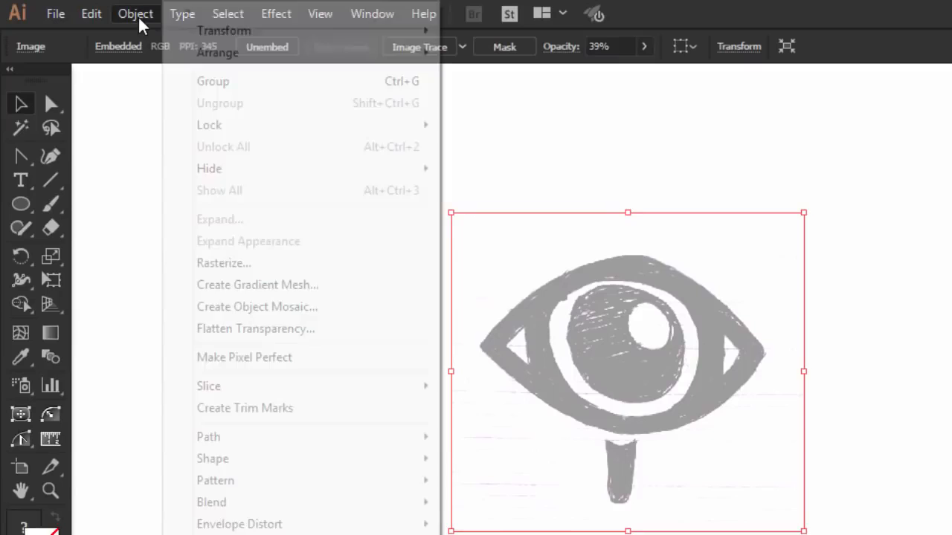
- Lock the sketch image, then draw a large circle whose upper arc follows the sketched eye's upper lid
mouse_move(213, 130)
left_click(493, 123)
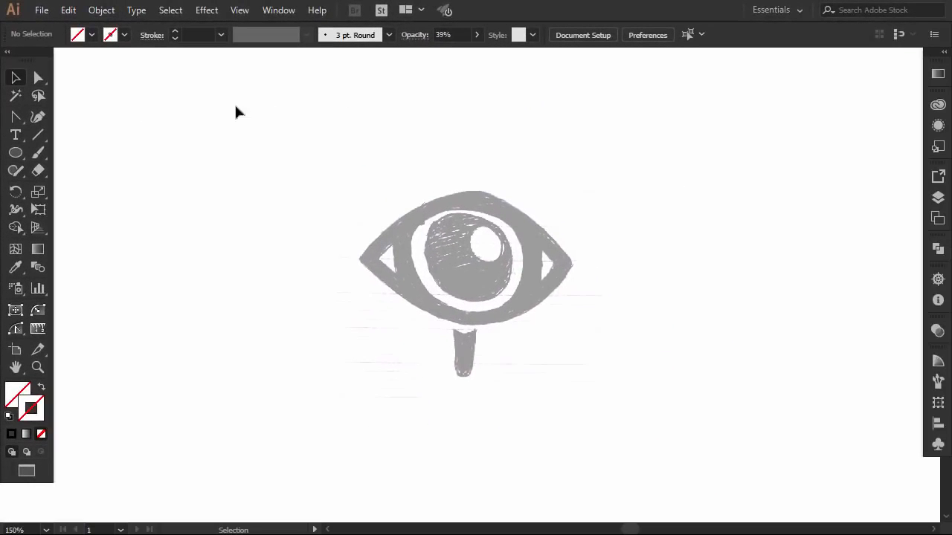
left_click(17, 154)
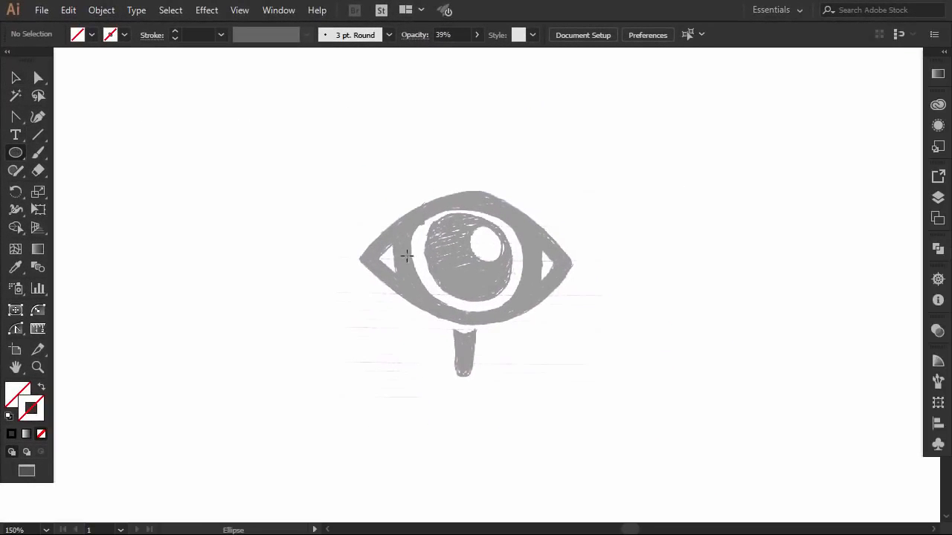
left_click_drag(460, 333, 584, 365)
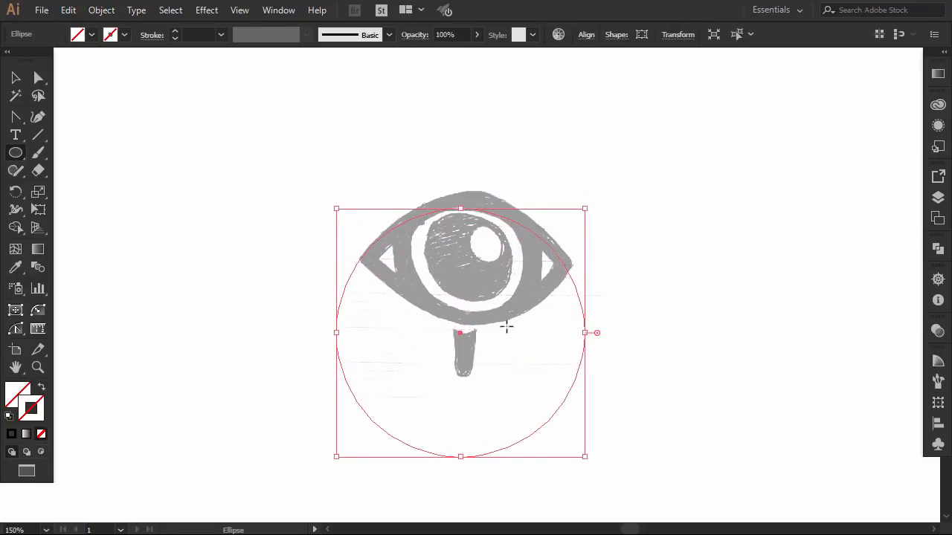
- Give the large circle a black stroke with a weight of 14 pt
left_click(124, 34)
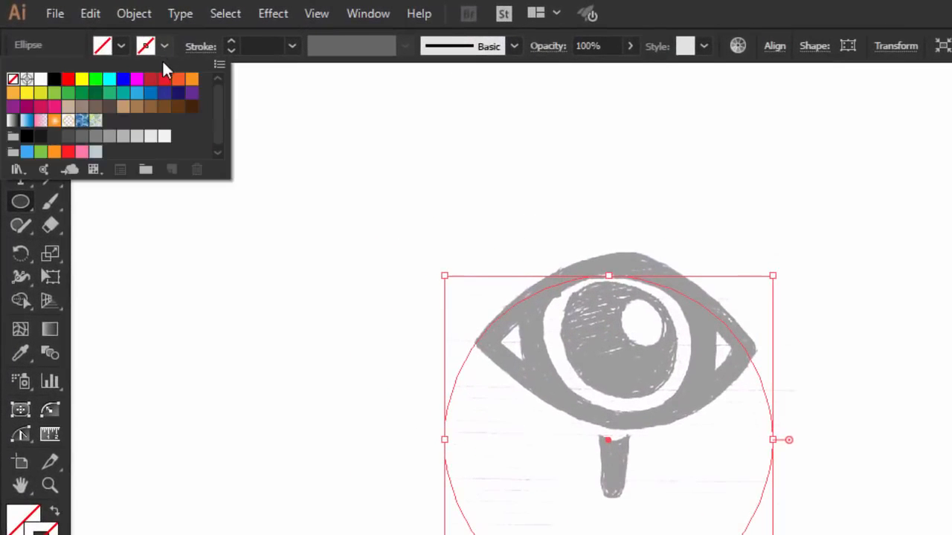
left_click(55, 80)
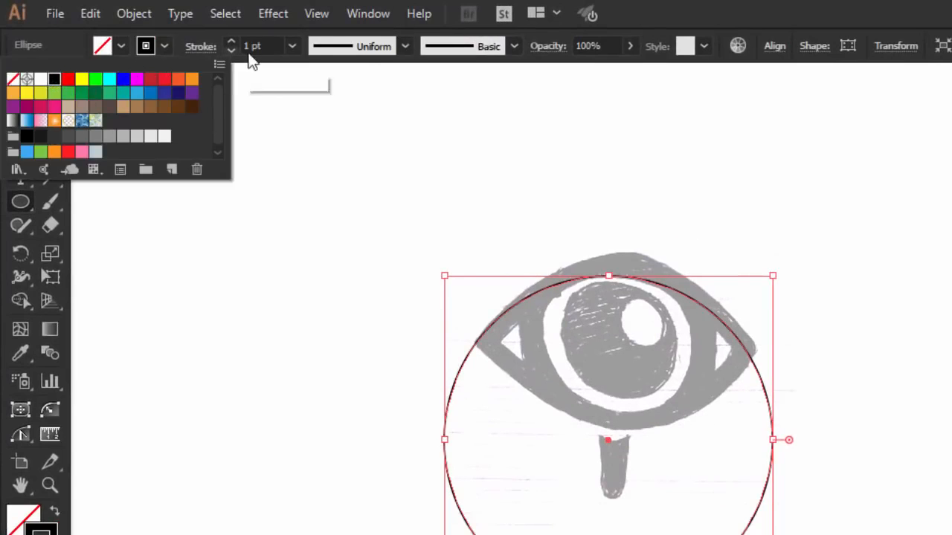
left_click(293, 45)
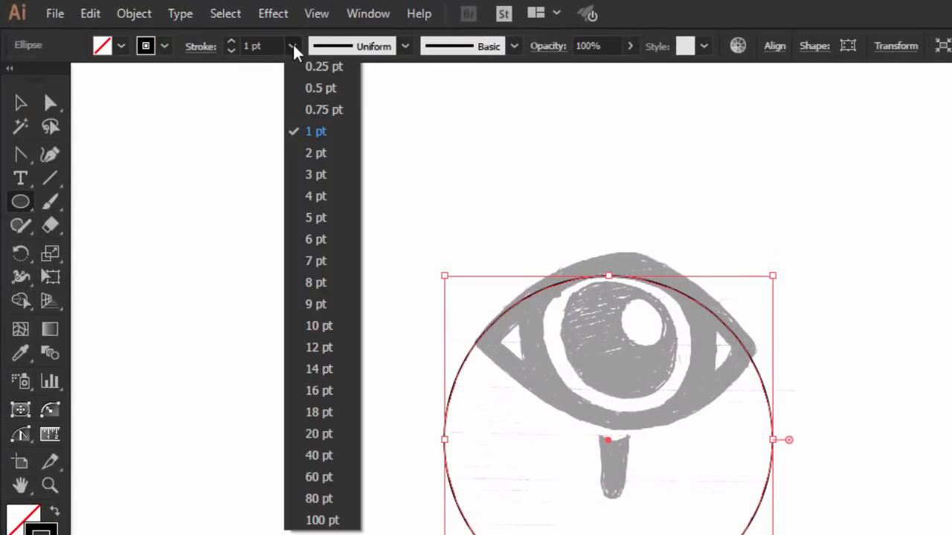
left_click(325, 332)
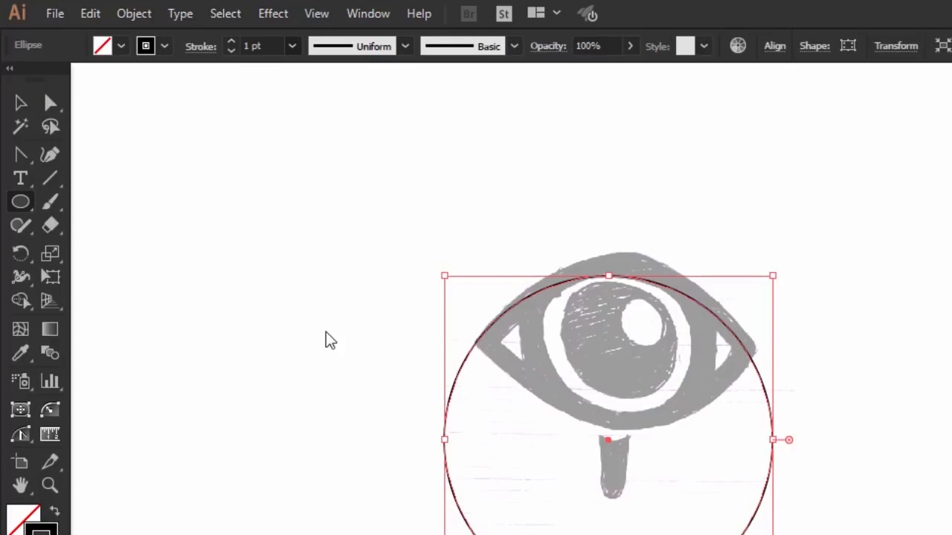
left_click(292, 45)
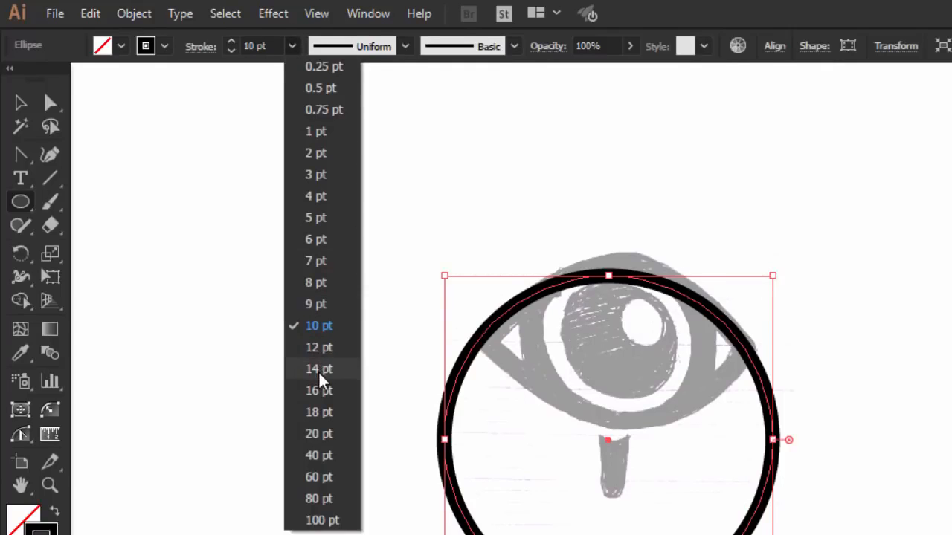
left_click(320, 372)
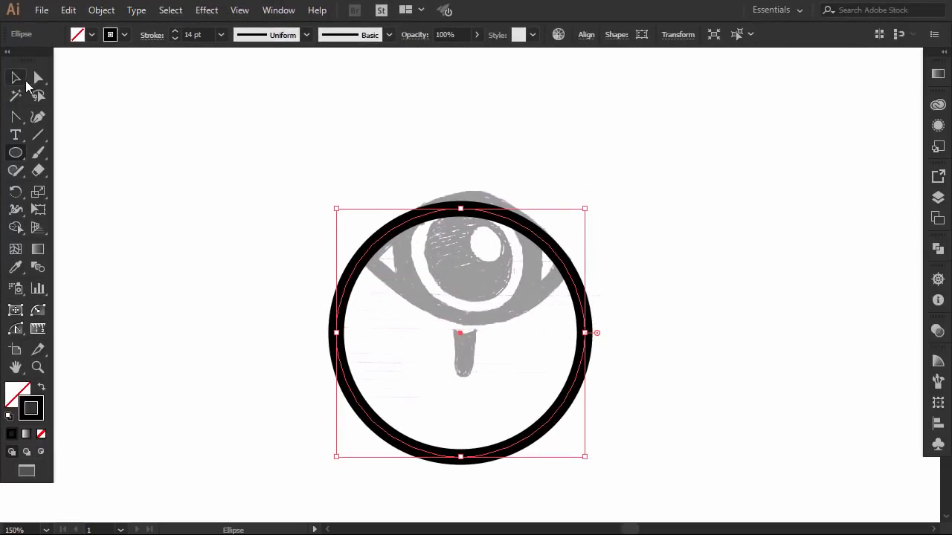
- Duplicate the large circle upward and position the copy so its lower arc follows the sketched lower lid
left_click(17, 78)
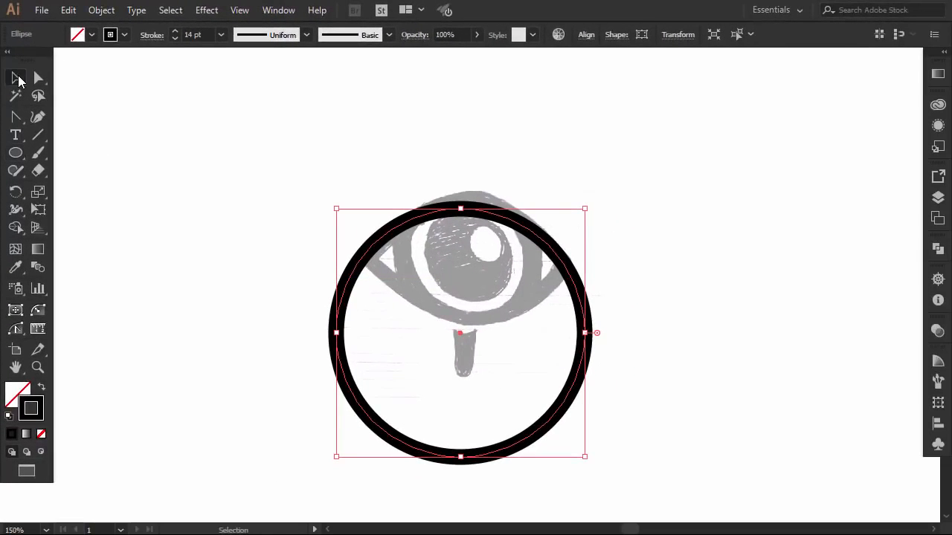
left_click_drag(471, 207, 478, 103)
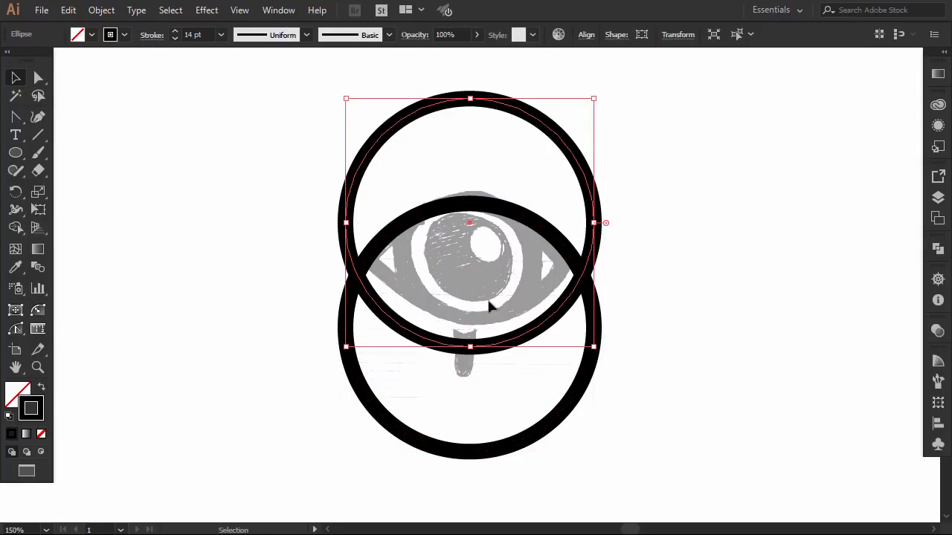
left_click_drag(495, 349, 494, 320)
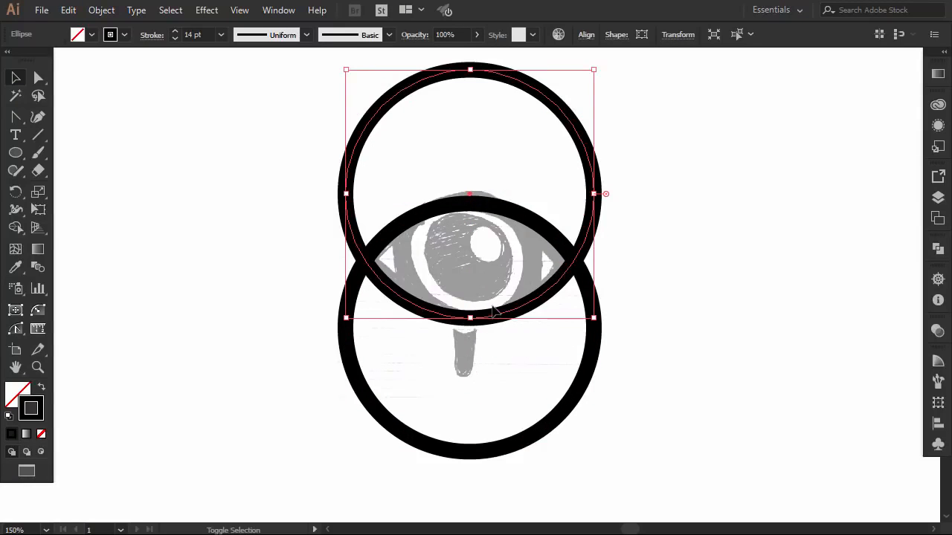
- Select both large circles and intersect them with Pathfinder to leave only the almond-shaped eye outline
left_click_drag(617, 260, 559, 353)
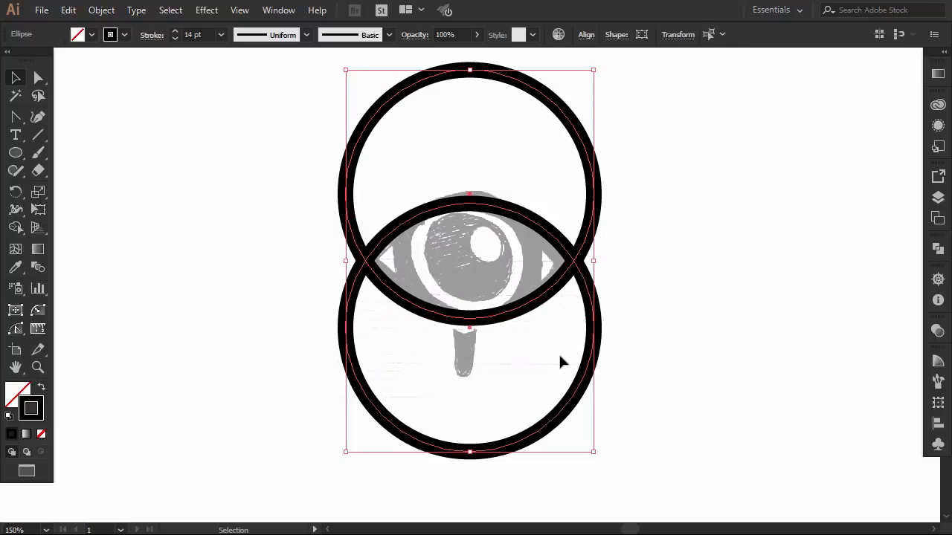
left_click(932, 242)
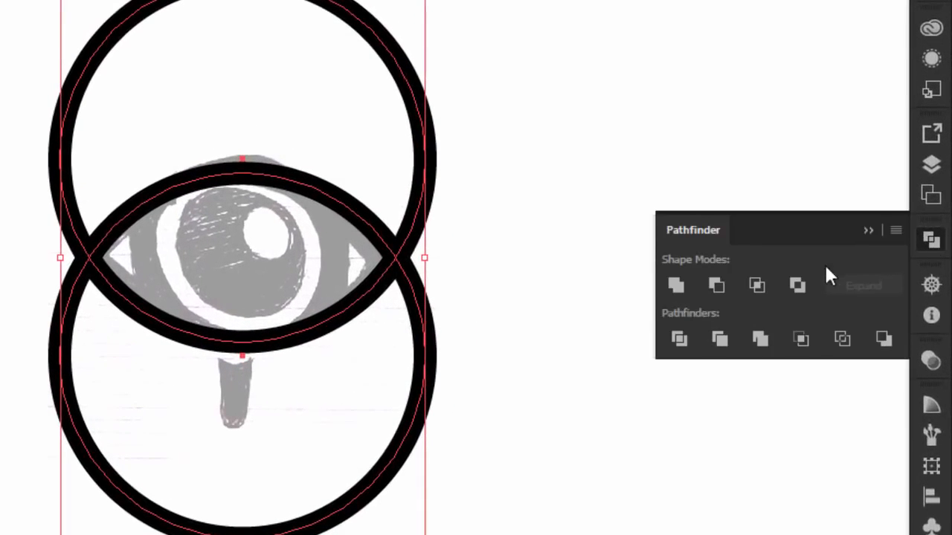
left_click(758, 285)
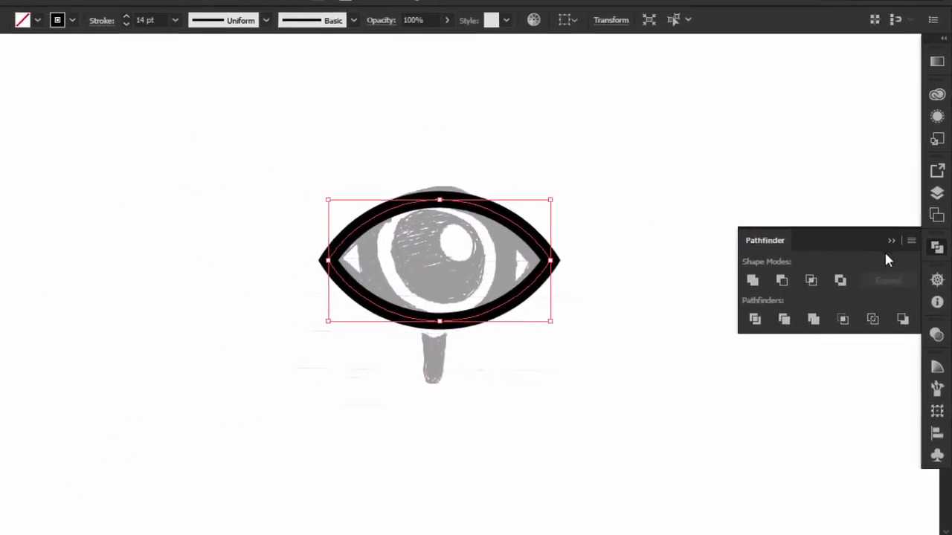
left_click(891, 241)
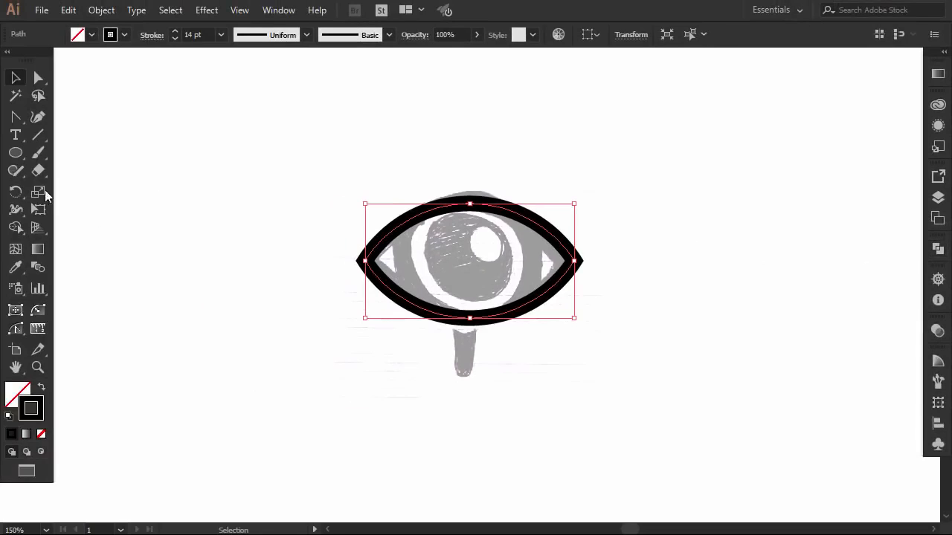
- Draw a circle from the centre of the eye outline for the iris, spanning nearly the outline's full height
left_click(13, 153)
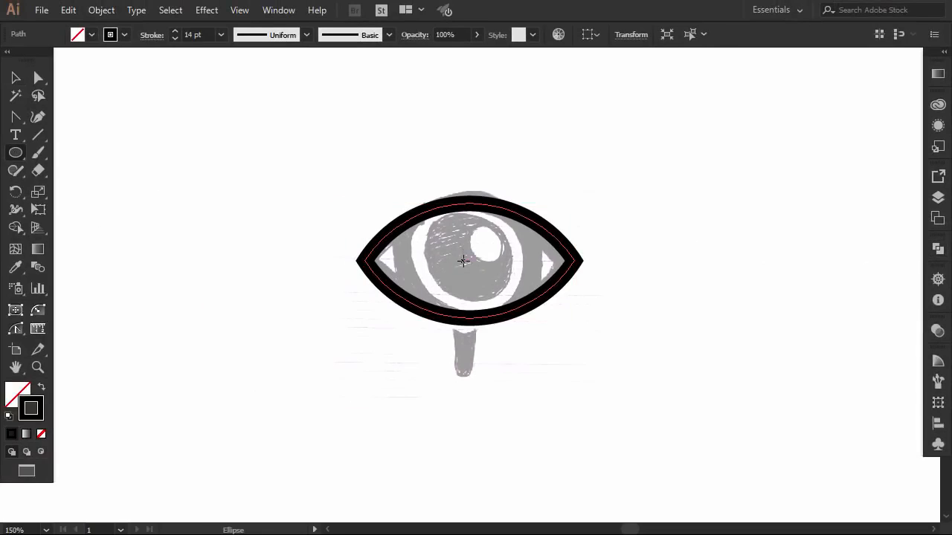
left_click_drag(468, 258, 526, 302)
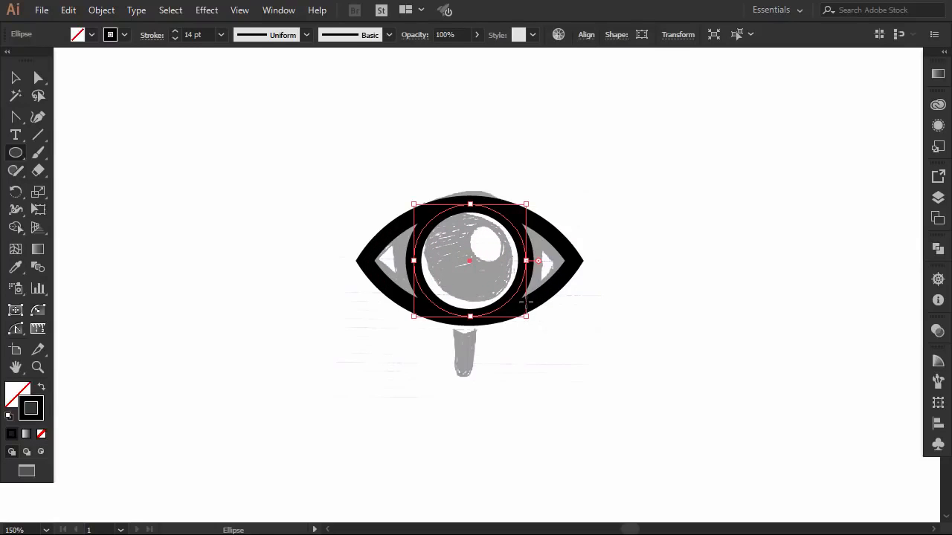
left_click(15, 78)
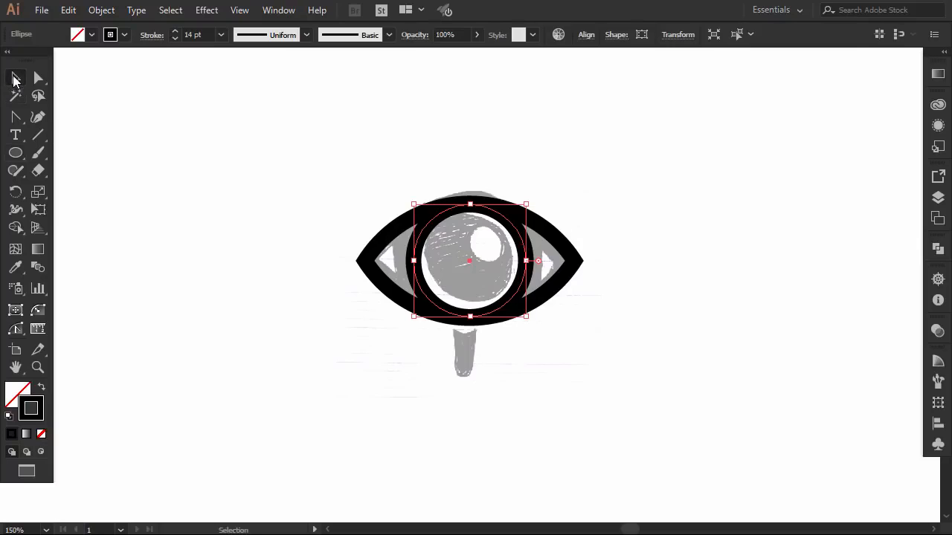
left_click(181, 157)
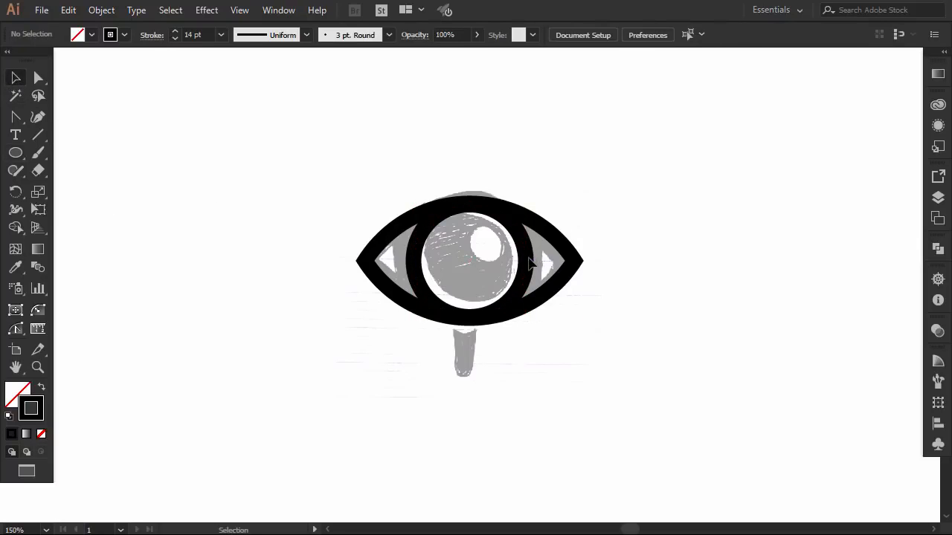
- Enlarge the iris circle slightly from its centre so it meets the upper and lower lid outlines
left_click(528, 261)
left_click_drag(527, 202, 527, 203)
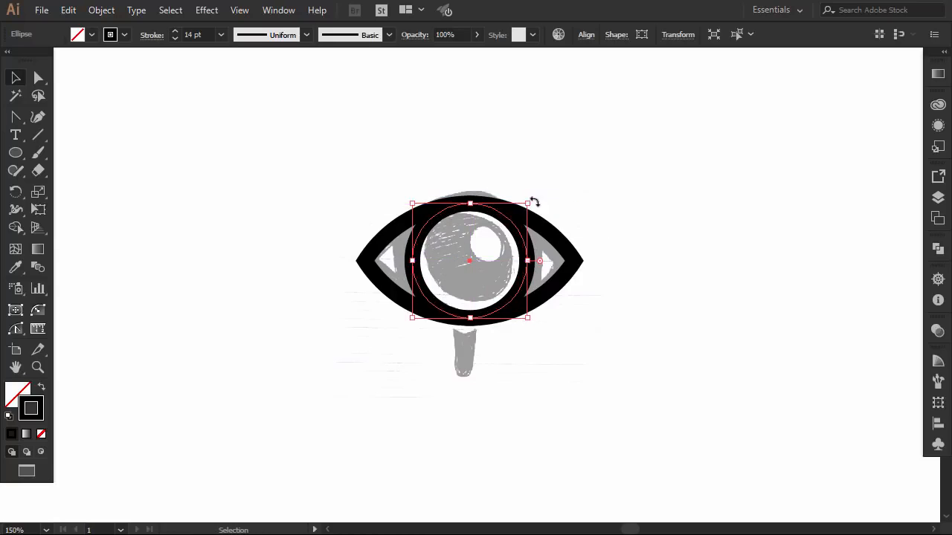
left_click(638, 209)
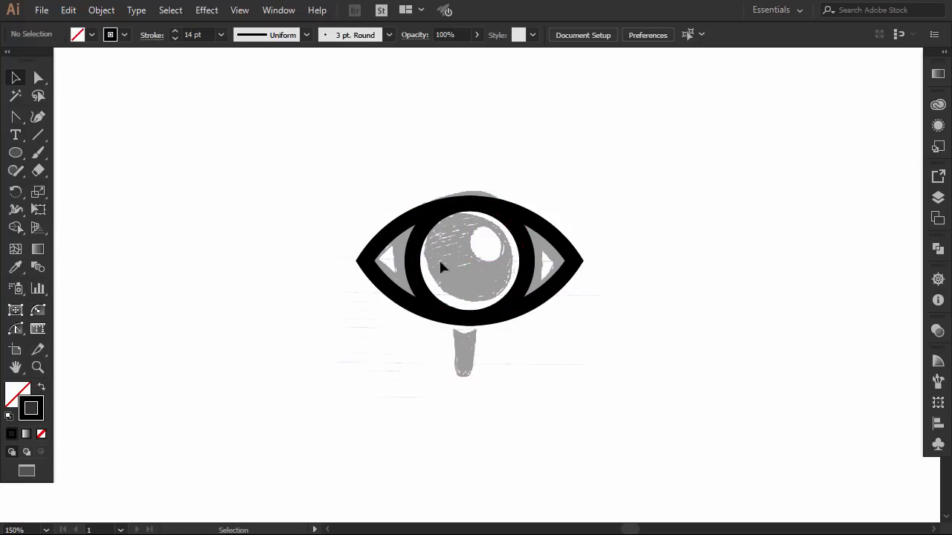
- Copy the iris circle and paste the duplicate in place
left_click(526, 255)
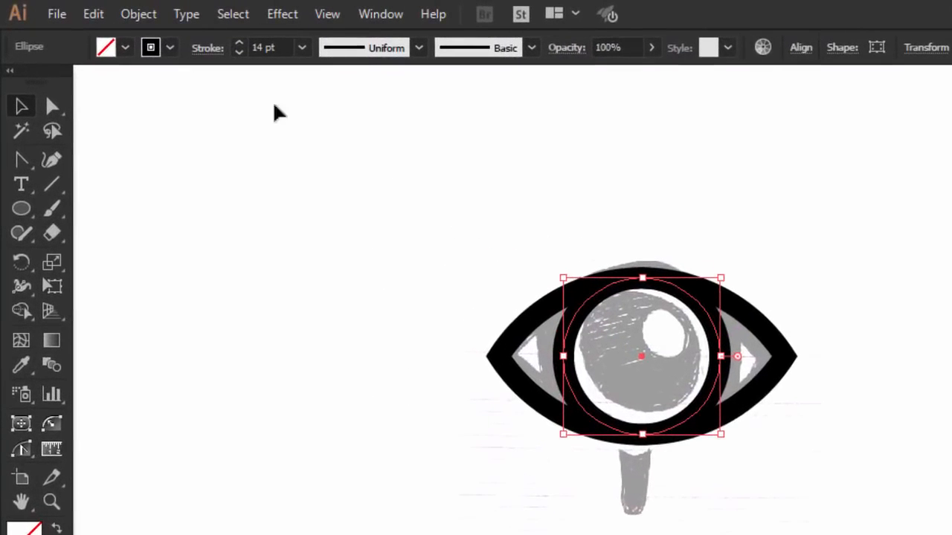
left_click(93, 14)
left_click(138, 112)
left_click(92, 14)
left_click(163, 201)
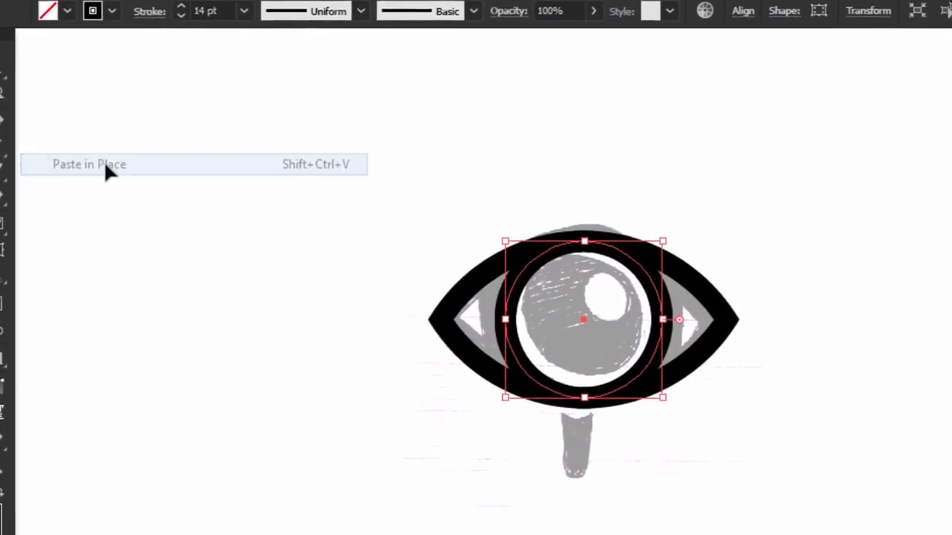
- Scale the pasted circle down from its centre to pupil size and swap its fill and stroke to make it solid black
left_click_drag(662, 240, 653, 266)
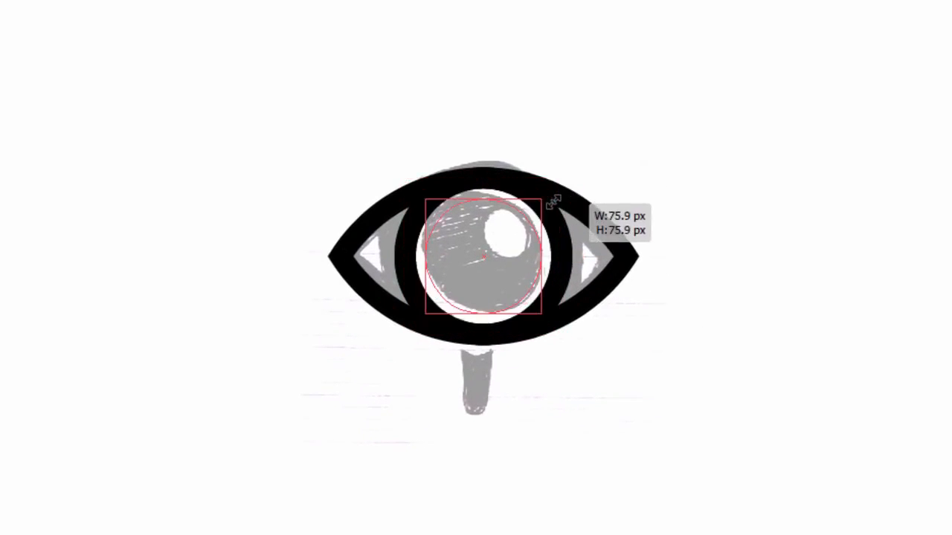
left_click_drag(554, 201, 545, 205)
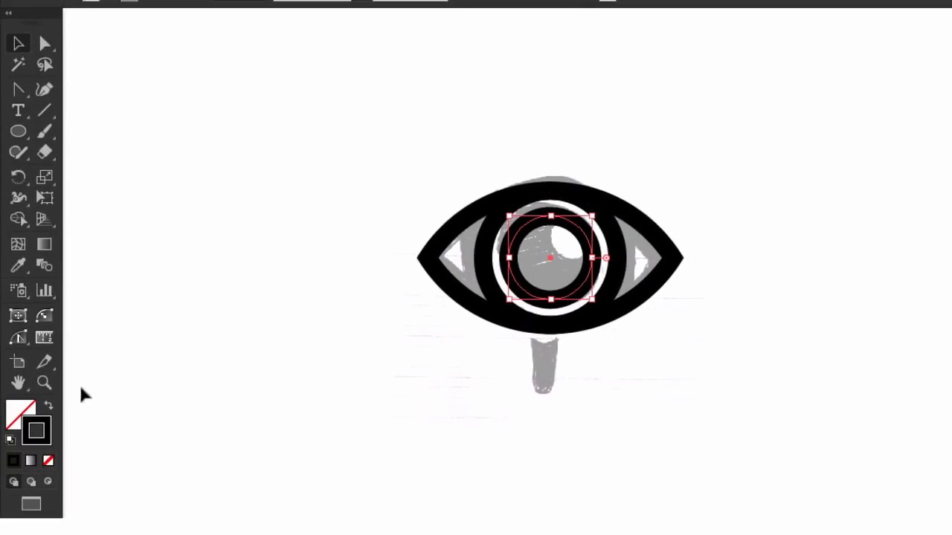
left_click(48, 406)
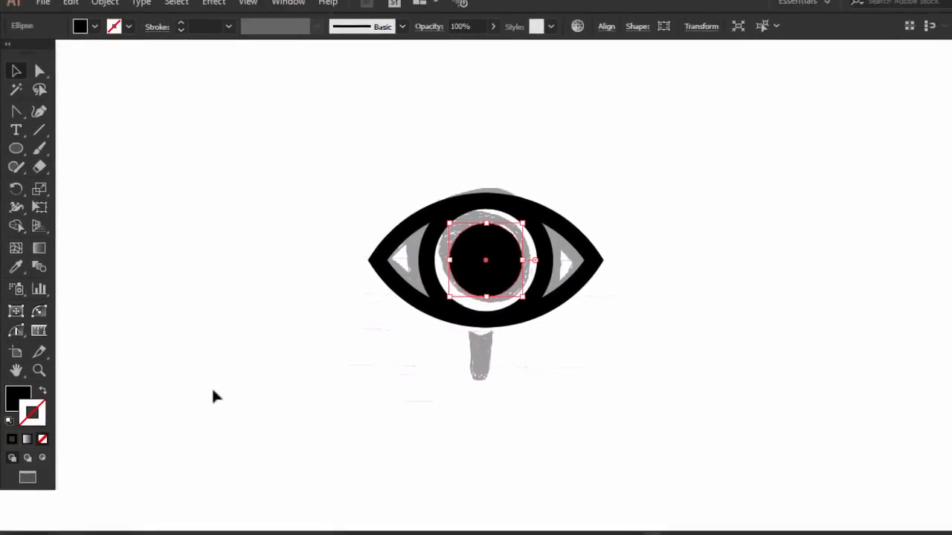
left_click(213, 391)
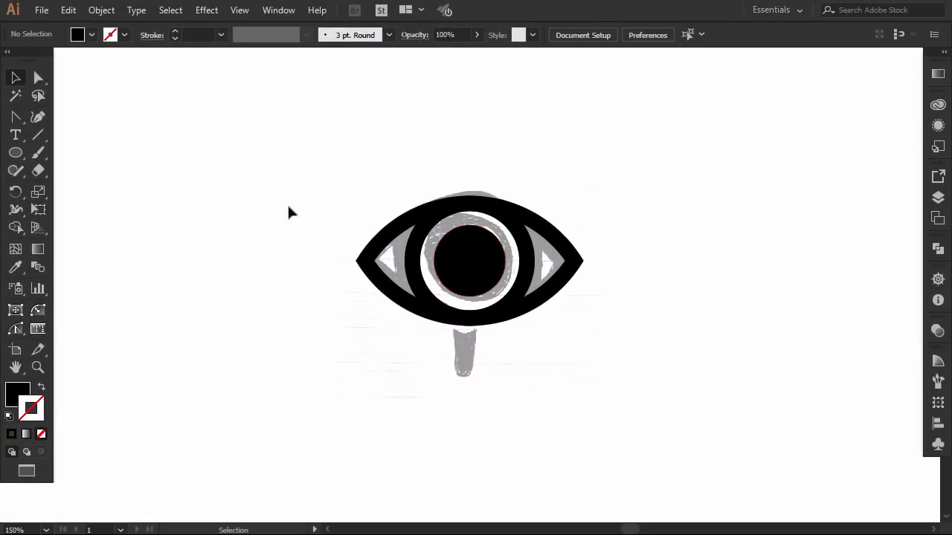
- Draw a small circle inside the pupil as a highlight and fill it with white
left_click(11, 154)
left_click_drag(472, 254, 514, 278)
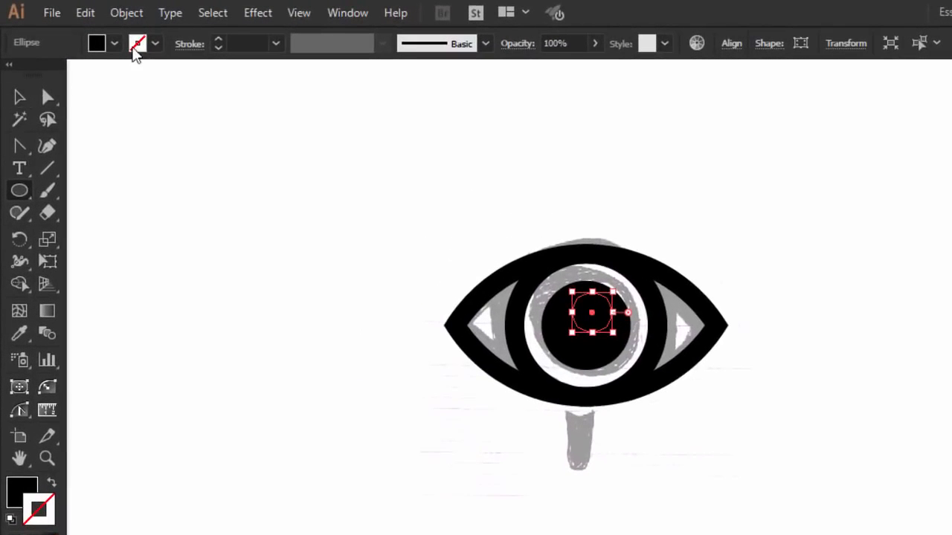
left_click(96, 36)
left_click(39, 76)
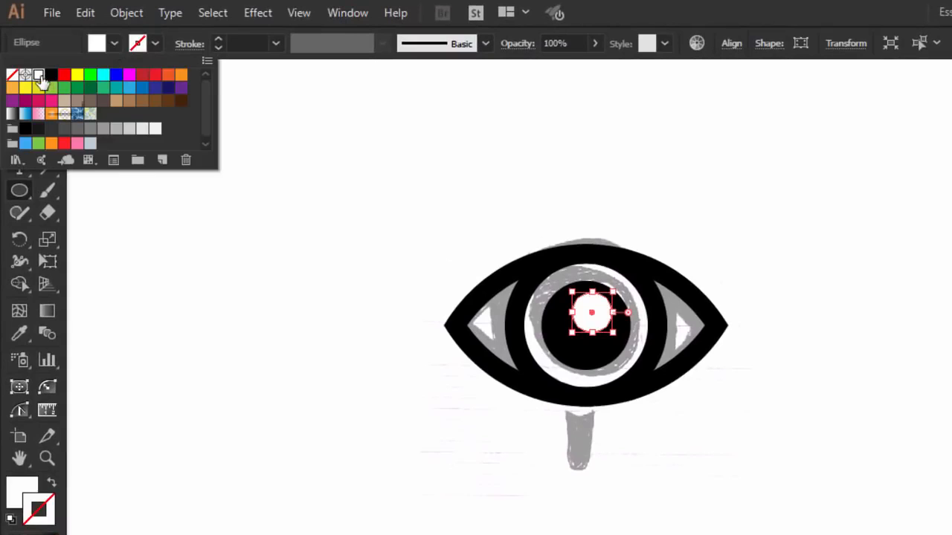
- Move the white highlight circle to the pupil's upper-right edge
left_click(19, 98)
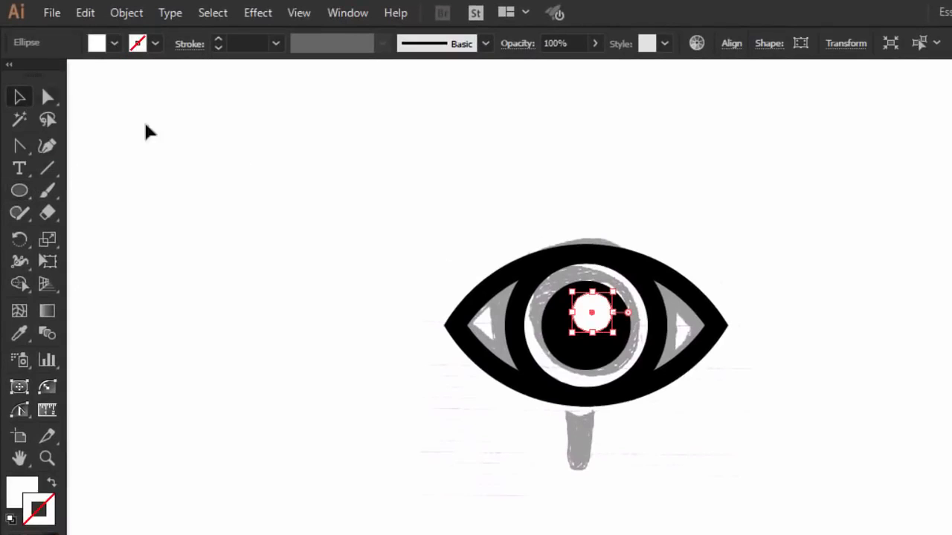
left_click_drag(586, 318, 596, 312)
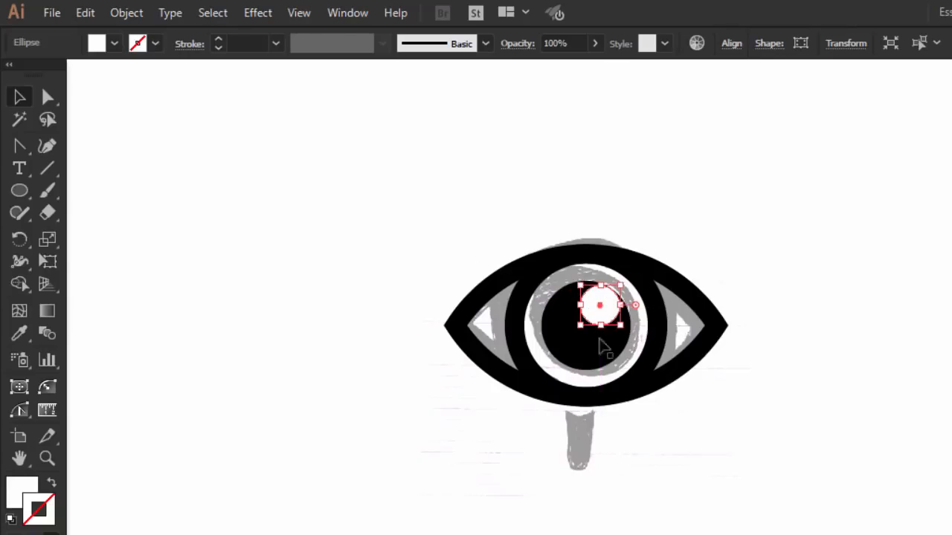
left_click(771, 409)
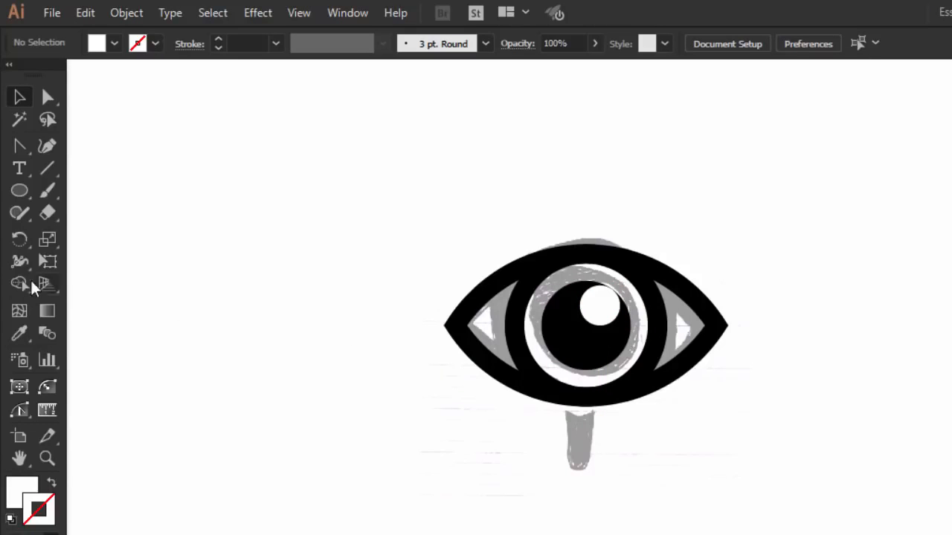
- Draw a narrow rectangle over the handle stub below the eye and fill it with black
left_click_drag(20, 188, 67, 191)
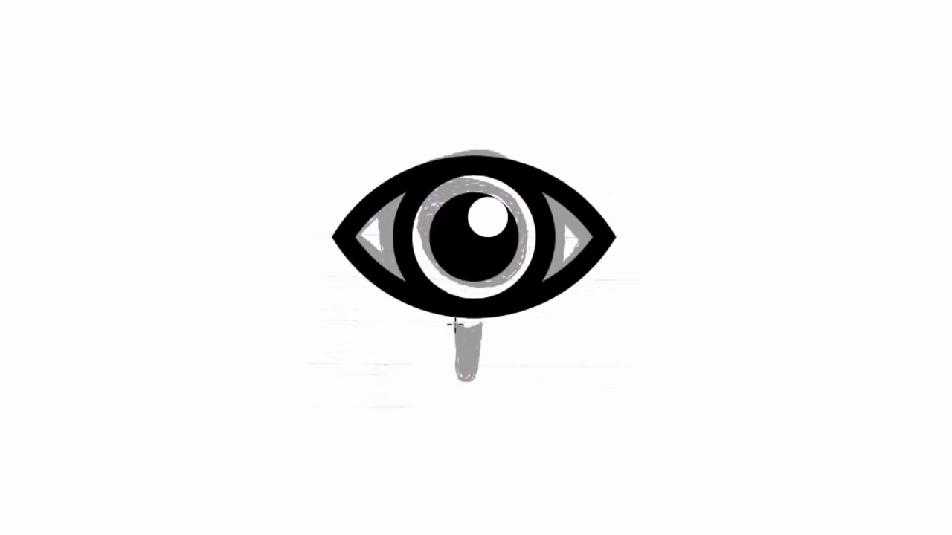
left_click_drag(455, 325, 490, 411)
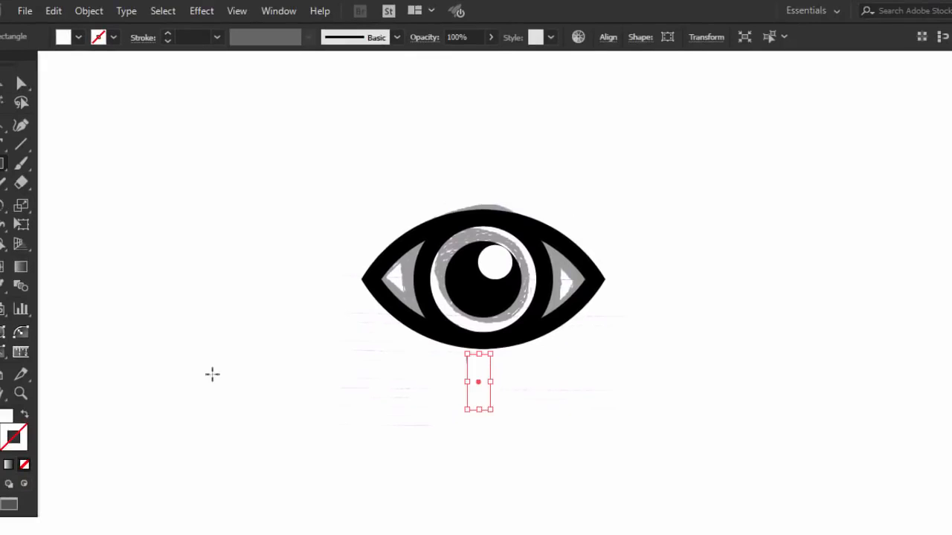
left_click(78, 37)
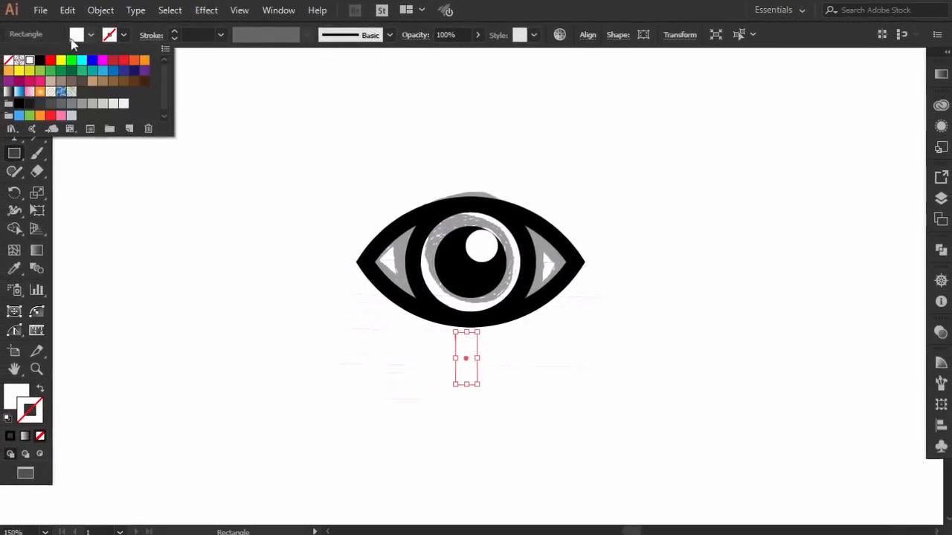
left_click(26, 64)
left_click(12, 80)
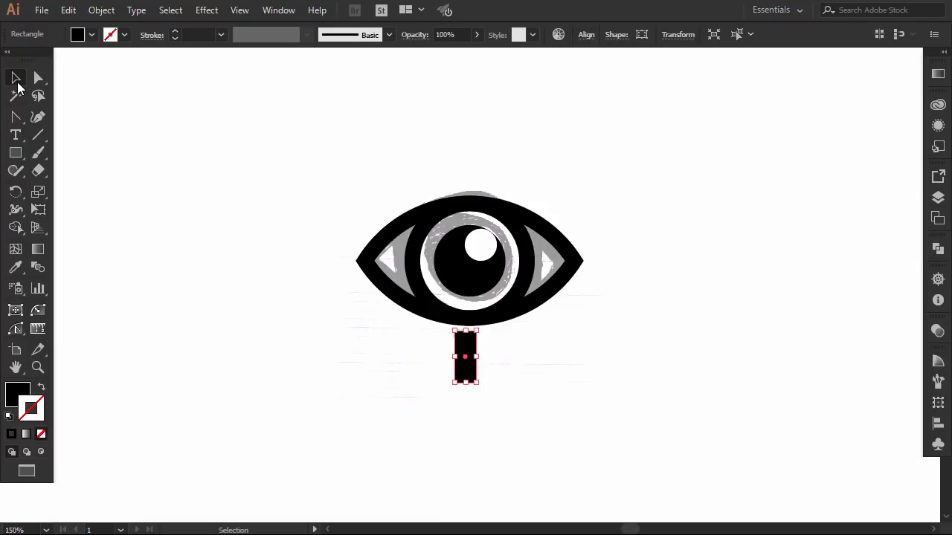
- Tilt the black handle rectangle so it slants down to the right, and place it just beneath the eye's lower edge, right of the sketched handle
left_click(283, 291)
left_click_drag(466, 374, 513, 370)
left_click_drag(523, 329, 510, 351)
left_click(538, 340)
left_click(549, 338)
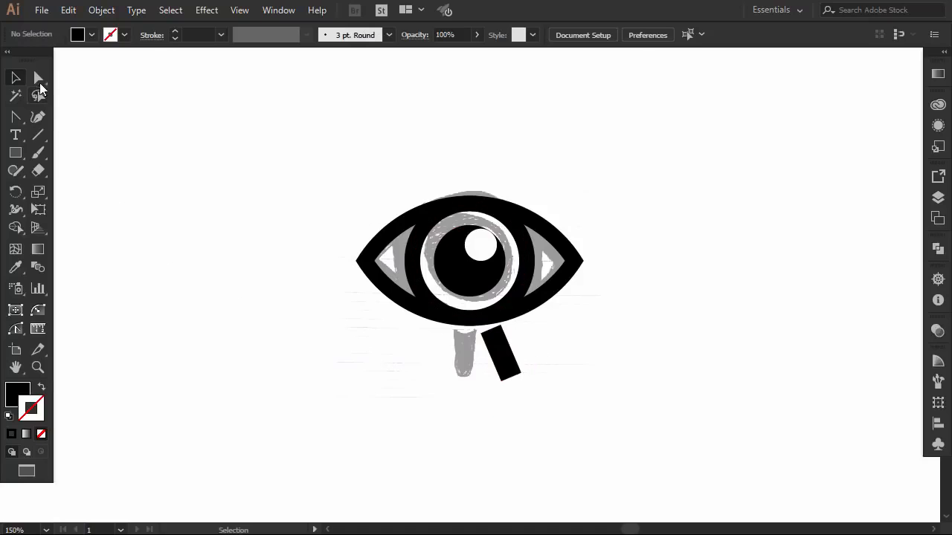
- Fully round the two lower corners of the tilted handle
left_click_drag(539, 368, 489, 388)
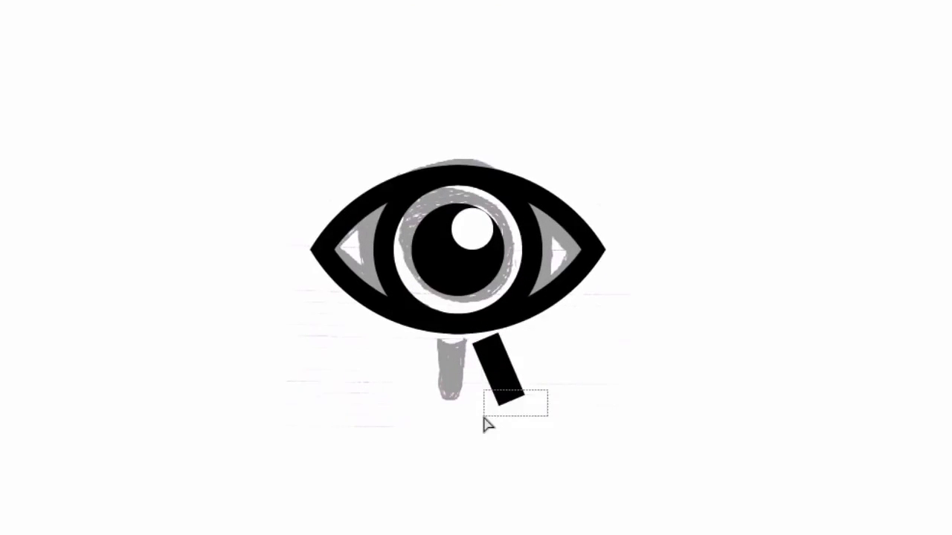
left_click_drag(484, 422, 511, 339)
left_click(579, 375)
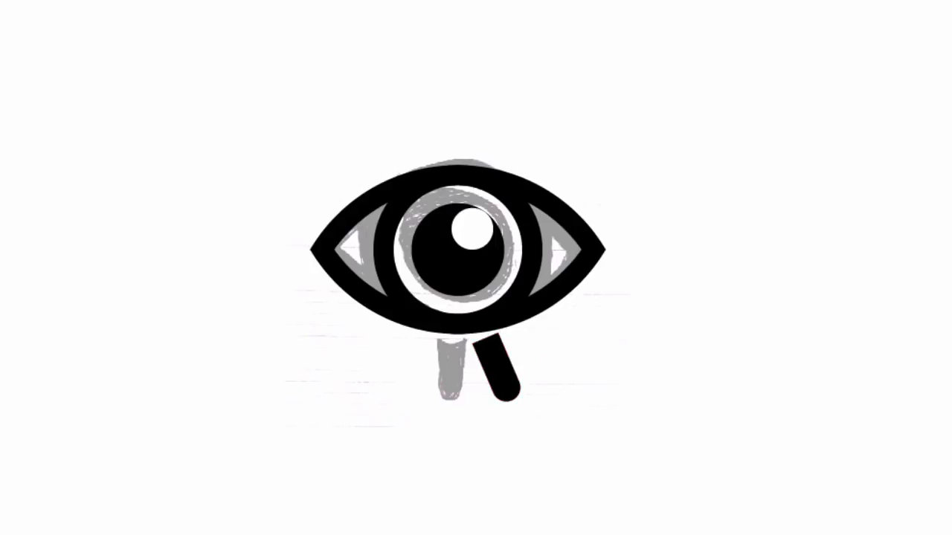
- Copy the almond-shaped eye outline and paste the duplicate in front of the handle
left_click(551, 299)
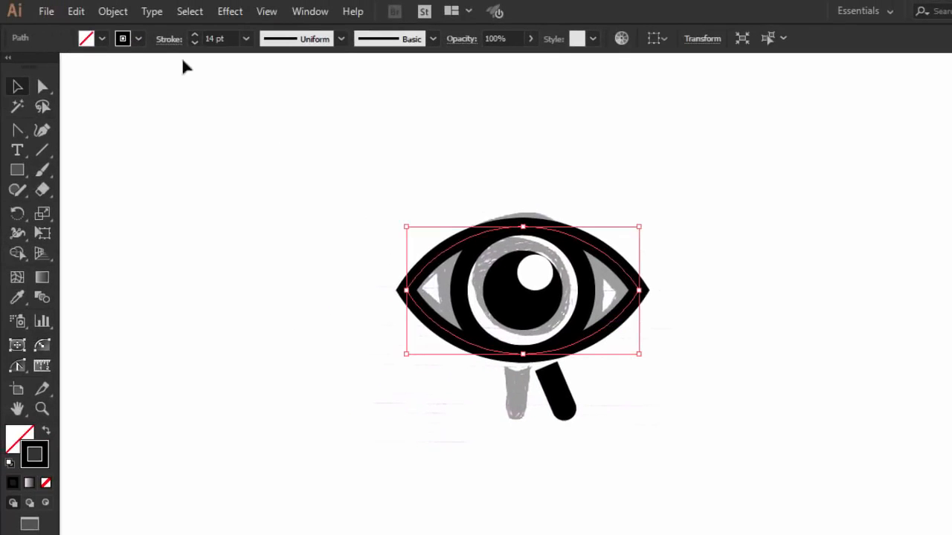
left_click(76, 11)
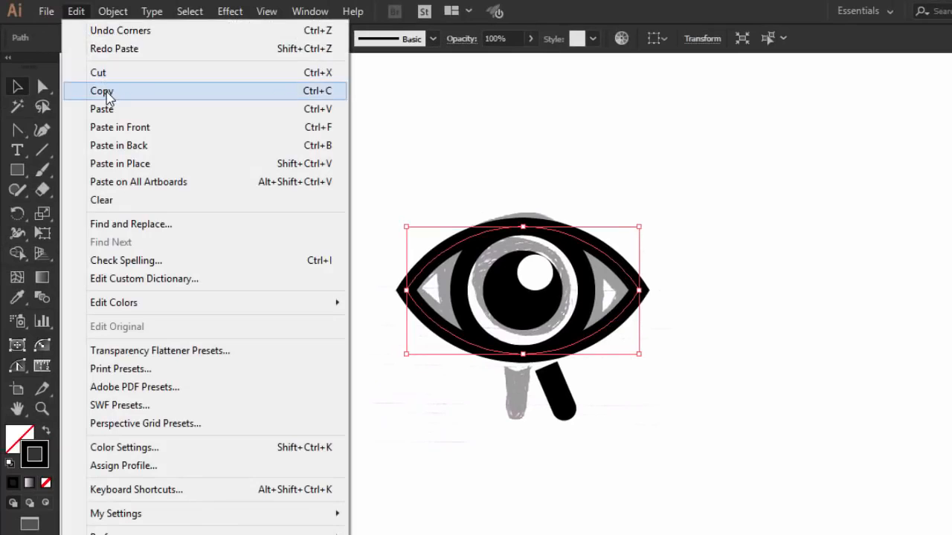
left_click(102, 90)
left_click(549, 387)
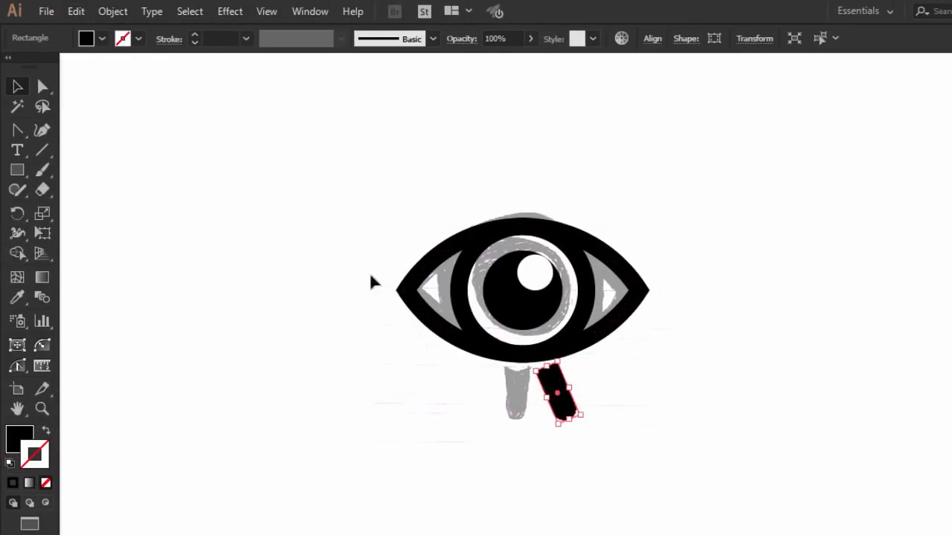
left_click(76, 11)
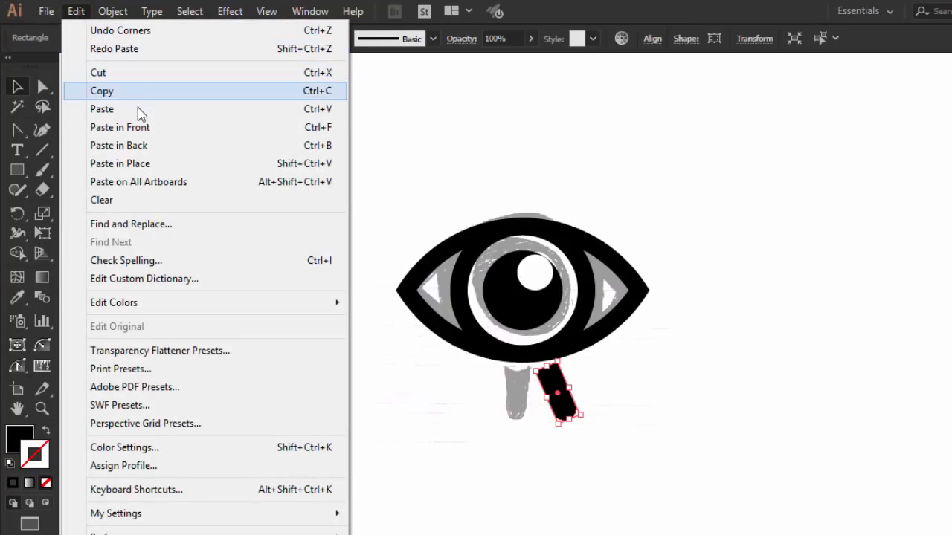
left_click(140, 127)
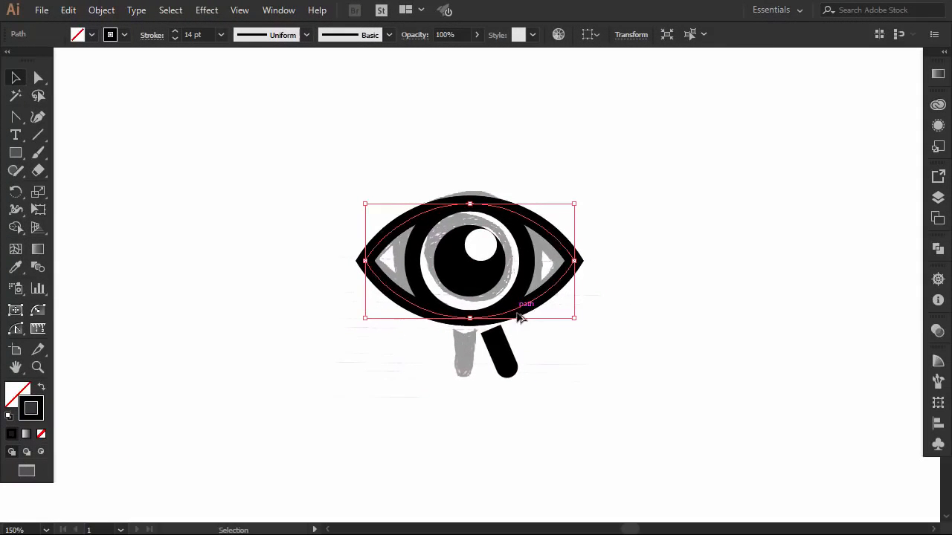
- Move the copied outline slightly down over the handle's upper end and expand its fill and stroke
left_click_drag(518, 316, 517, 327)
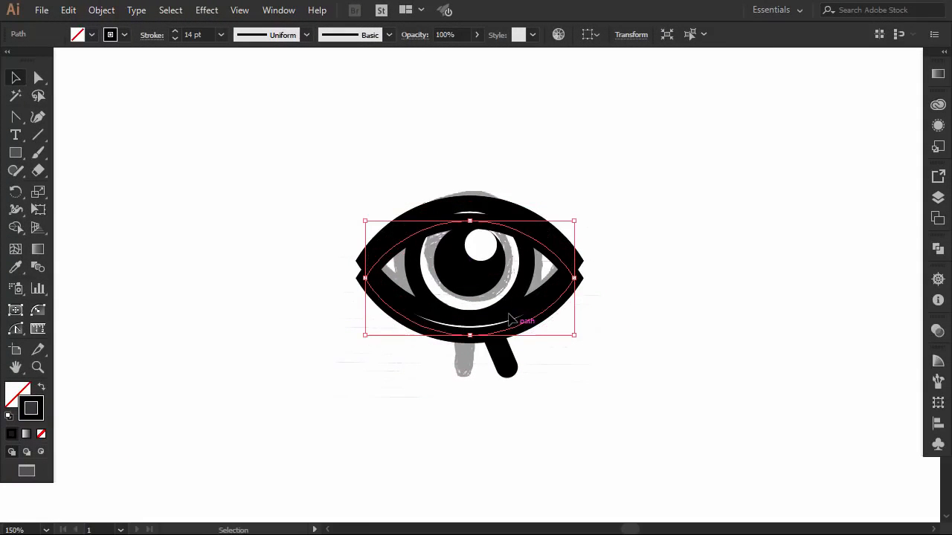
left_click(101, 10)
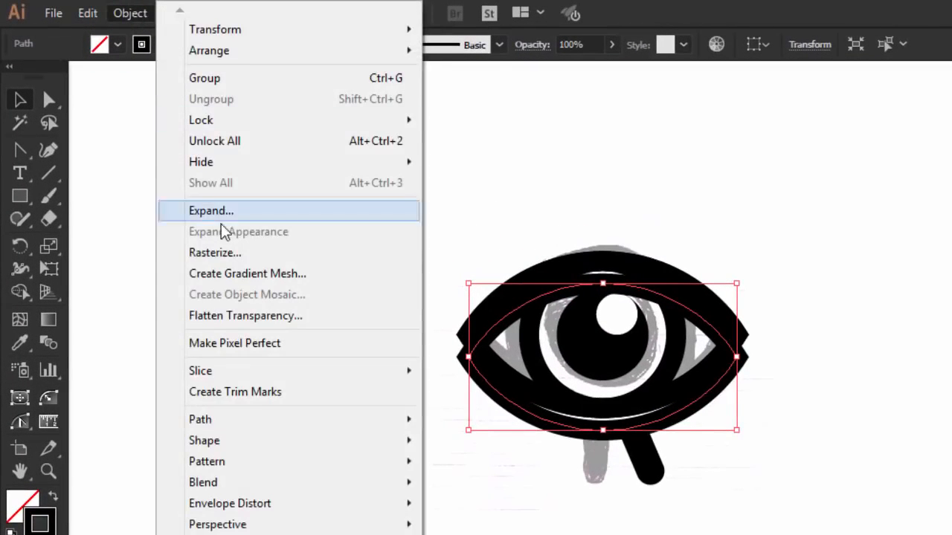
left_click(223, 215)
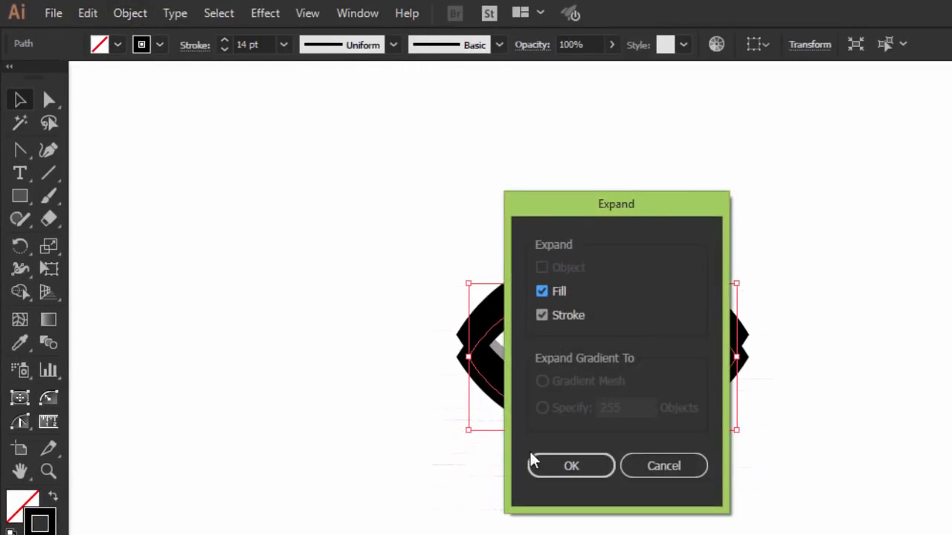
left_click(505, 438)
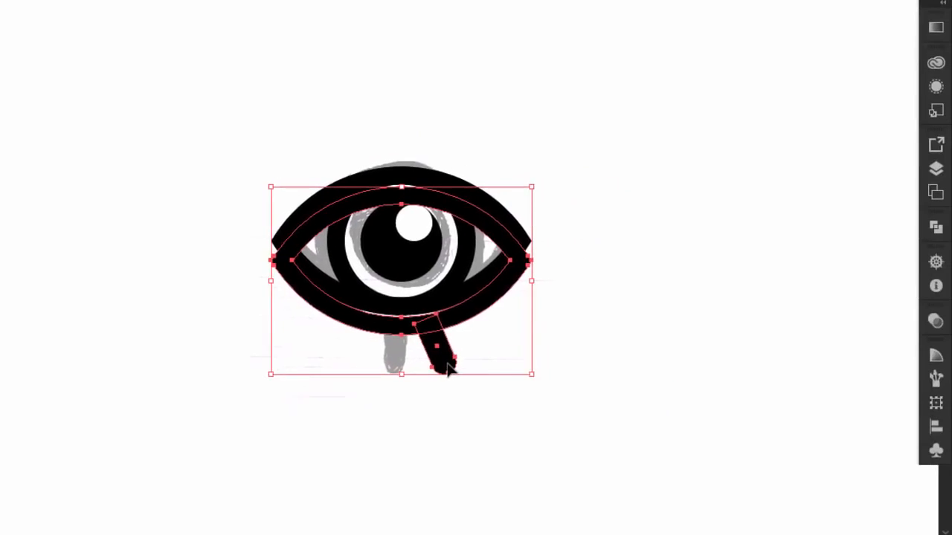
- Subtract the expanded outline from the handle with Pathfinder Minus Front to give its upper end a matching curve
left_click(935, 227)
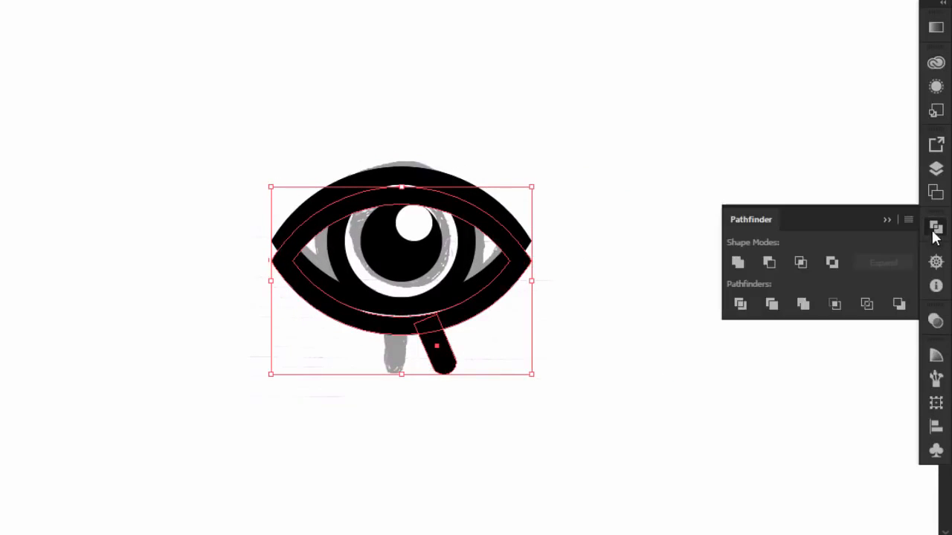
left_click(769, 262)
left_click(886, 220)
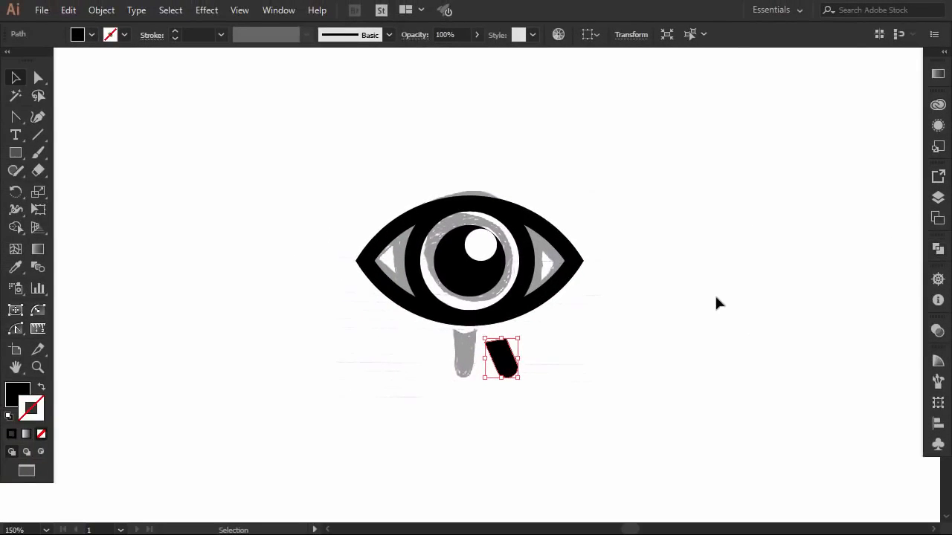
- Move the trimmed handle up slightly, leaving a thin gap below the eye outline
left_click(658, 302)
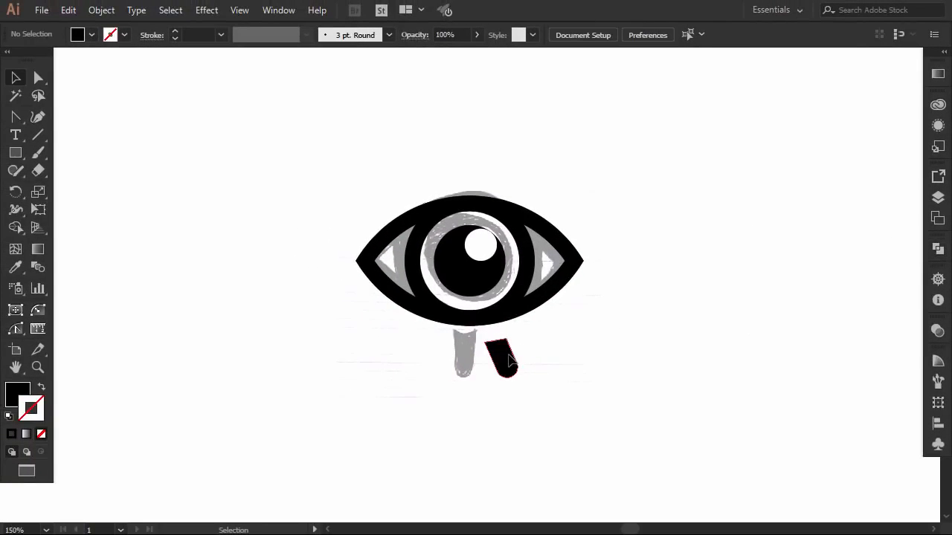
left_click_drag(510, 362, 508, 353)
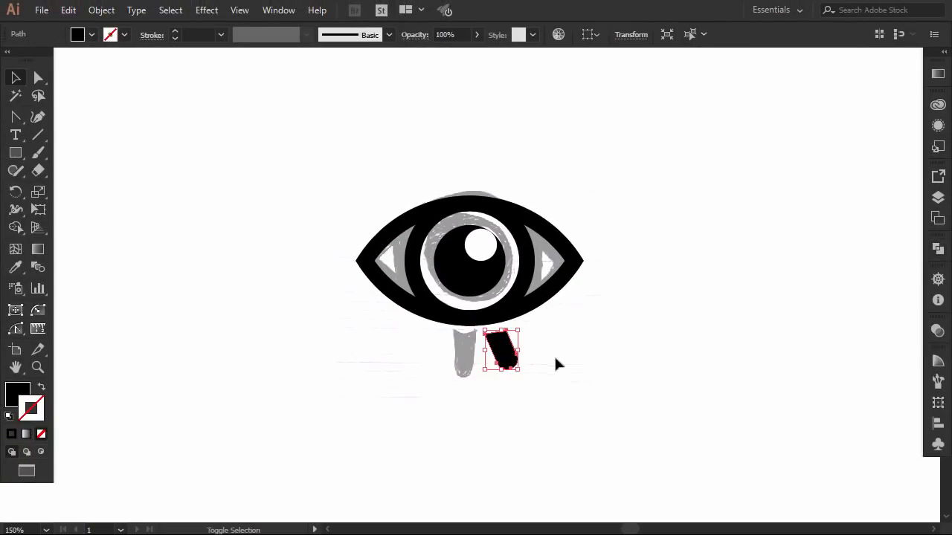
left_click(602, 352)
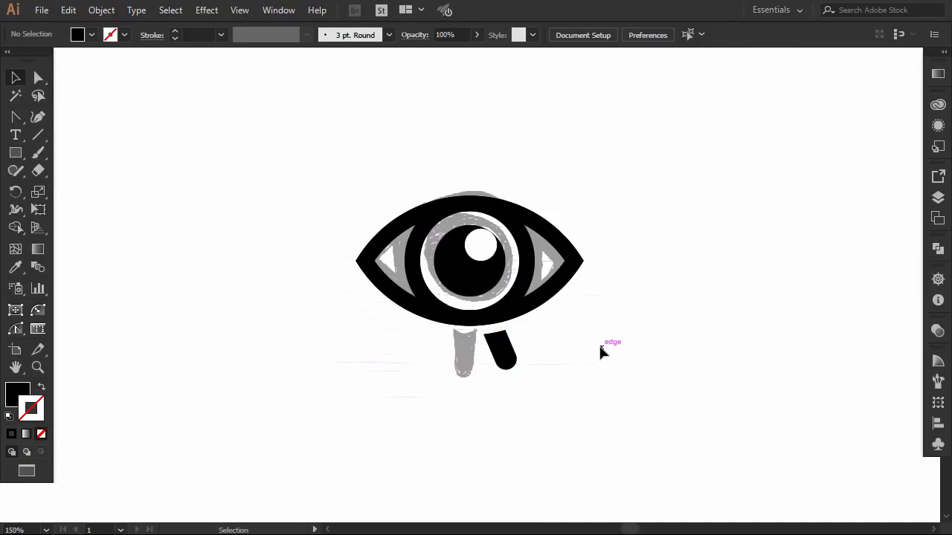
left_click(508, 362)
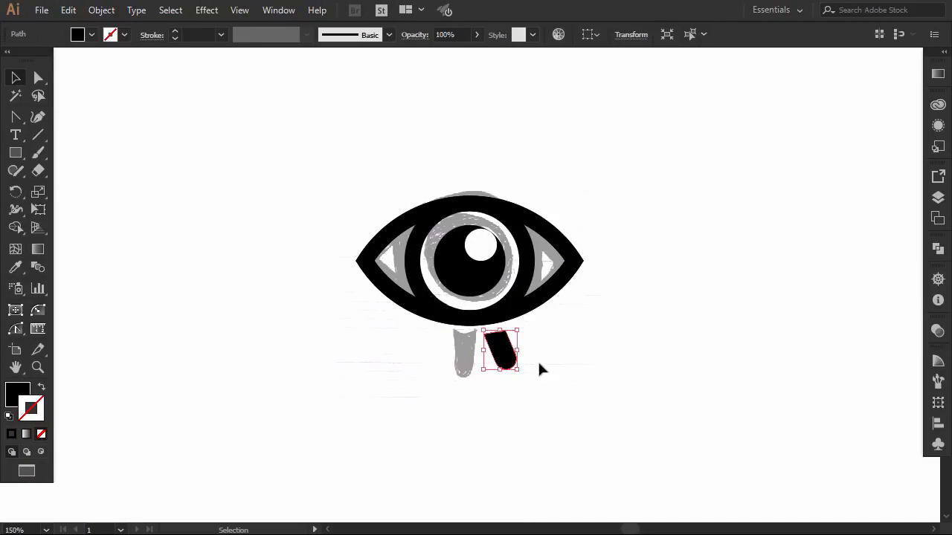
- Select all parts of the eye logo together with the handle and move them off the sketch to the right
left_click(604, 372)
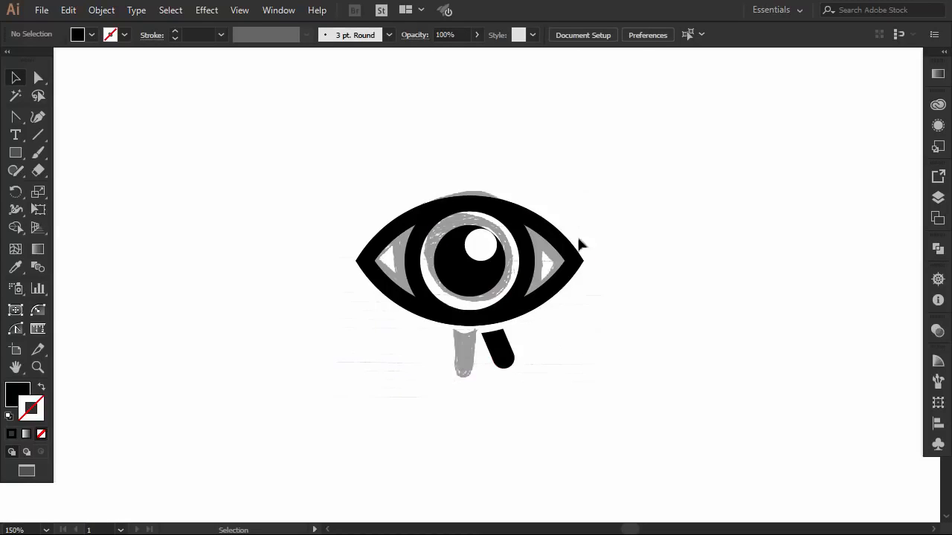
left_click_drag(601, 200, 411, 355)
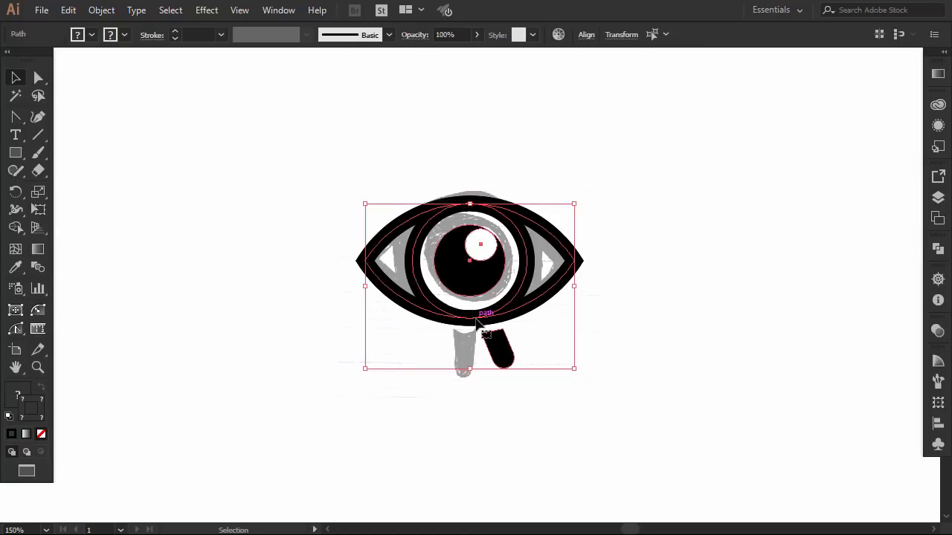
left_click_drag(491, 316, 756, 322)
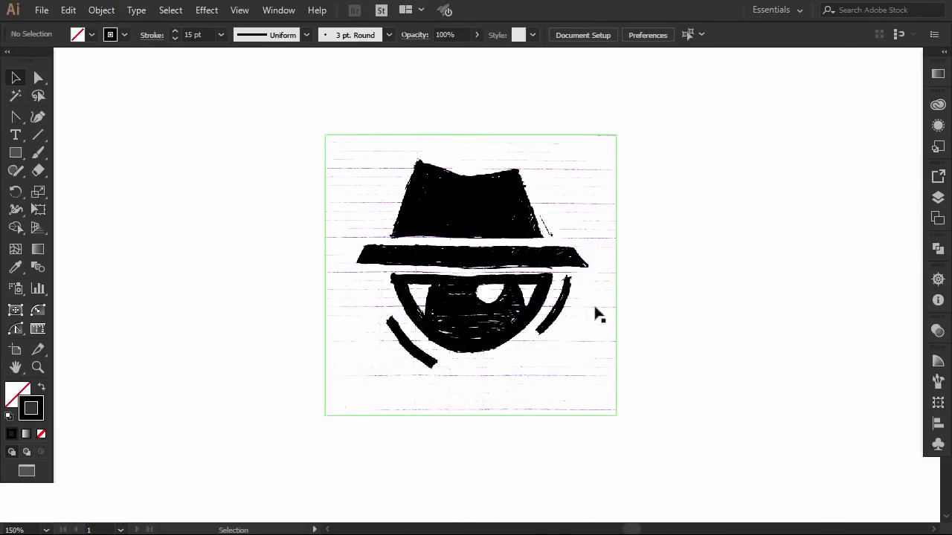
- Reposition the hat-and-eye sketch image slightly lower on the artboard and reduce its opacity to 38%
left_click_drag(476, 237, 489, 257)
left_click(482, 35)
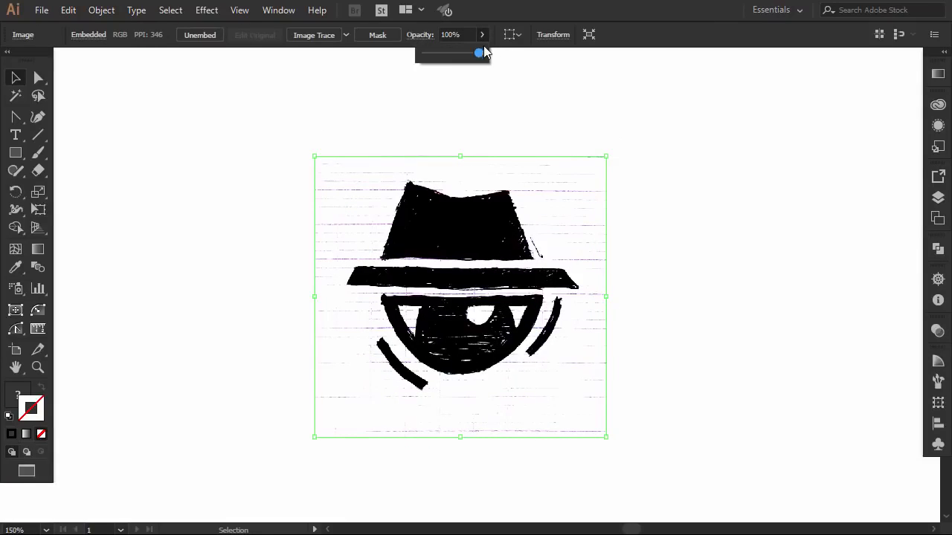
left_click_drag(449, 55, 445, 54)
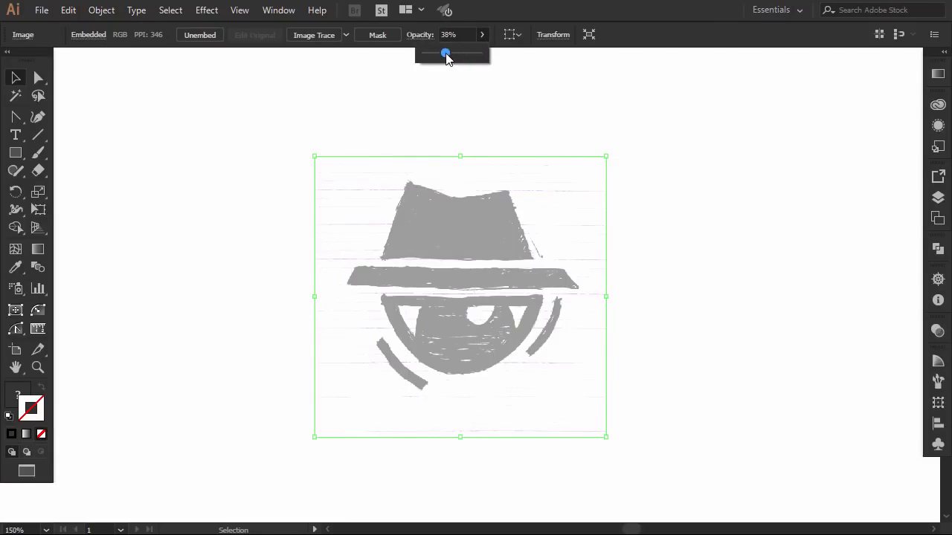
left_click(510, 96)
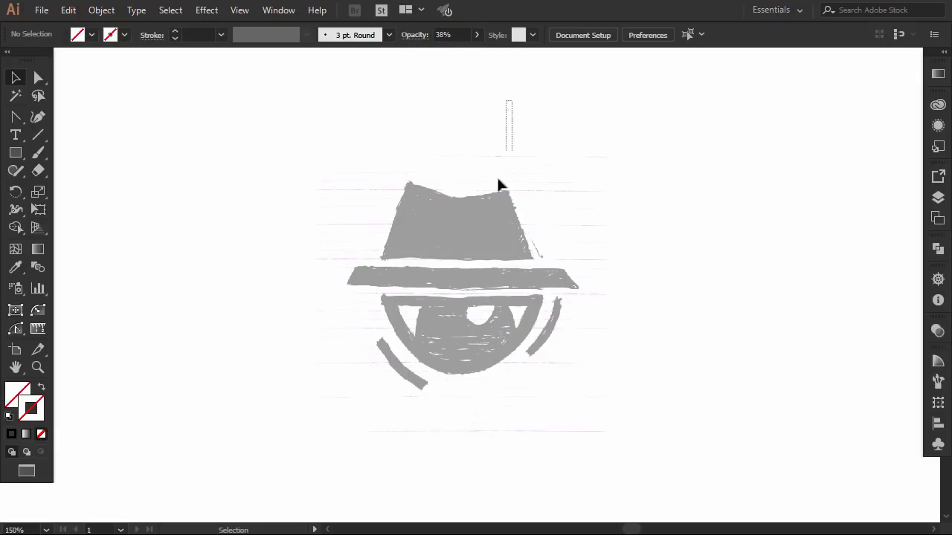
- Lock the faded hat-and-eye sketch image
left_click(487, 197)
left_click(102, 10)
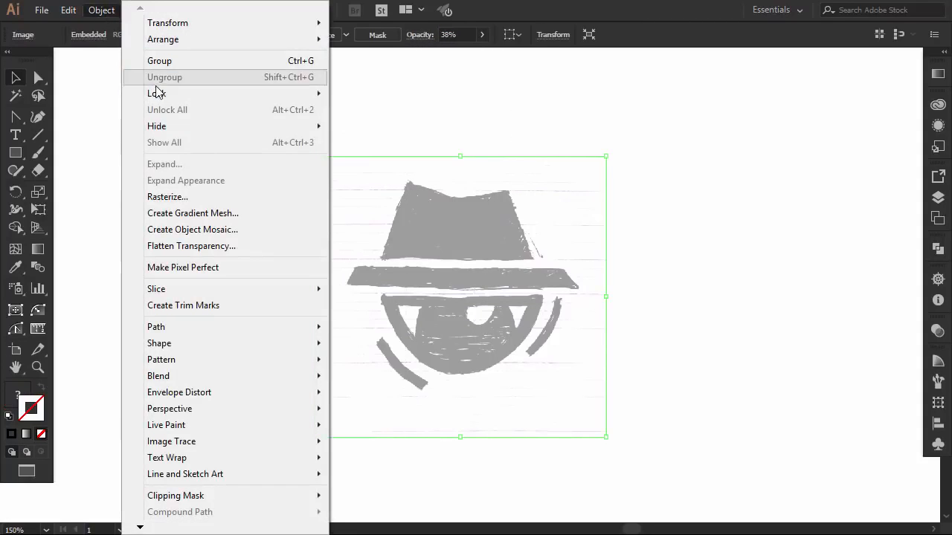
mouse_move(320, 89)
left_click(354, 96)
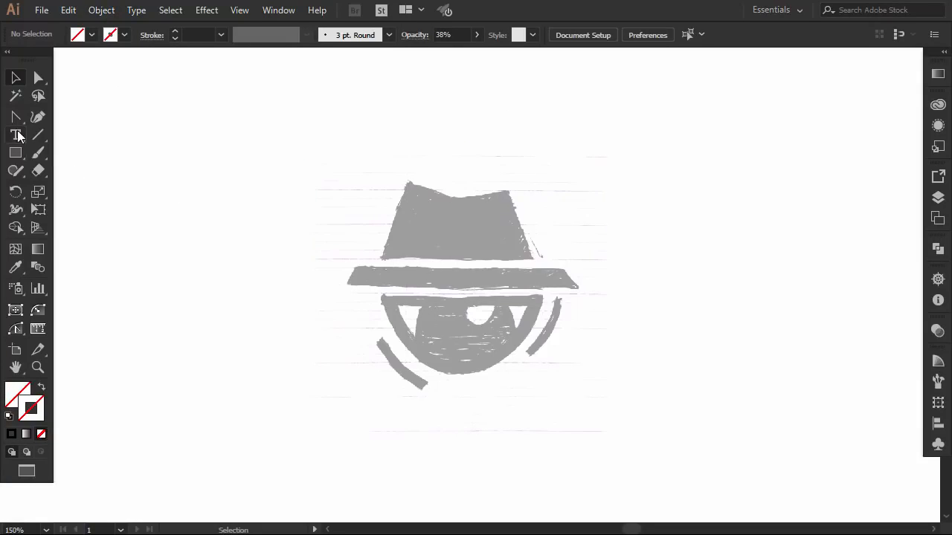
- Trace the hat's crown as a closed straight-sided path with the Pen tool, including the dip in its upper edge
left_click_drag(17, 117, 52, 117)
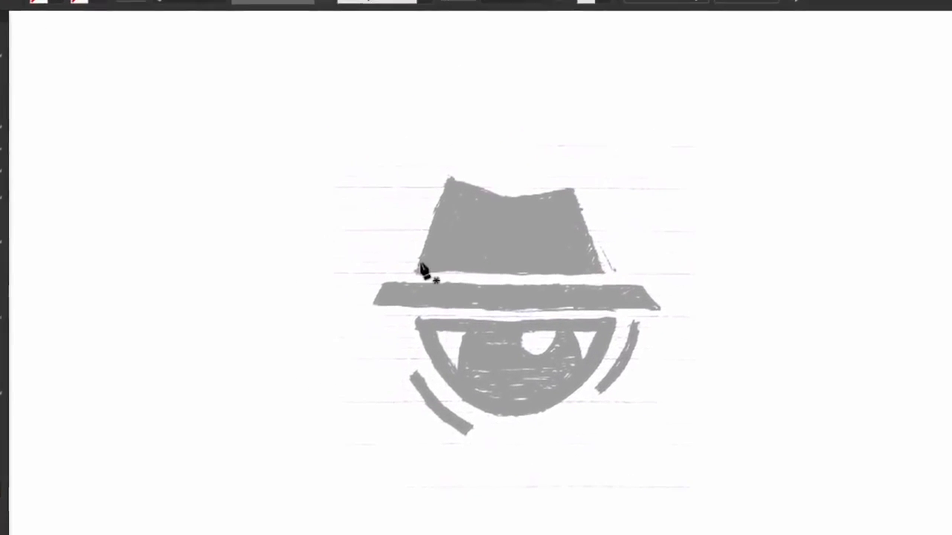
left_click(381, 246)
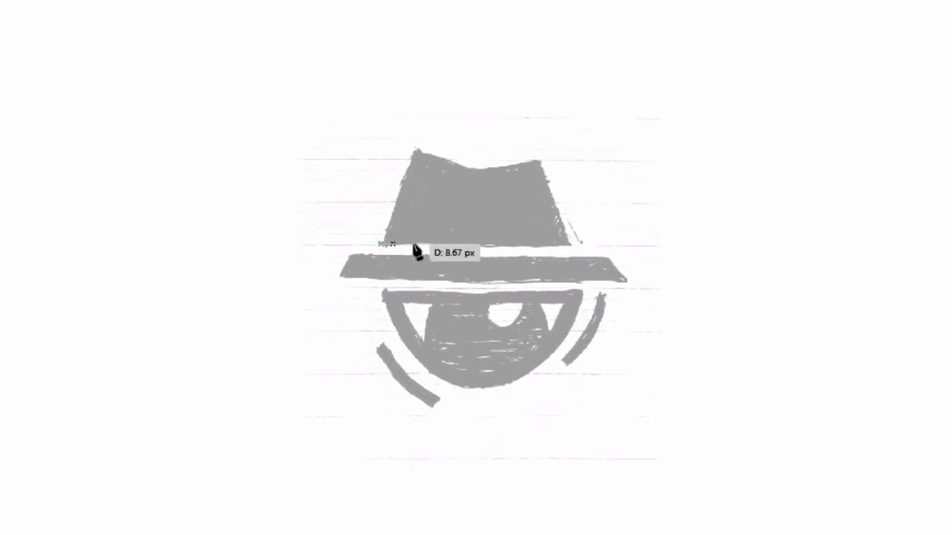
left_click(569, 245)
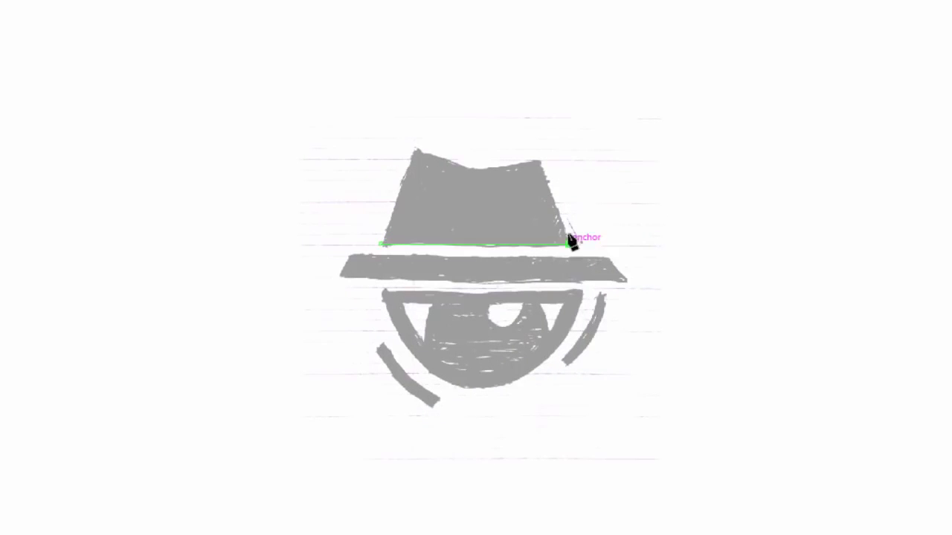
left_click(539, 159)
left_click(475, 169)
left_click(415, 152)
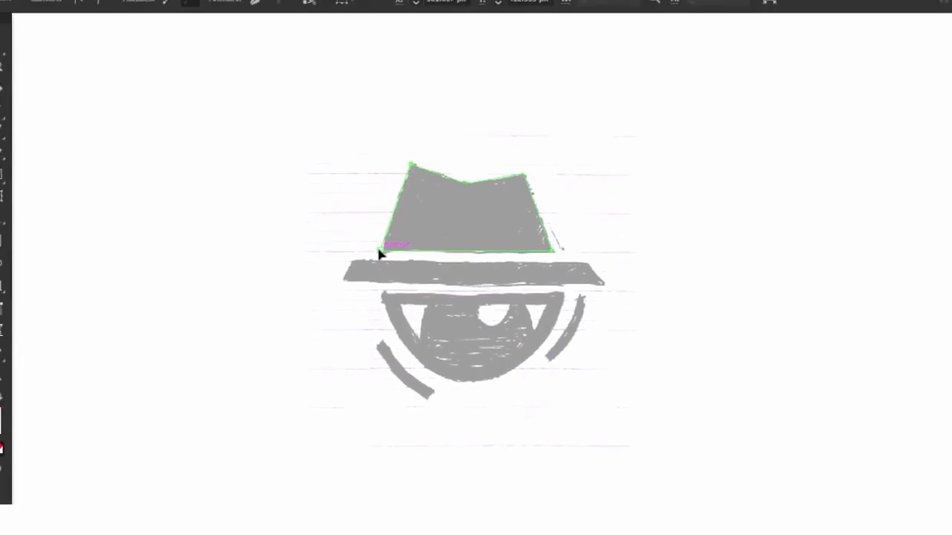
left_click(380, 255)
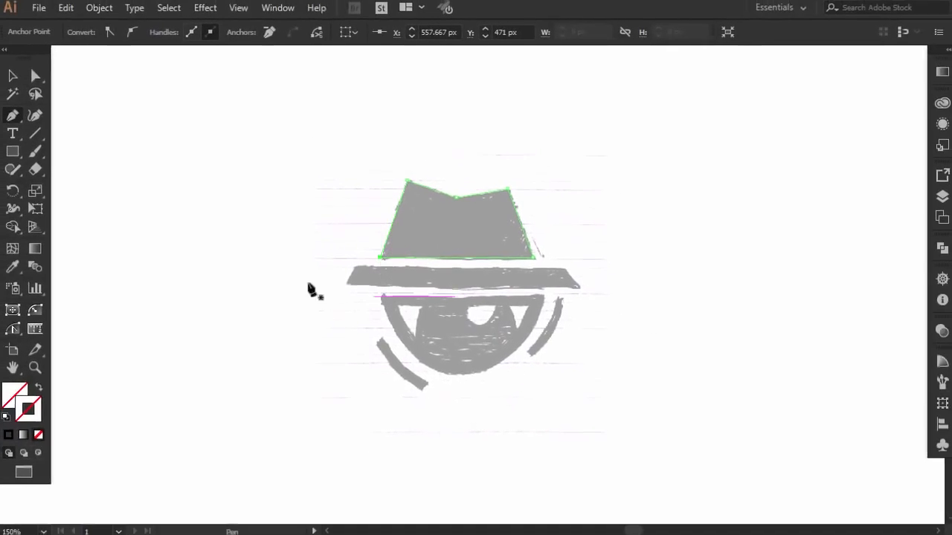
left_click(15, 78)
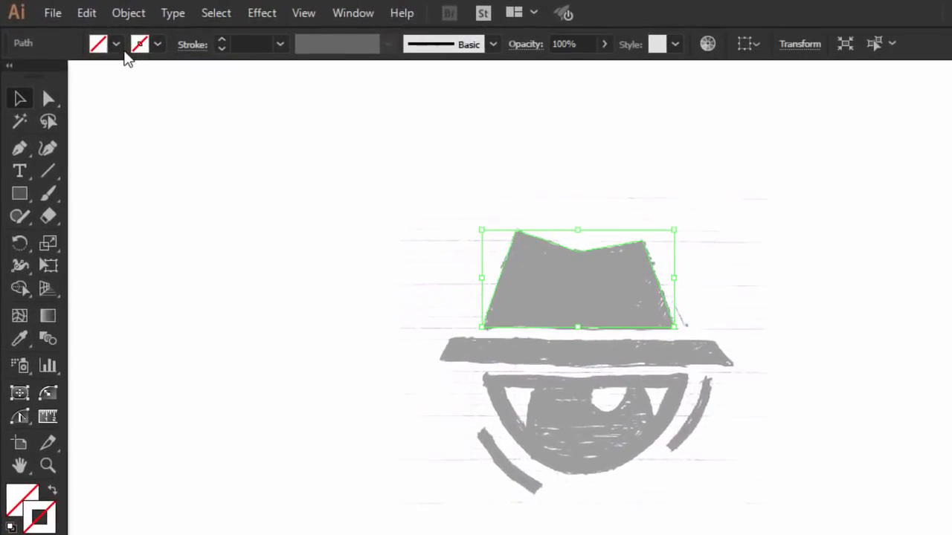
- Fill the traced hat crown with solid black
left_click(116, 45)
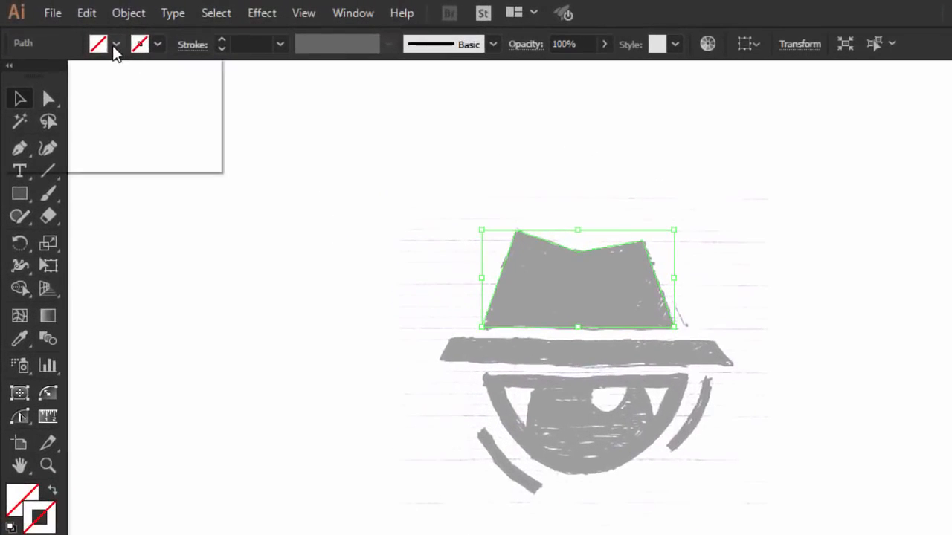
left_click(52, 76)
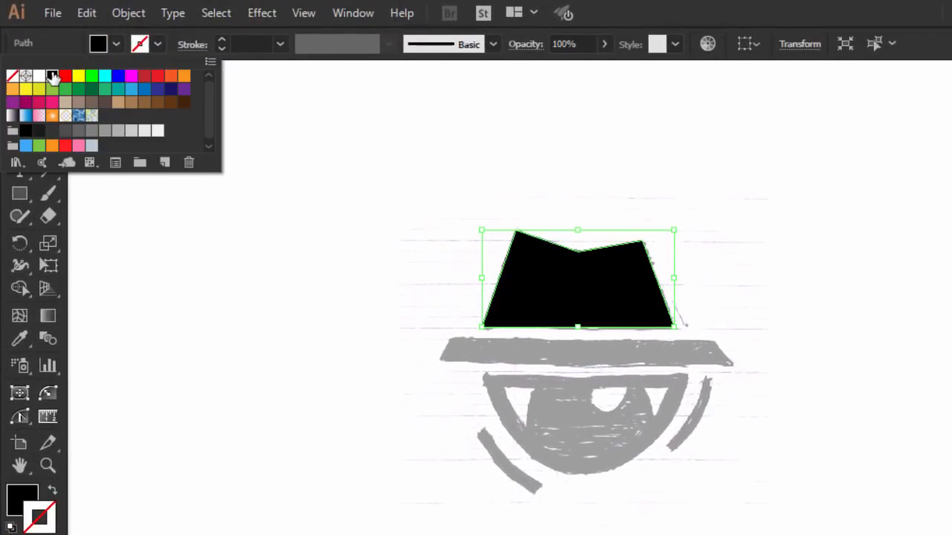
left_click(247, 131)
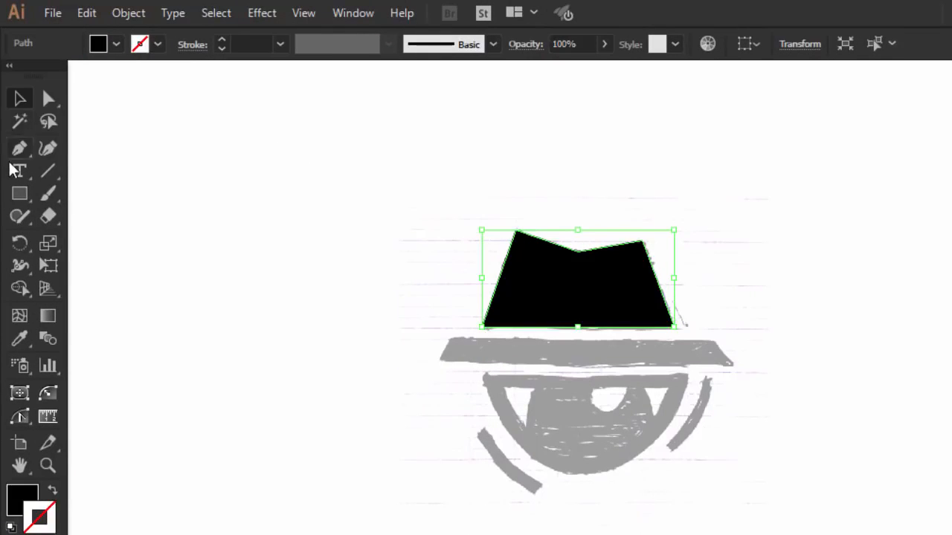
- Draw a thin black rectangle over the sketched hat brim, spanning most of its width
left_click(20, 193)
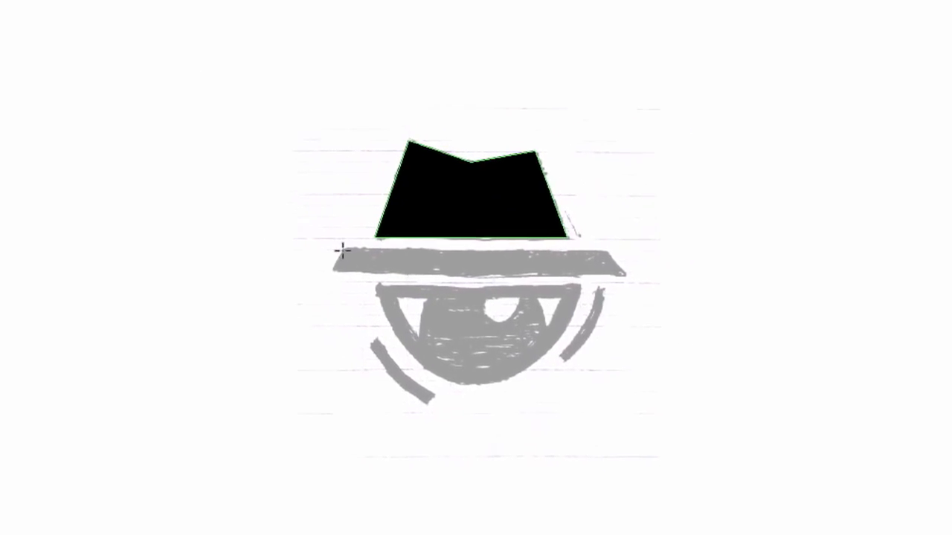
left_click_drag(399, 298, 590, 323)
left_click_drag(531, 272, 598, 276)
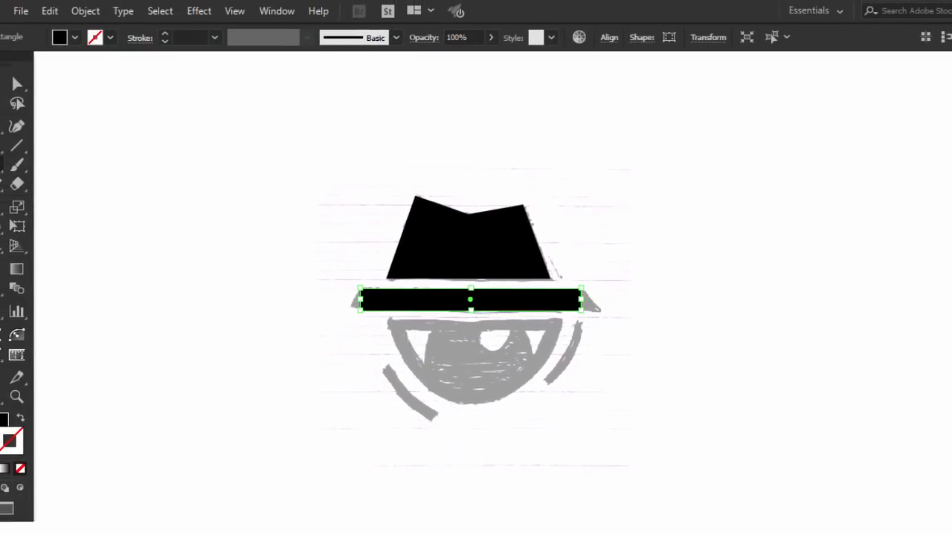
left_click(15, 81)
- Select the hat crown together with the brim rectangle and align their centers horizontally
left_click(519, 196, "shift")
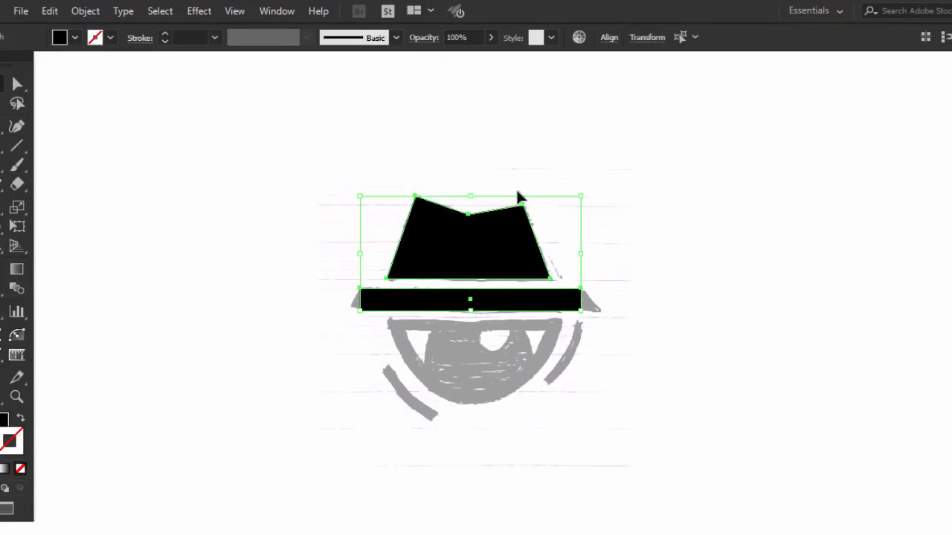
left_click(610, 41)
left_click(476, 80)
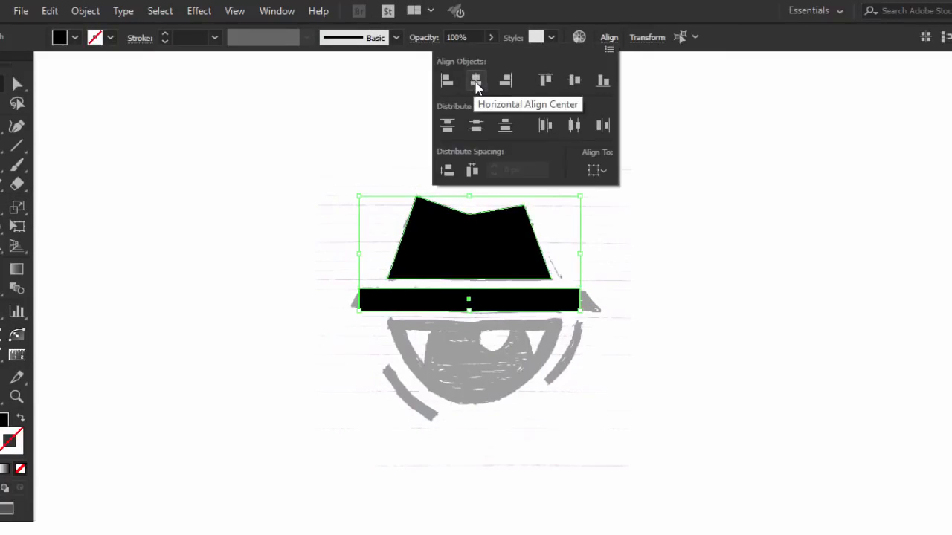
left_click(677, 93)
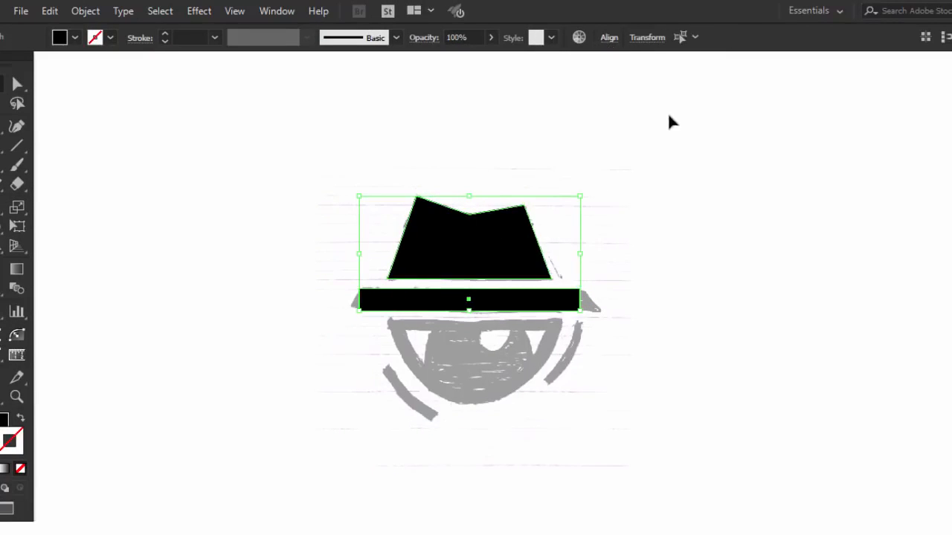
left_click(682, 218)
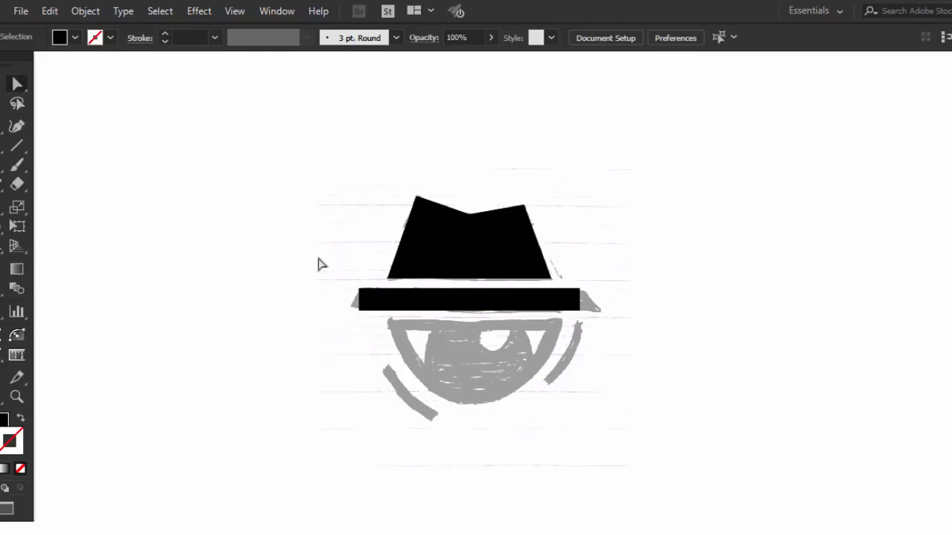
- Slant both ends of the brim by shifting its two upper corner anchors inward by equal amounts
left_click(359, 291)
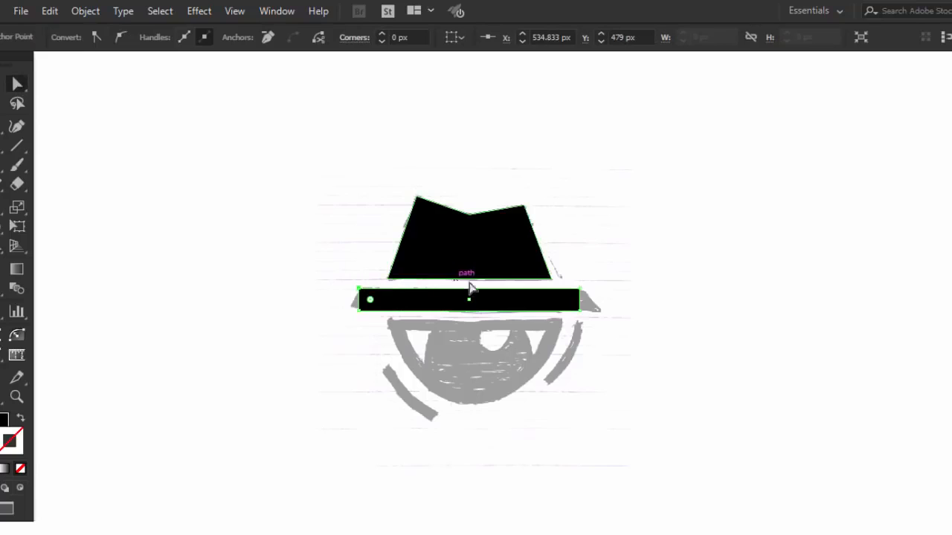
key("Right")
key("Right")
key("Right")
key("Right")
key("Right")
key("Right")
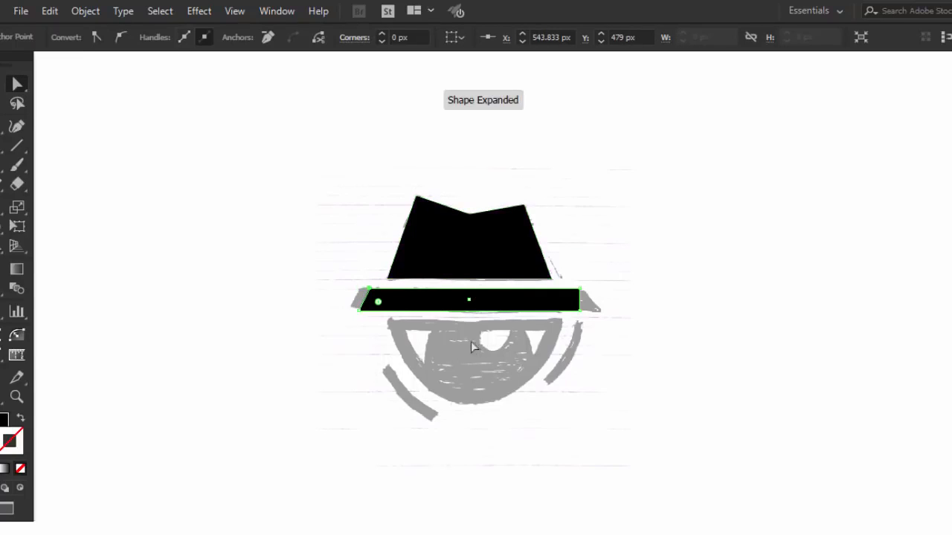
left_click(579, 290)
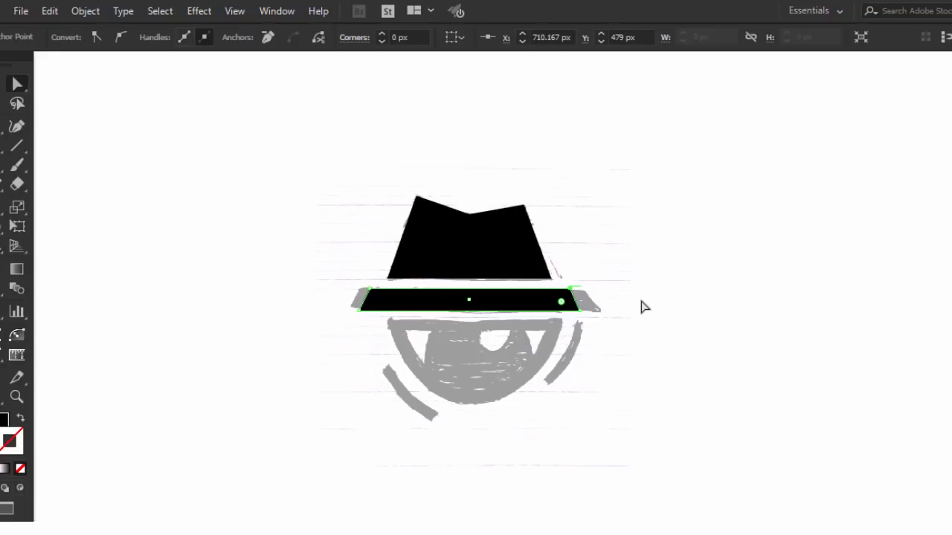
left_click(644, 306)
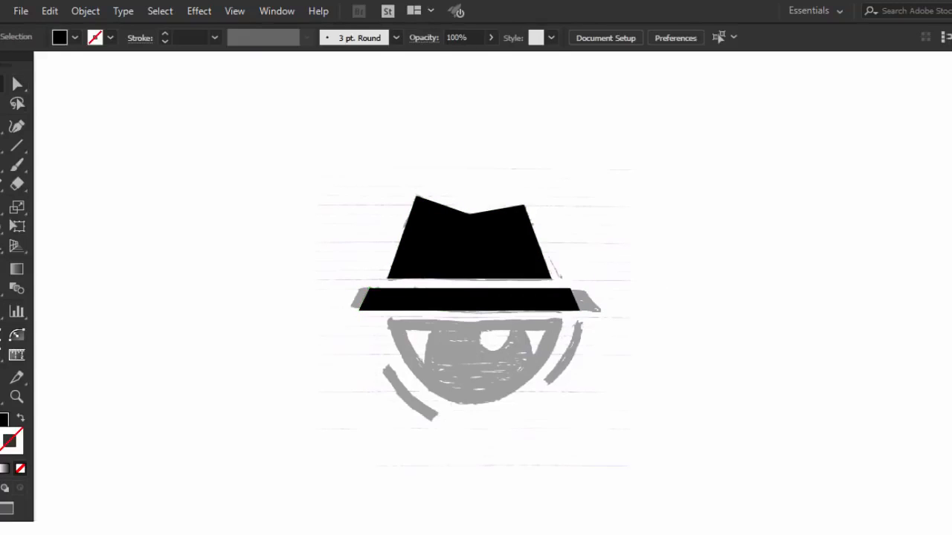
- Widen the brim symmetrically about its center so its left end matches the sketch
left_click(431, 302)
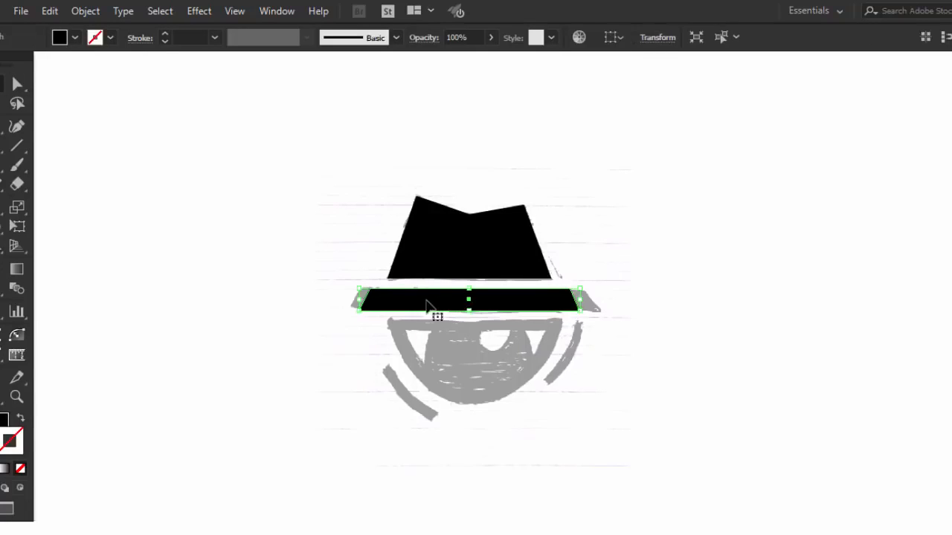
left_click_drag(584, 302, 569, 278)
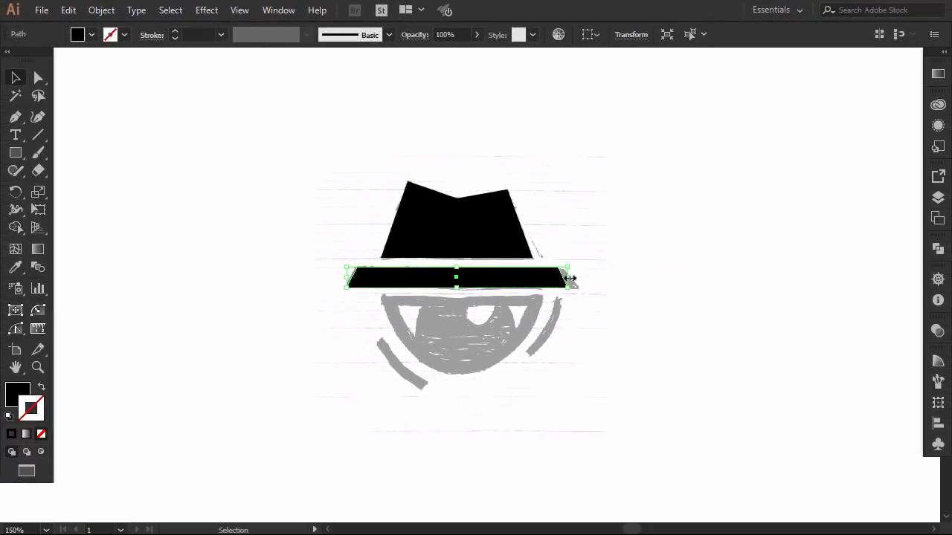
left_click(646, 286)
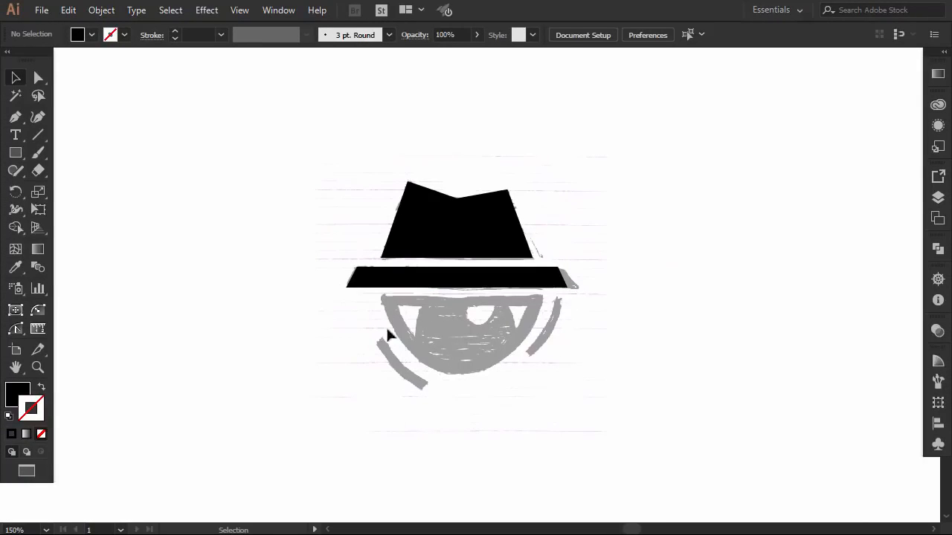
- Draw a black circle as wide as the sketched eye and move it up so its lower half covers the eye
left_click_drag(18, 149, 63, 186)
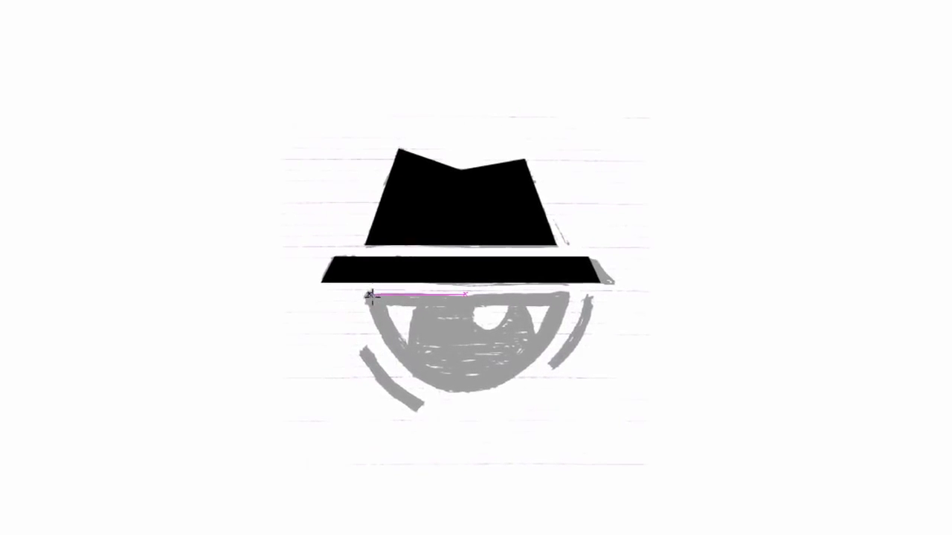
left_click_drag(370, 296, 561, 417)
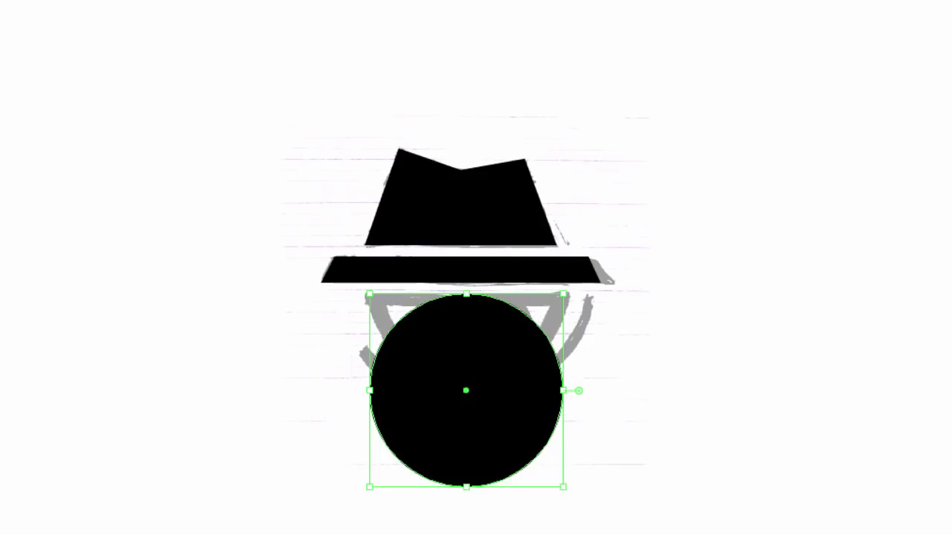
left_click_drag(510, 388, 544, 307)
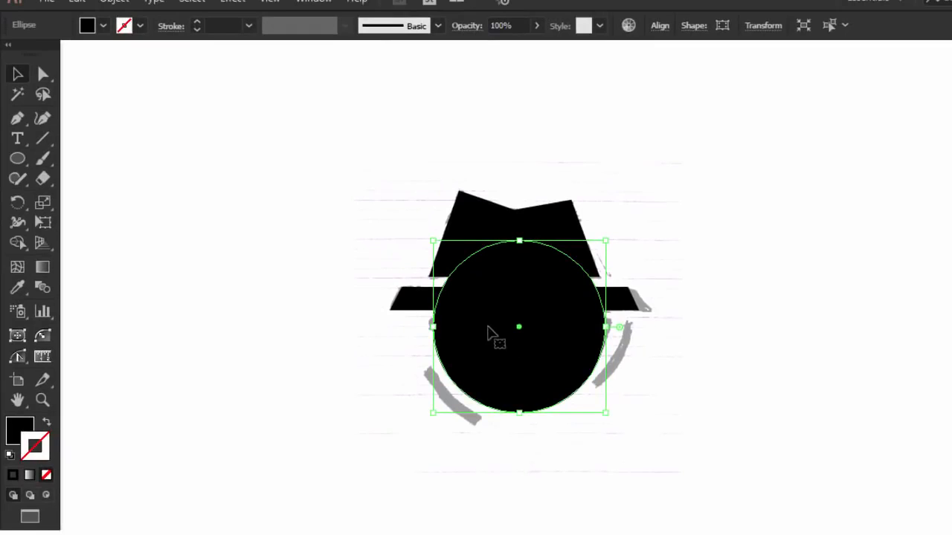
- Delete the circle's topmost anchor point to leave only the lower half-circle
left_click(43, 73)
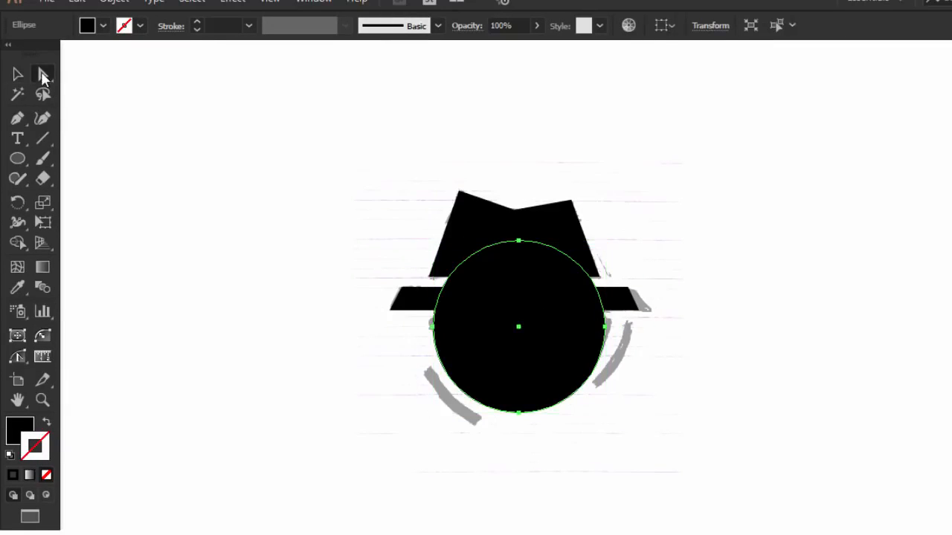
left_click(521, 242)
key("Delete")
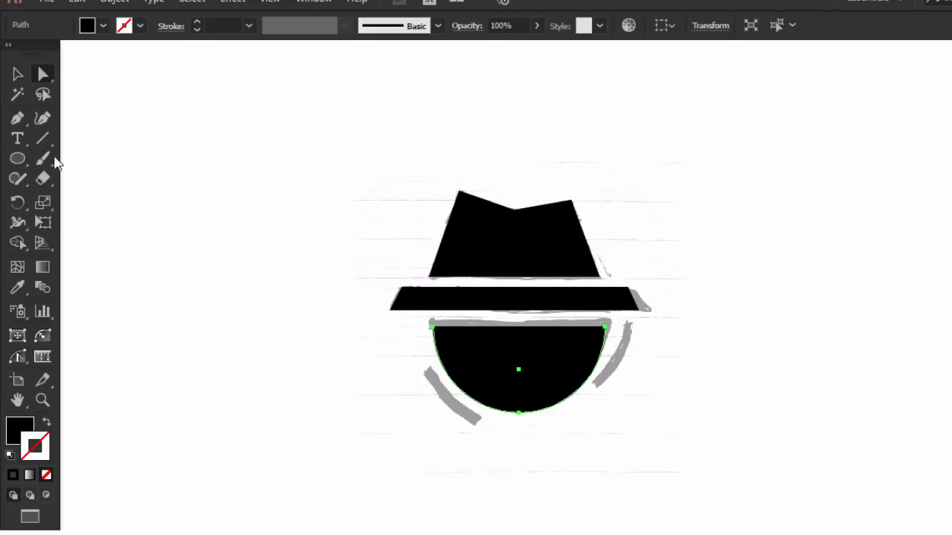
- Close the half-circle with a straight upper edge by joining its two end anchors with the Pen tool
left_click(17, 118)
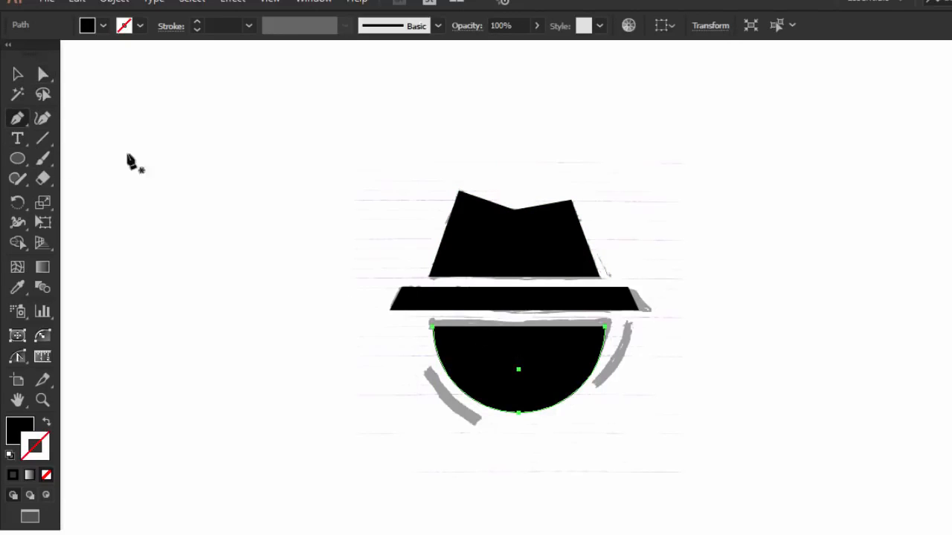
left_click(432, 327)
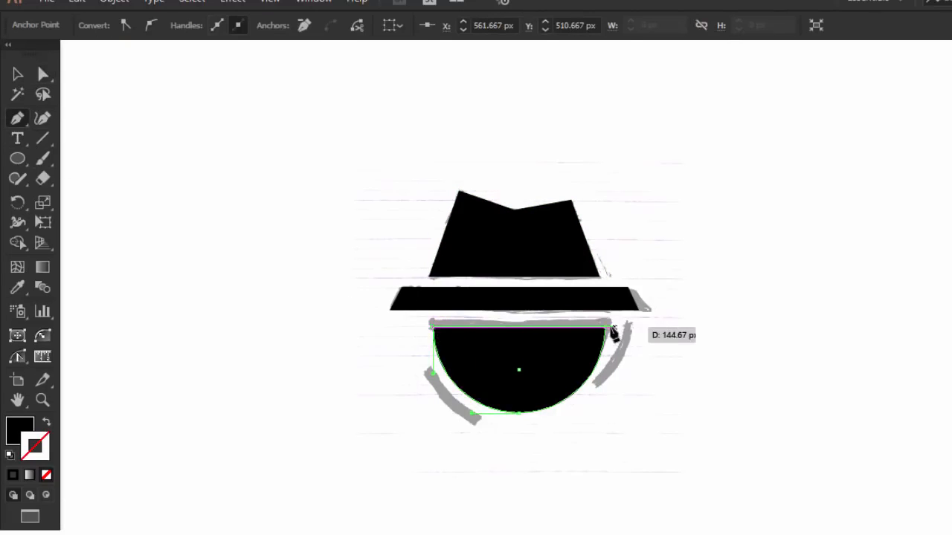
left_click(605, 327)
left_click(606, 372)
left_click(17, 73)
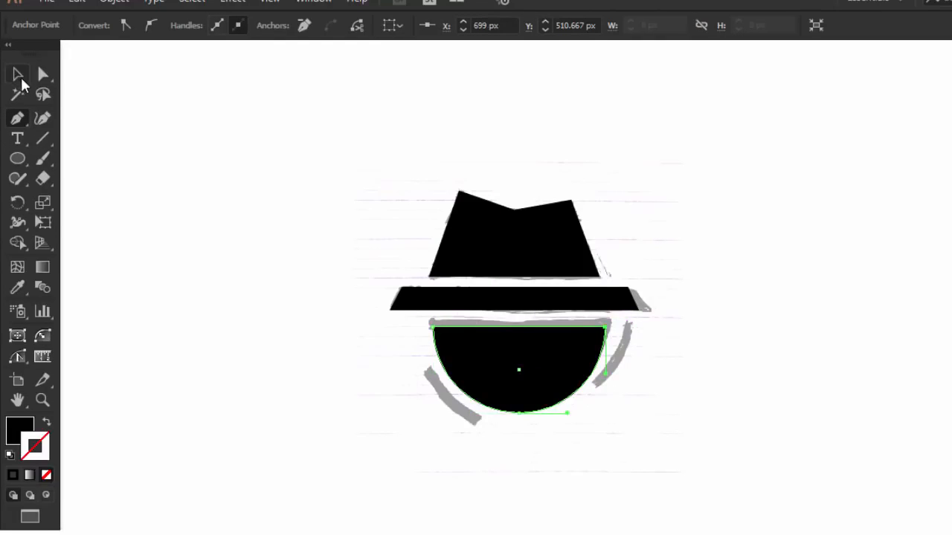
left_click(391, 323)
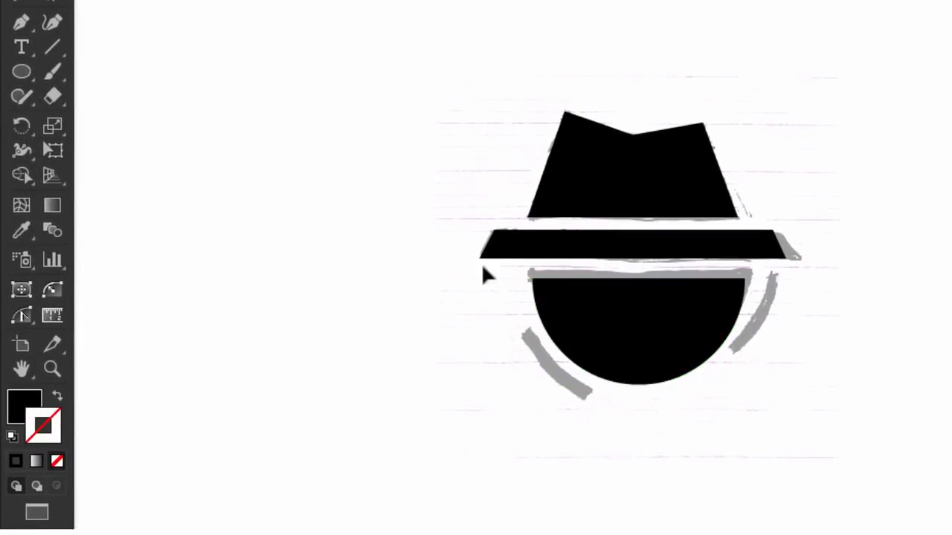
- Swap the half-circle's fill and stroke to make it a black outline, and nudge it up onto the sketched eye's upper edge
left_click(600, 315)
left_click(58, 396)
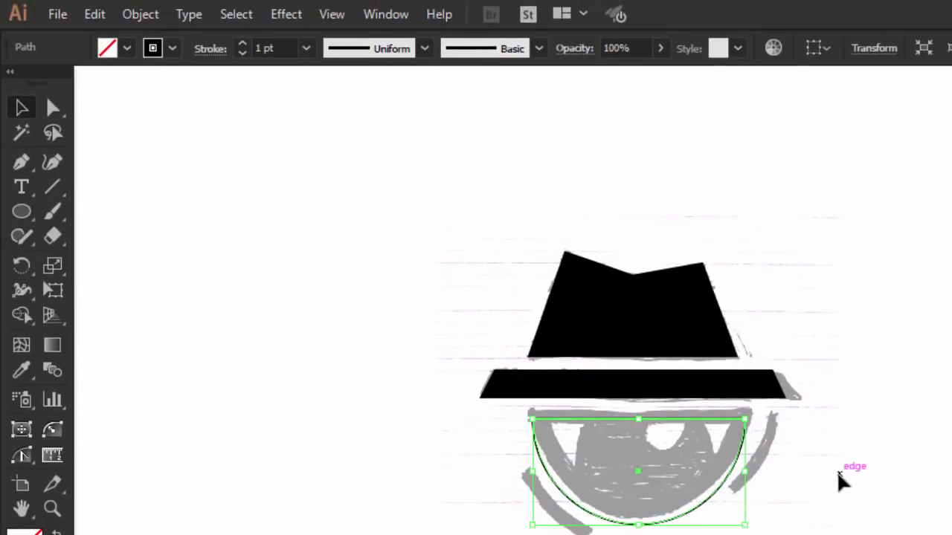
key("Up")
key("Up")
key("Up")
key("Up")
key("Up")
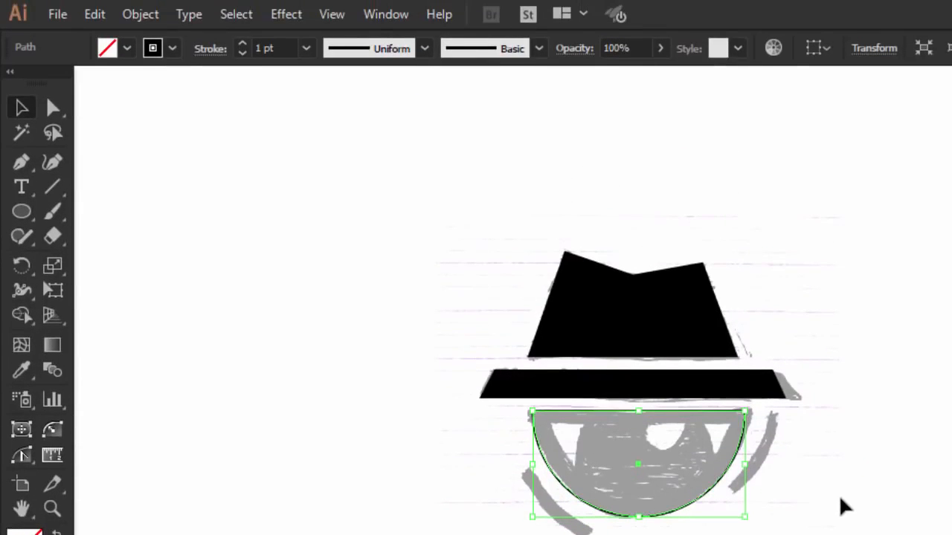
- Set the half-circle's stroke weight to 12 pt and align the stroke to the inside of the path
left_click(243, 45)
left_click(242, 45)
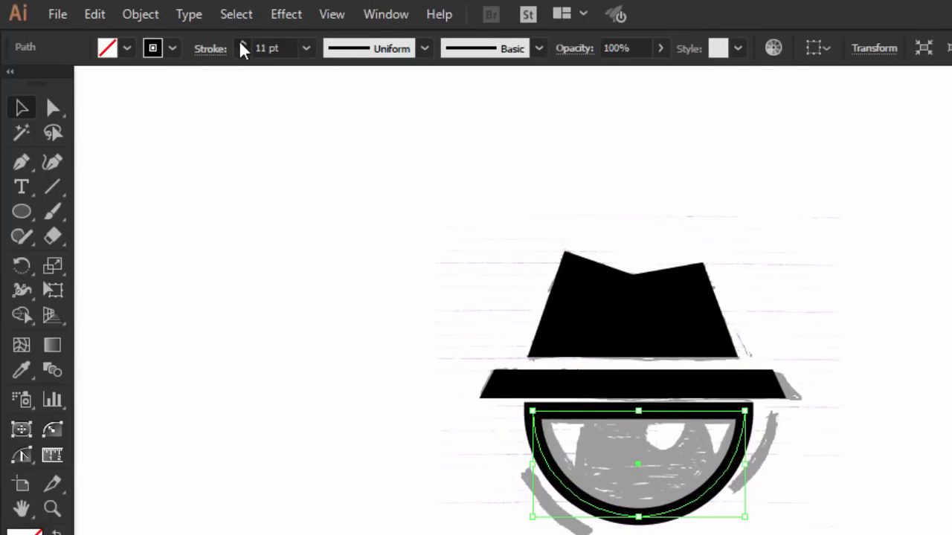
left_click(242, 44)
left_click(242, 44)
left_click(200, 48)
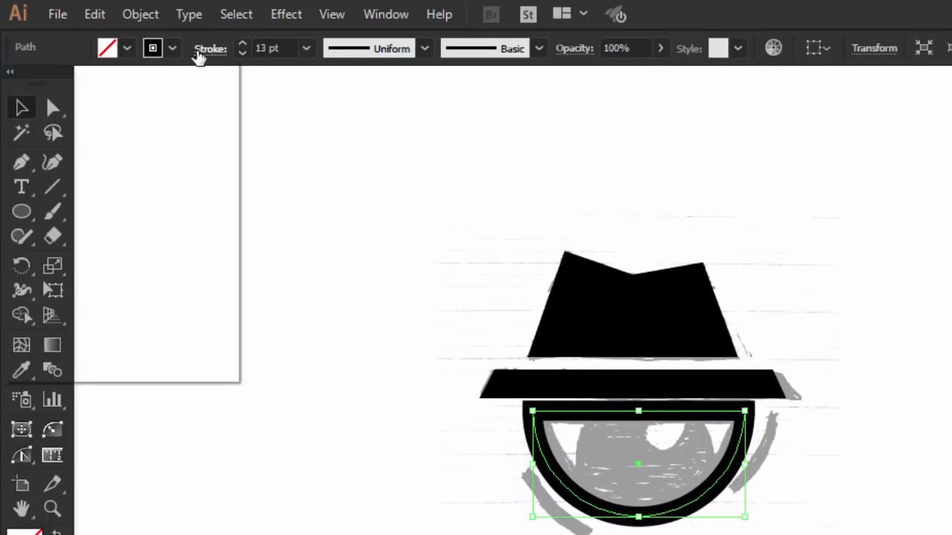
left_click(103, 156)
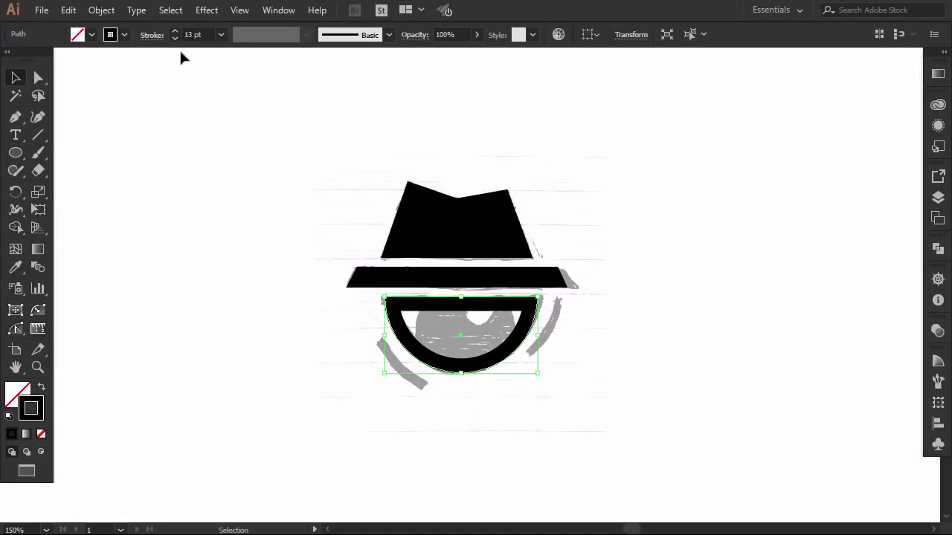
left_click(175, 39)
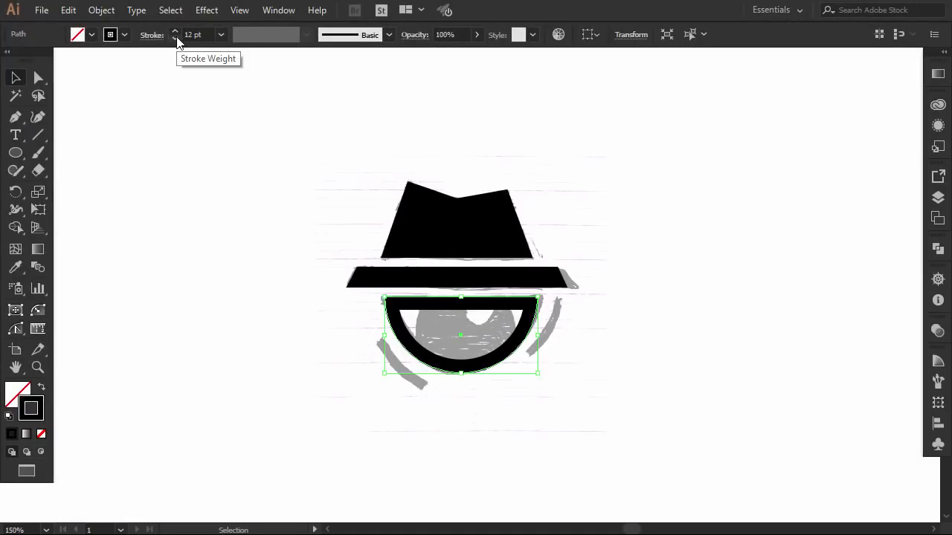
left_click(162, 158)
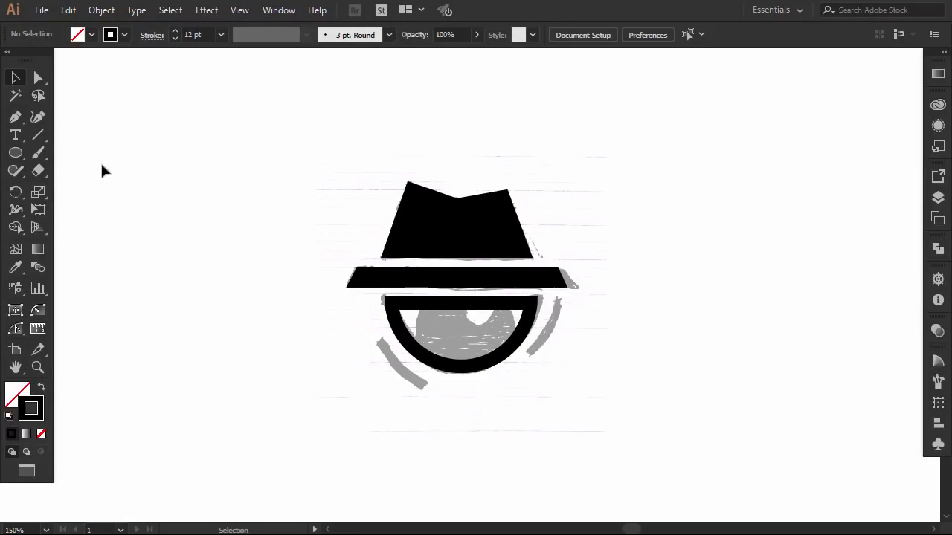
- Convert the half-circle eye outline's stroke into a filled shape with Expand Appearance
left_click(427, 302)
left_click(101, 10)
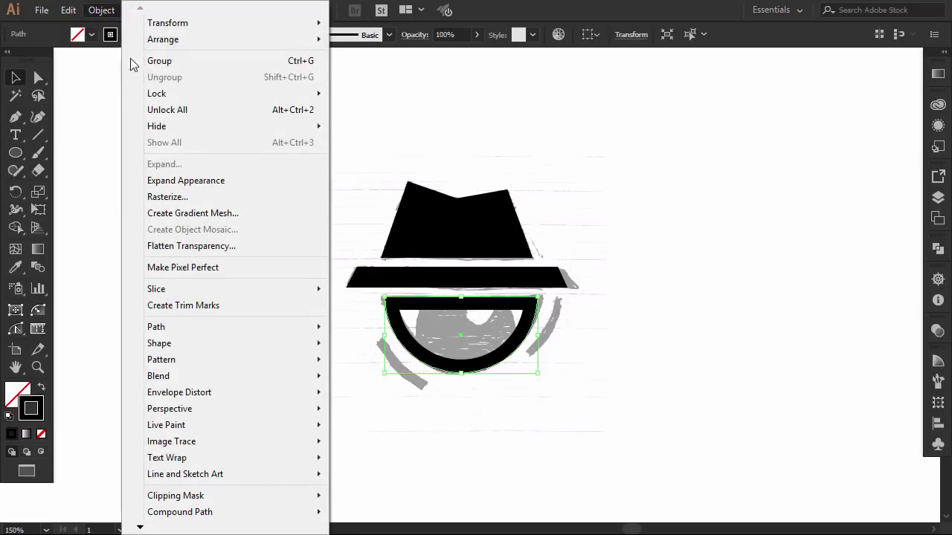
left_click(183, 180)
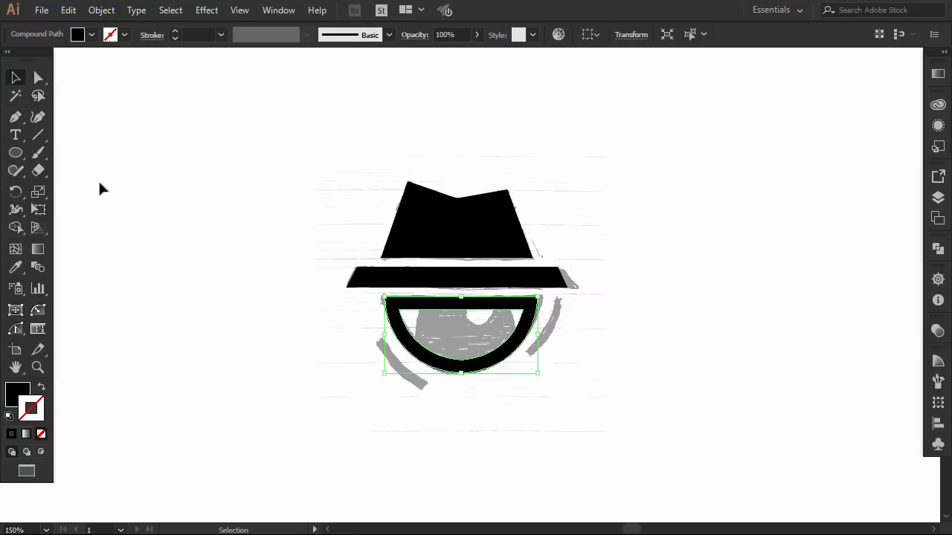
- Draw a black iris circle over the half-circle eye and use Shape Builder to remove the parts outside the eye outline
left_click(12, 154)
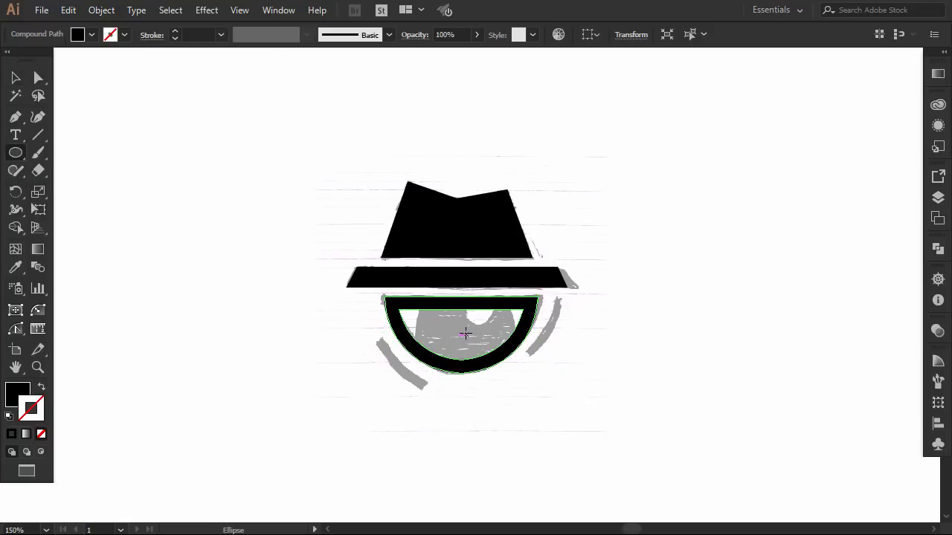
left_click_drag(466, 335, 531, 359)
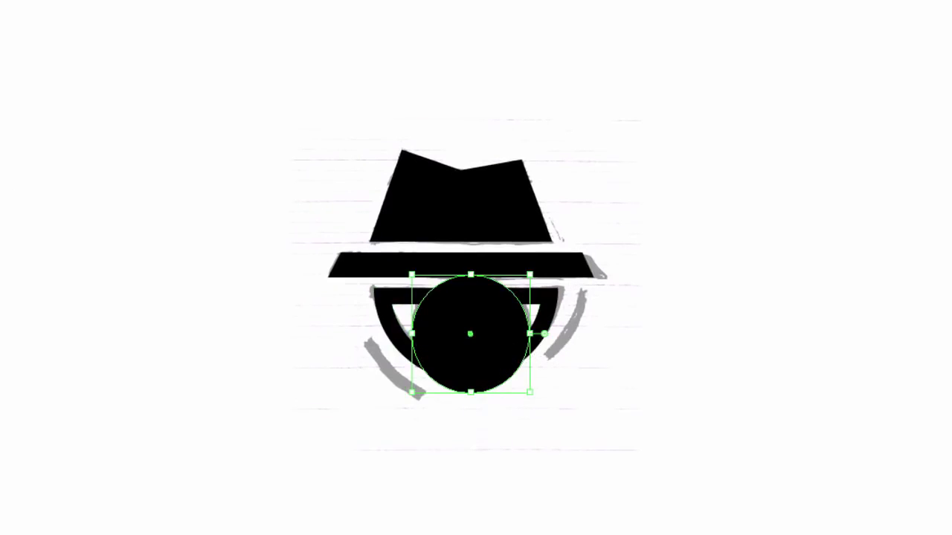
left_click(553, 299, "shift")
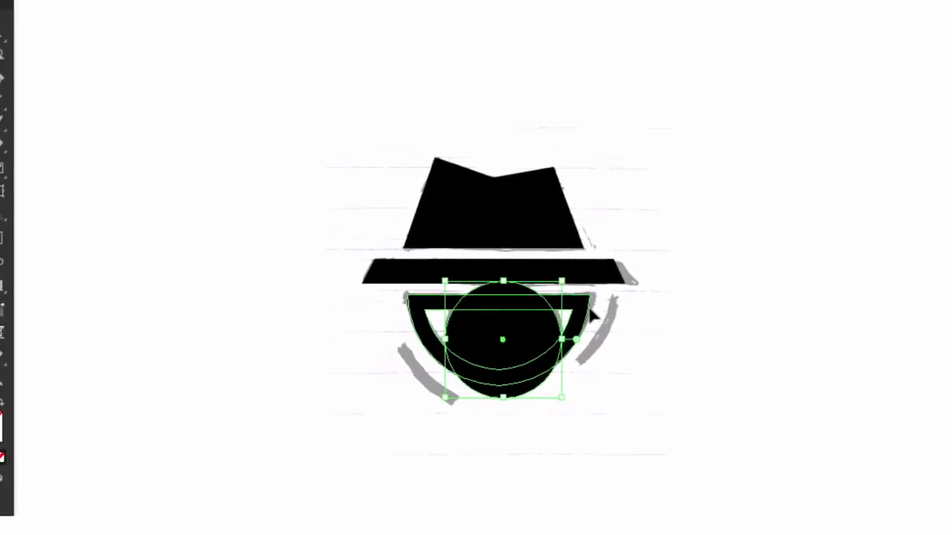
left_click(19, 221)
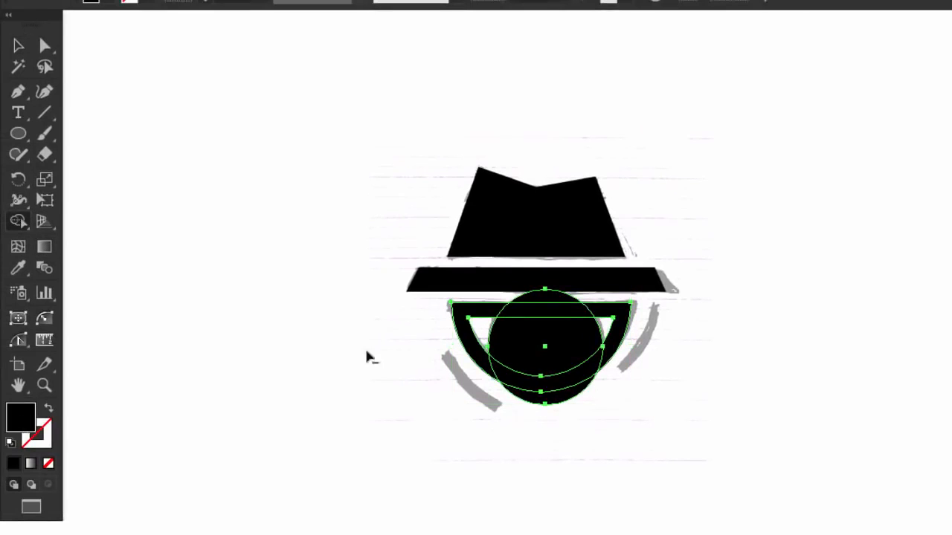
left_click(565, 400, "alt")
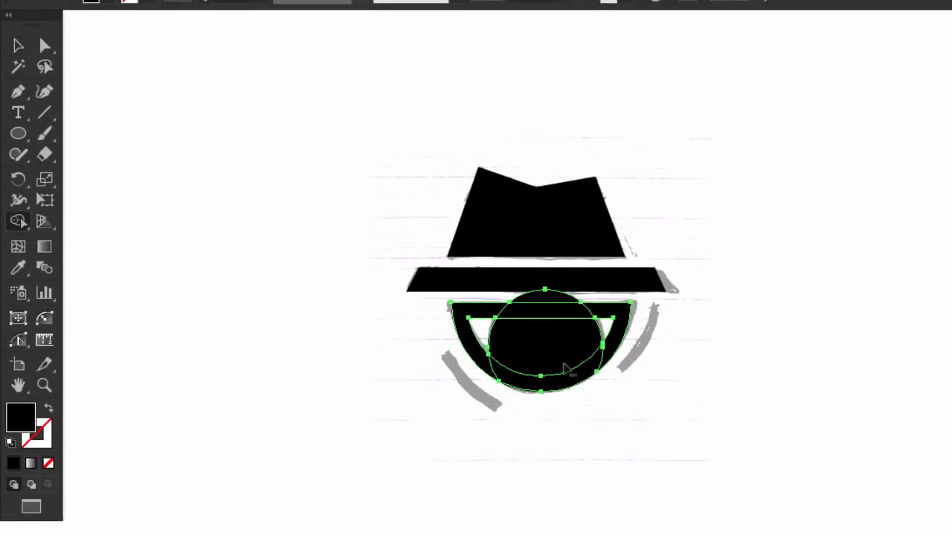
left_click(556, 302, "alt")
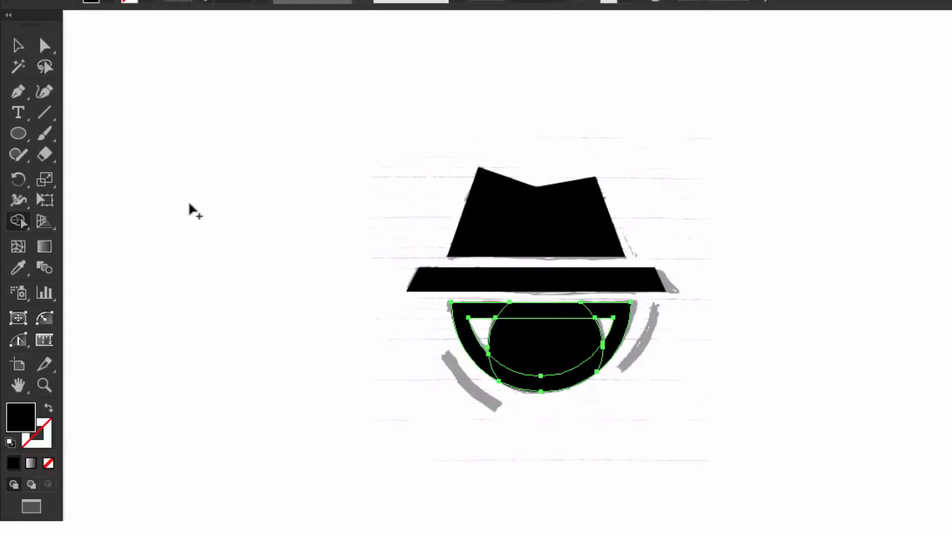
left_click(20, 46)
left_click(165, 258)
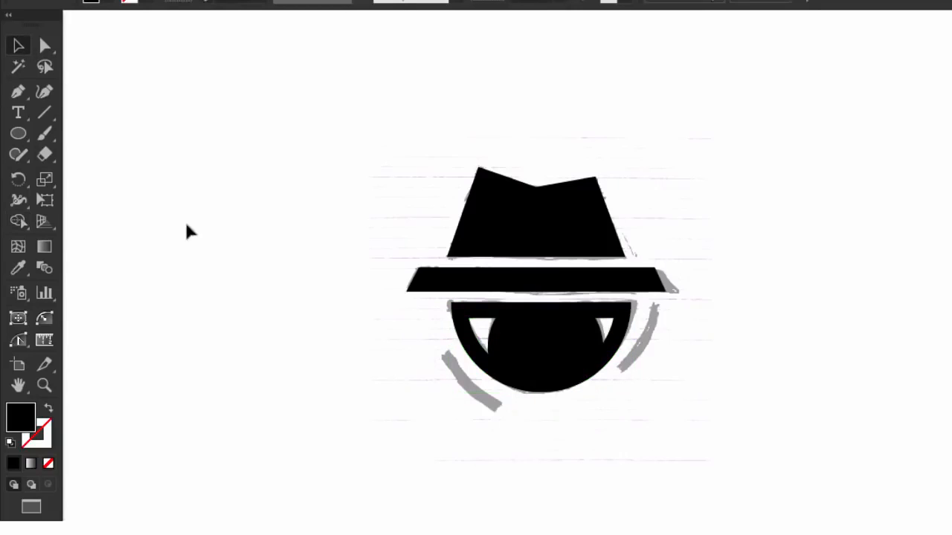
- Draw a small highlight circle inside the iris and fill it with white
left_click(20, 134)
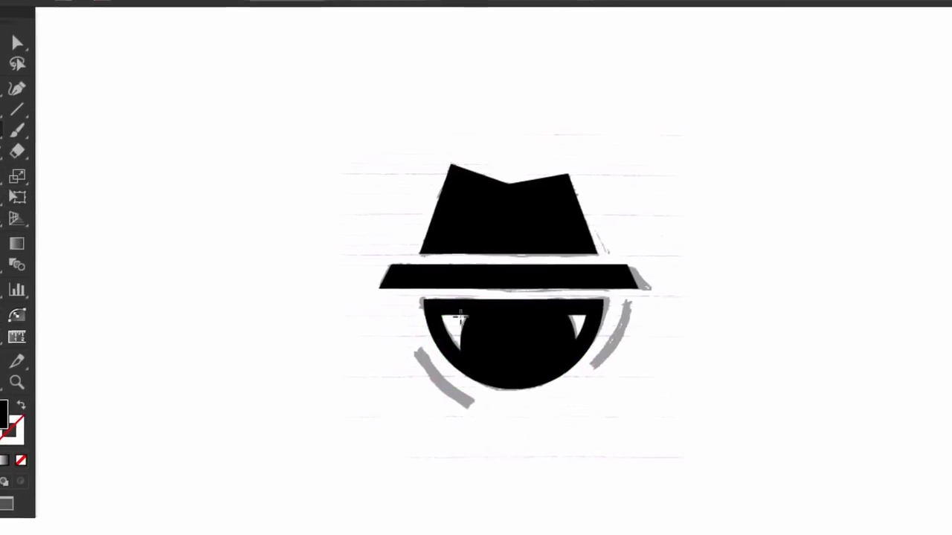
left_click_drag(525, 329, 509, 354)
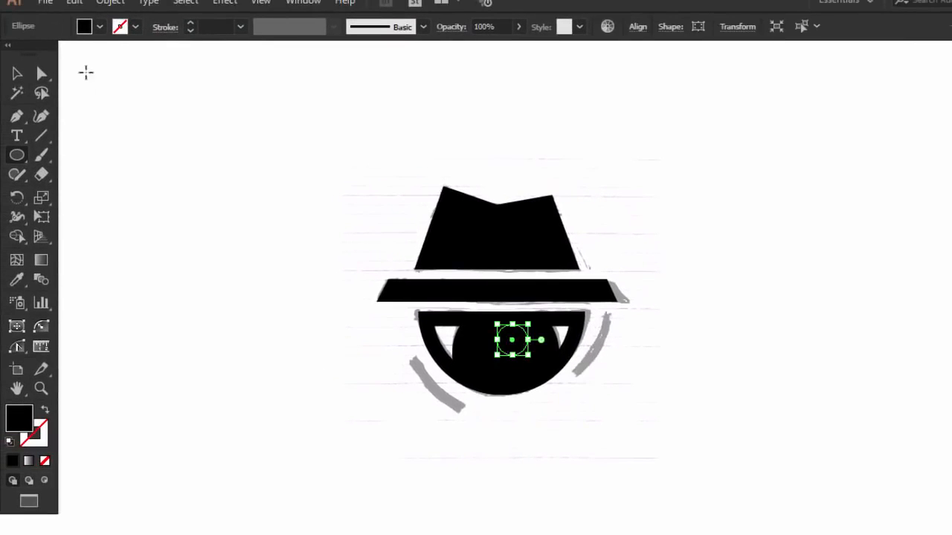
left_click(99, 27)
left_click(33, 55)
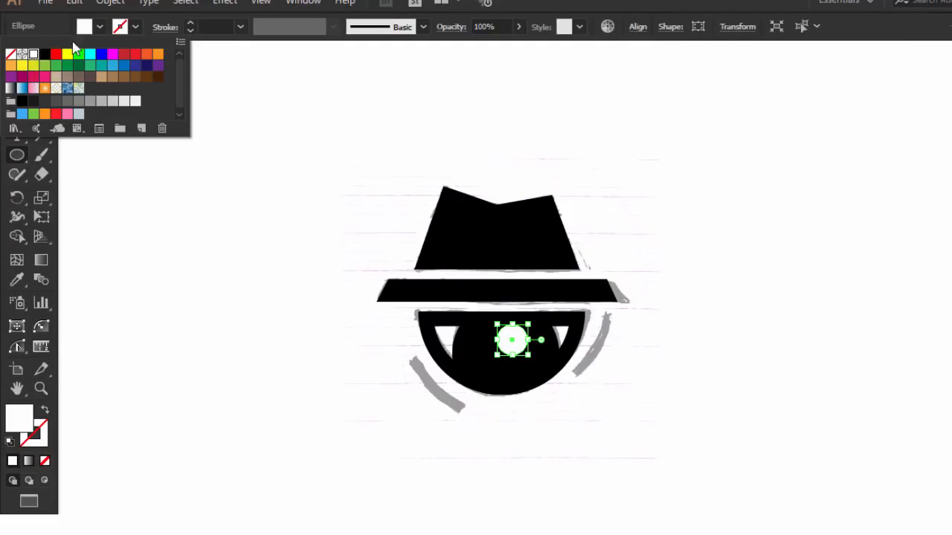
left_click(84, 27)
left_click(17, 74)
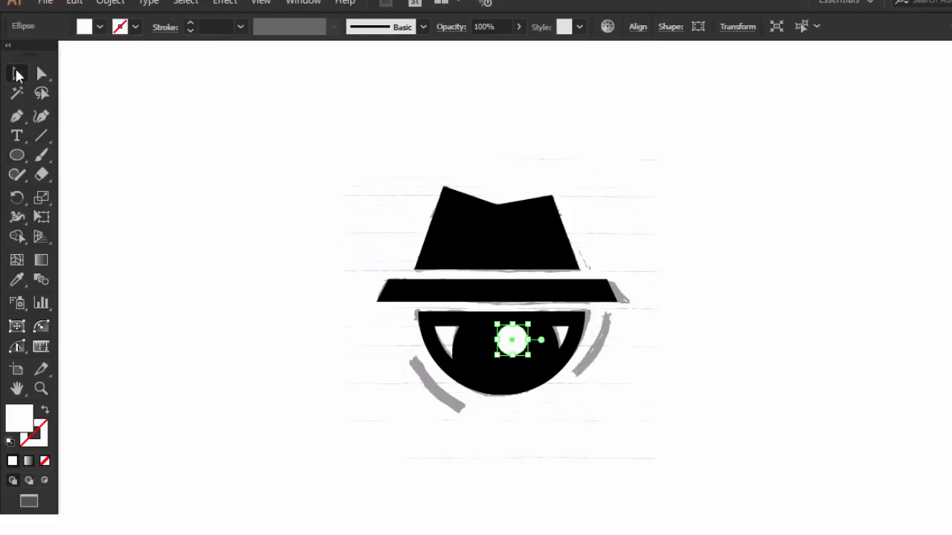
left_click(176, 360)
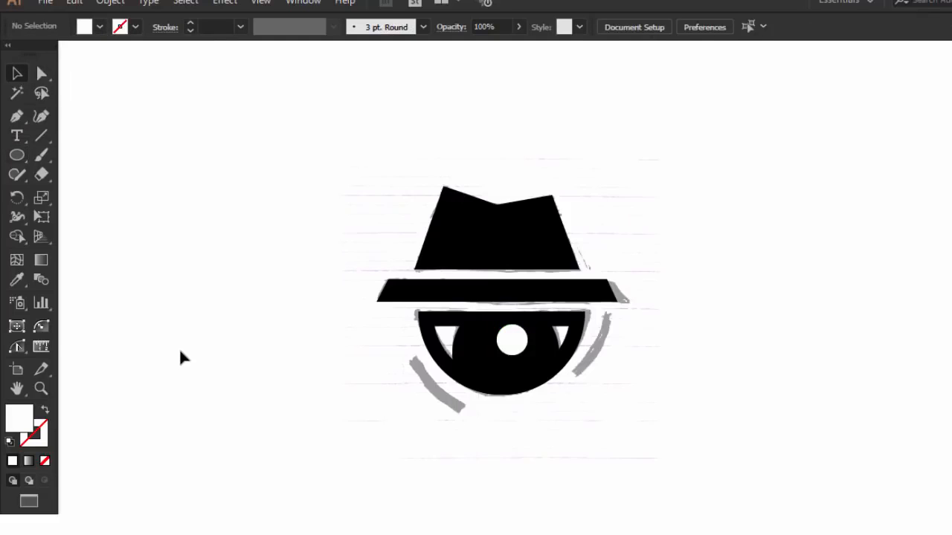
- Enlarge the white highlight circle and fit it to the upper part of the iris
left_click(527, 342)
left_click_drag(528, 324, 488, 322)
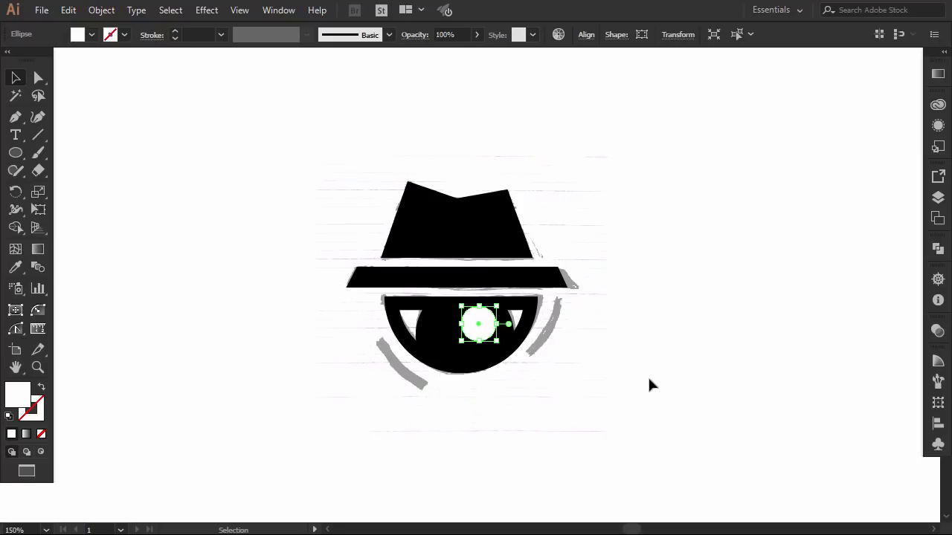
left_click(655, 379)
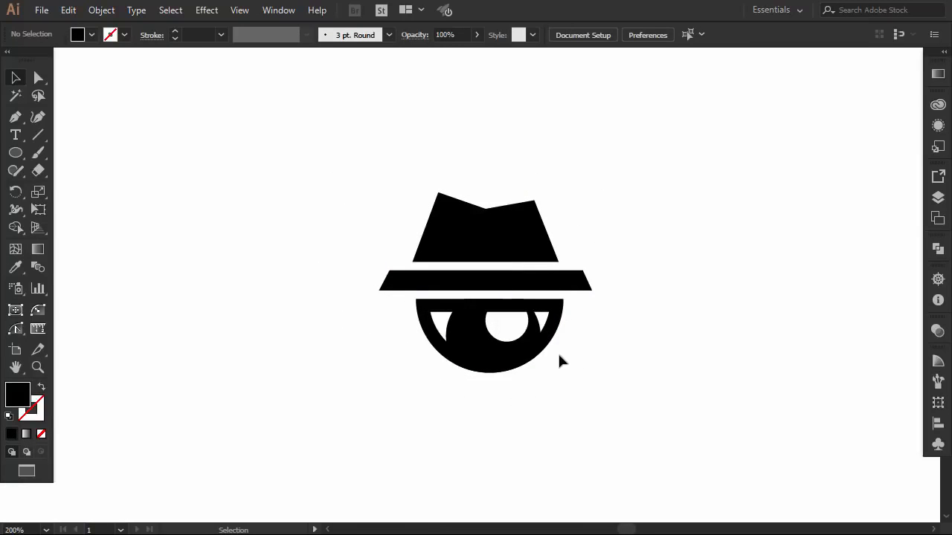
- Try to thicken the half-circle eye outline with a 1 px path offset, and undo it
left_click(421, 307)
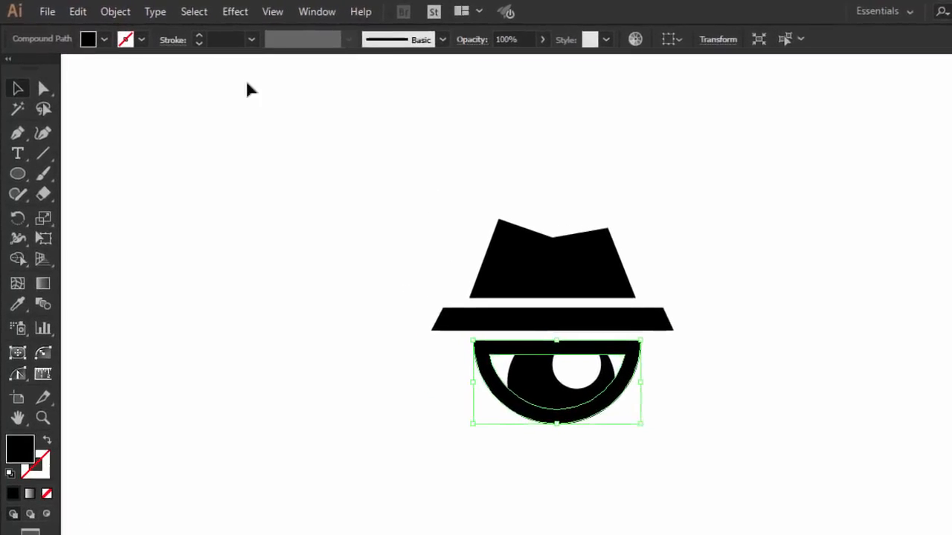
left_click(101, 10)
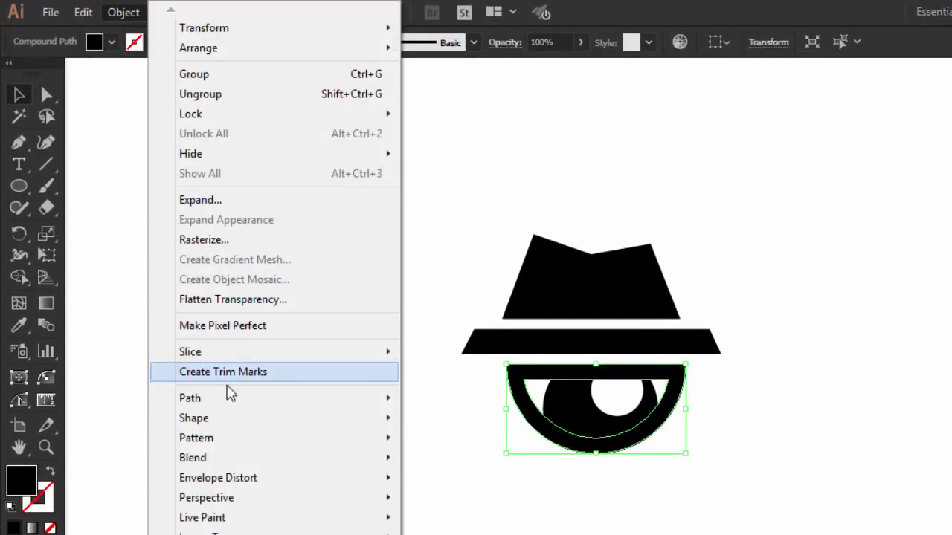
mouse_move(252, 406)
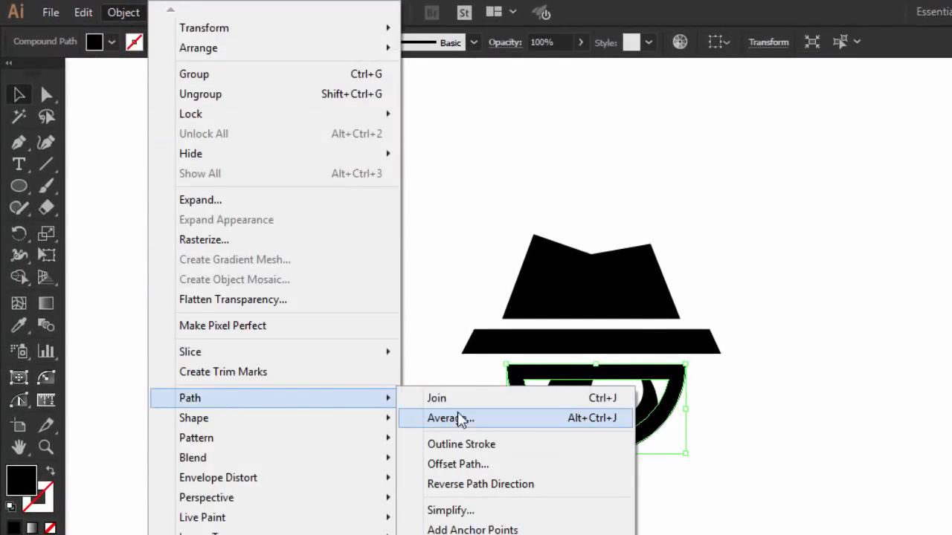
left_click(452, 463)
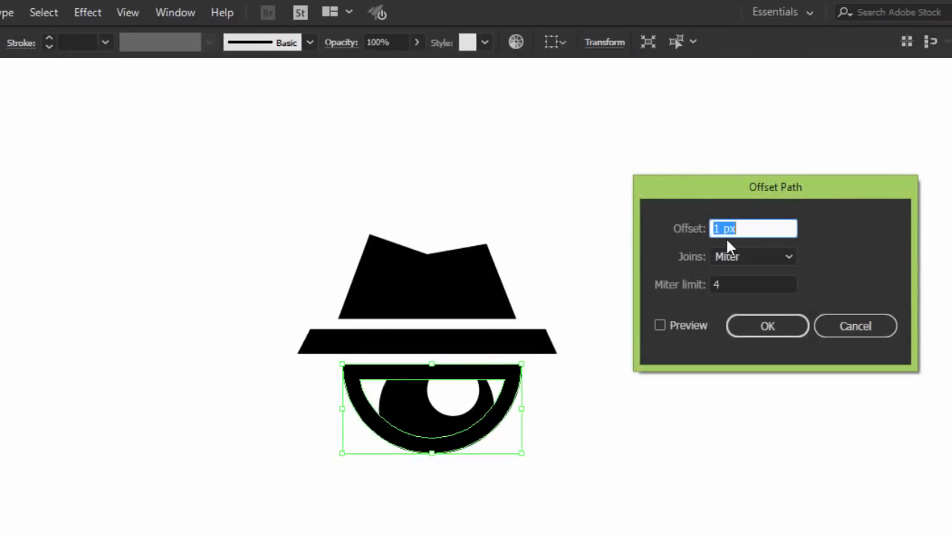
left_click(685, 325)
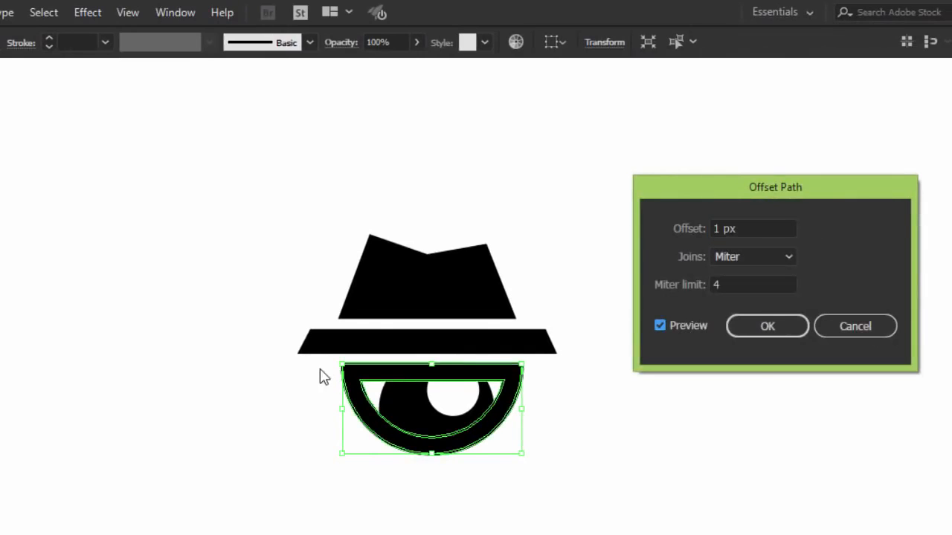
left_click(764, 332)
left_click(706, 401)
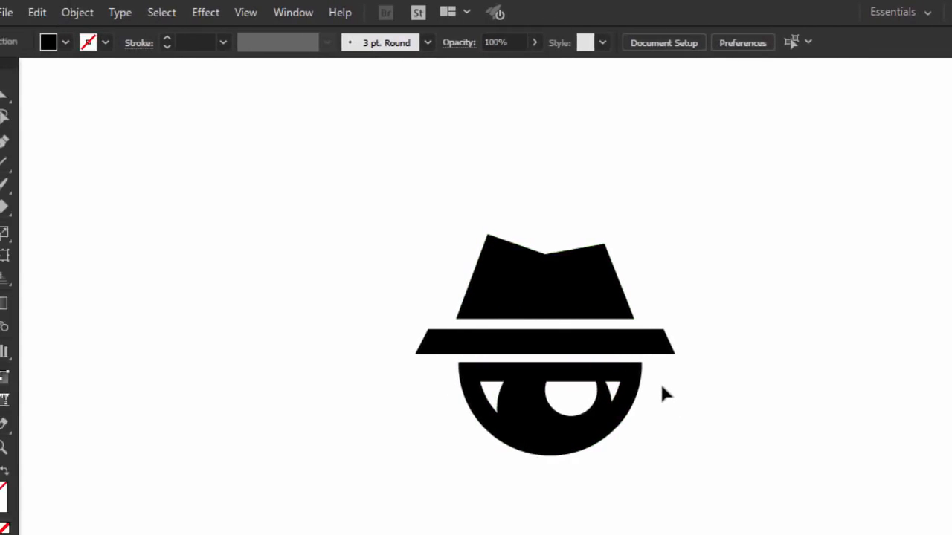
key("ctrl+z")
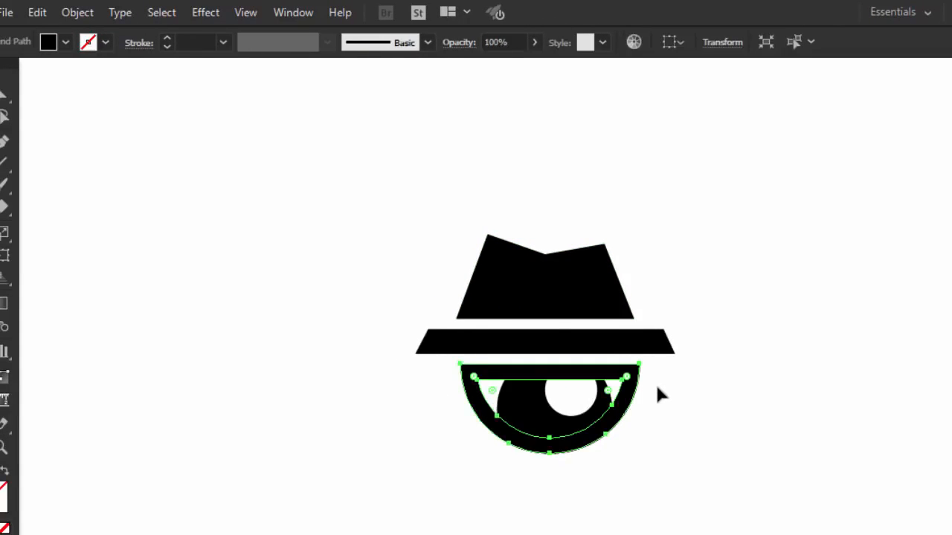
- Thicken the half-circle eye outline by offsetting its path 2 px with miter joins
left_click(681, 386)
left_click(638, 387)
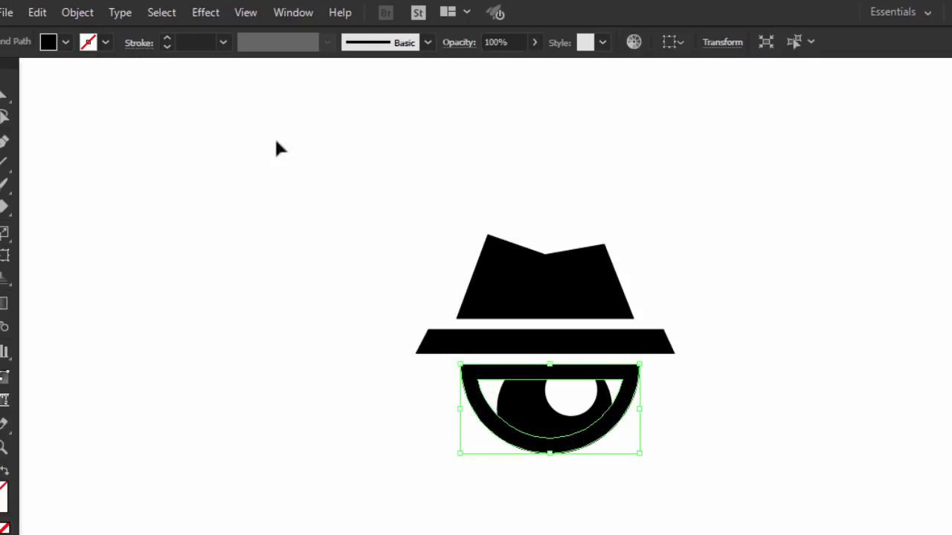
left_click(78, 12)
mouse_move(180, 400)
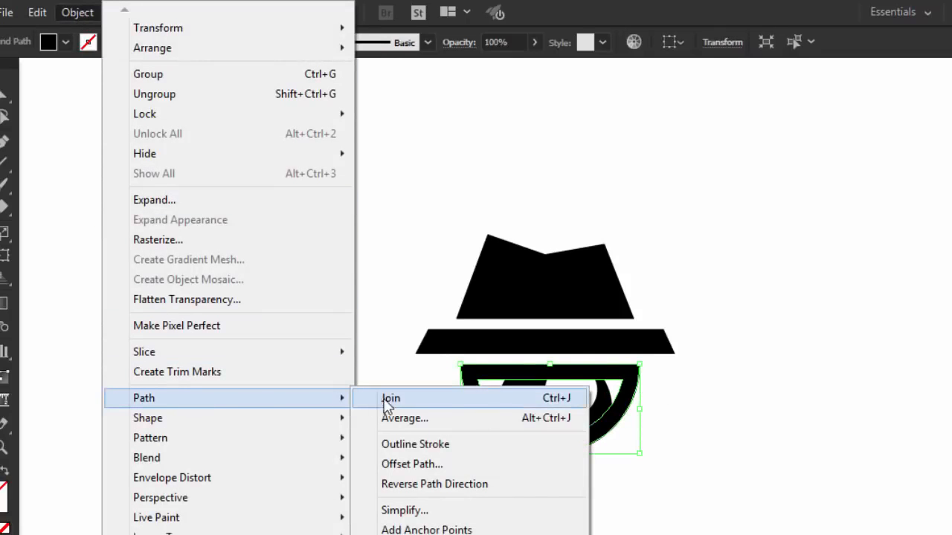
left_click(404, 463)
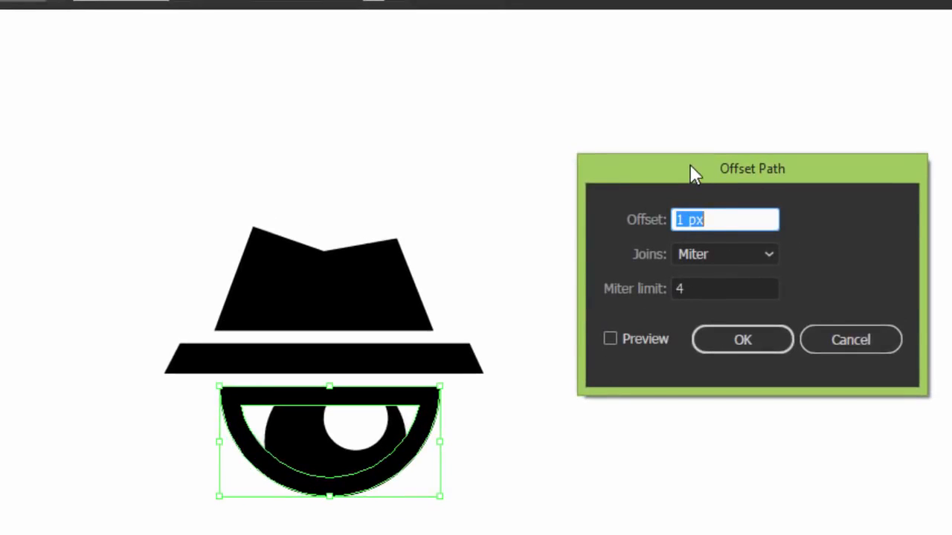
type("2")
left_click(734, 340)
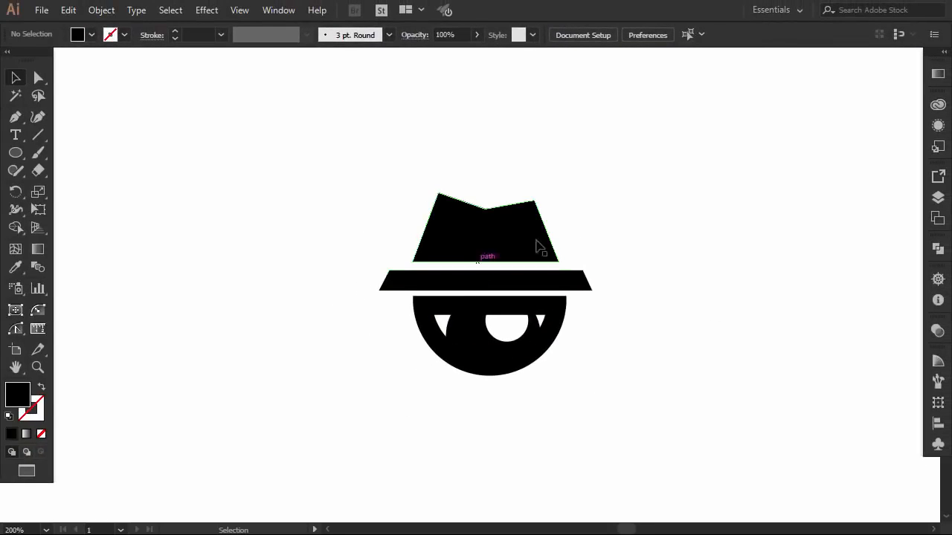
- Scale down the iris and its white highlight together and nudge them slightly left within the eye
left_click(482, 340)
left_click(512, 330, "shift")
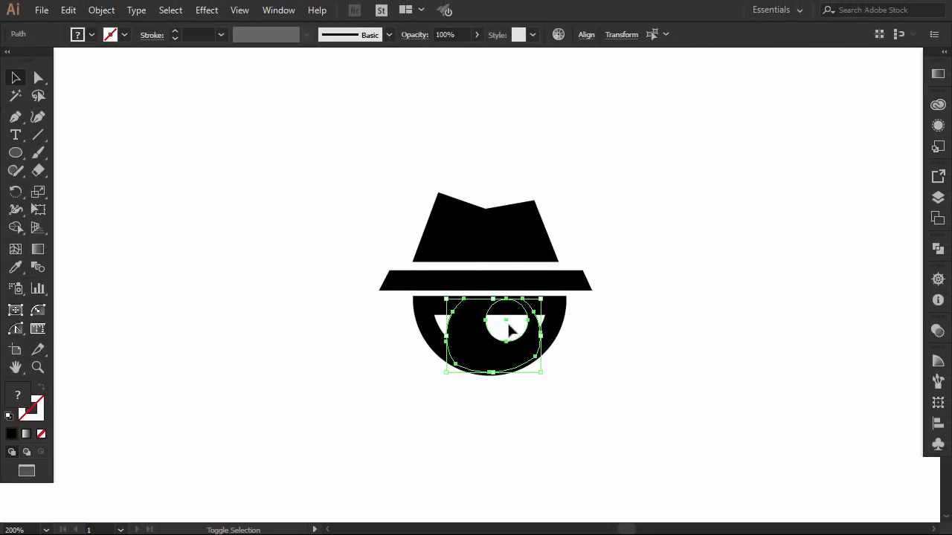
left_click(542, 297, "shift")
left_click_drag(542, 299, 534, 304)
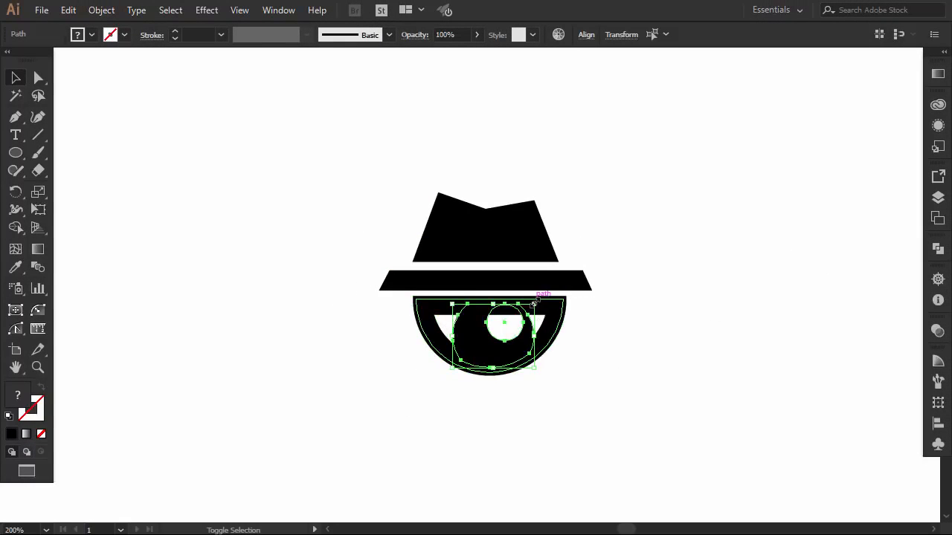
key("Left")
key("Left")
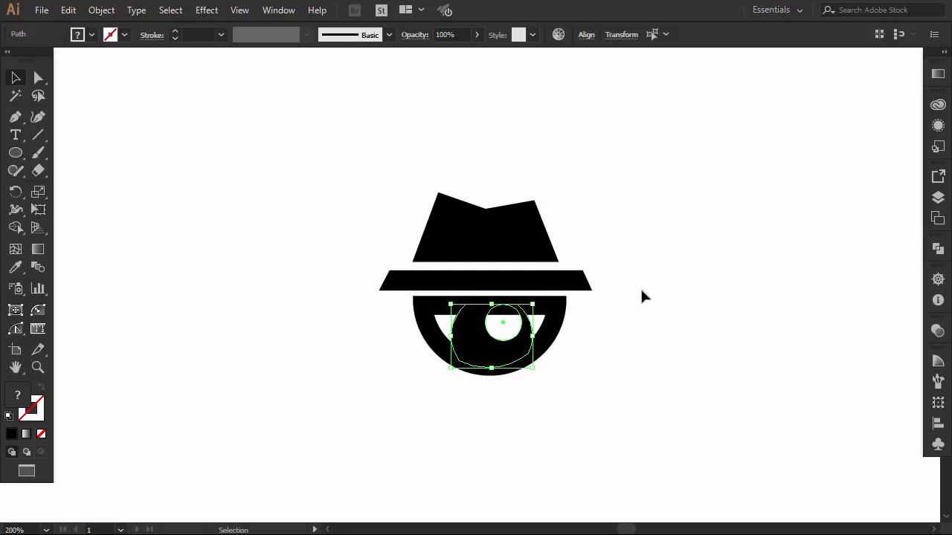
left_click(639, 295)
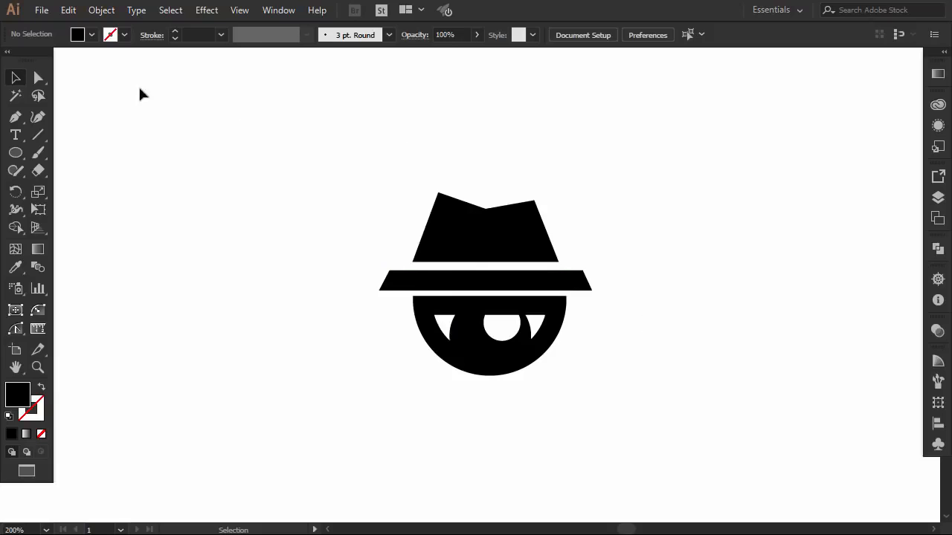
- Round the two upper corners of the hat crown and soften the notch between them
left_click(38, 79)
left_click_drag(406, 179, 461, 214)
left_click_drag(519, 190, 536, 213)
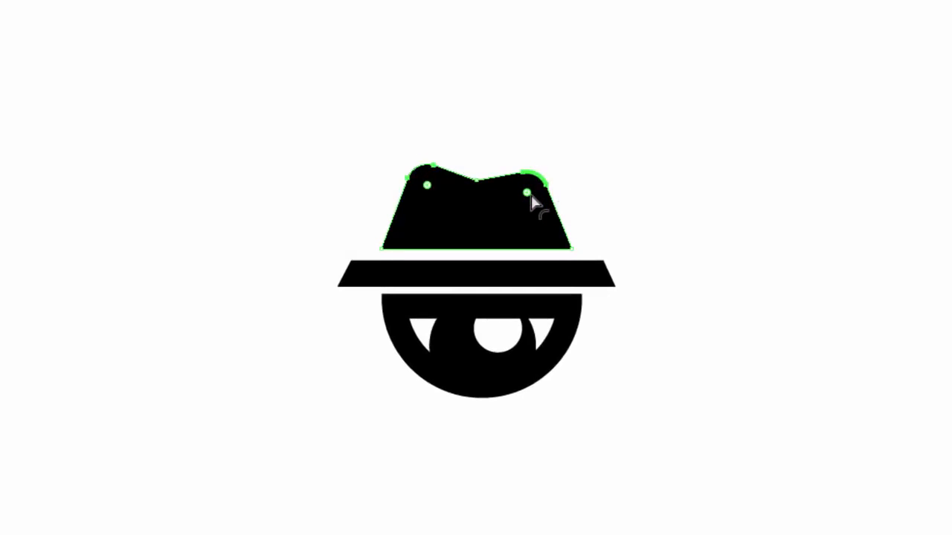
left_click(551, 144)
left_click(477, 183)
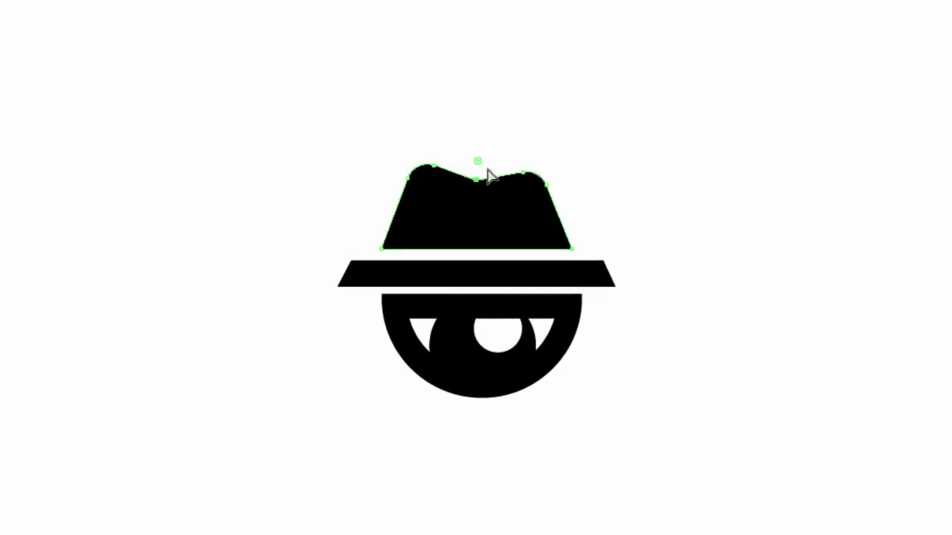
left_click_drag(477, 162, 484, 148)
left_click(625, 141)
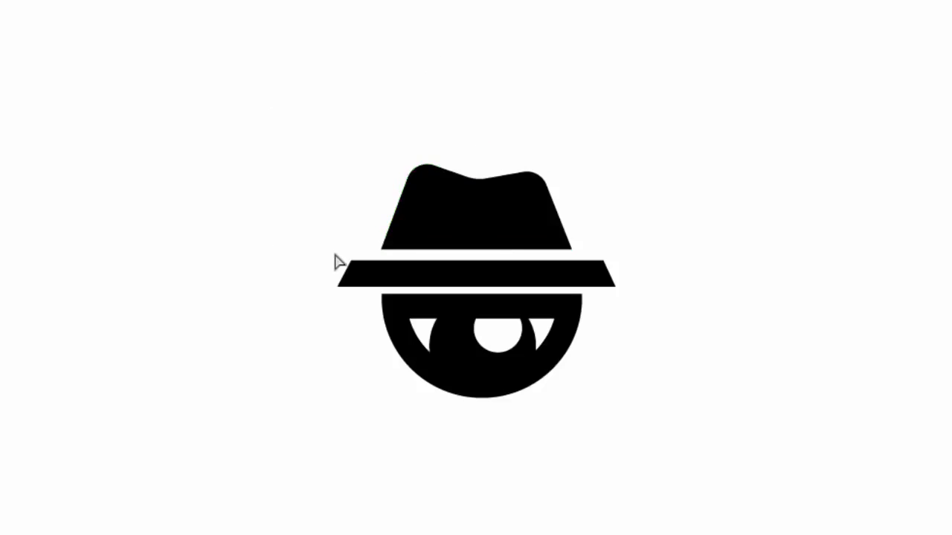
- Round the two upper corners of the hat brim
left_click_drag(335, 253, 370, 276)
left_click_drag(637, 246, 589, 282)
left_click_drag(591, 283, 590, 280)
left_click(632, 328)
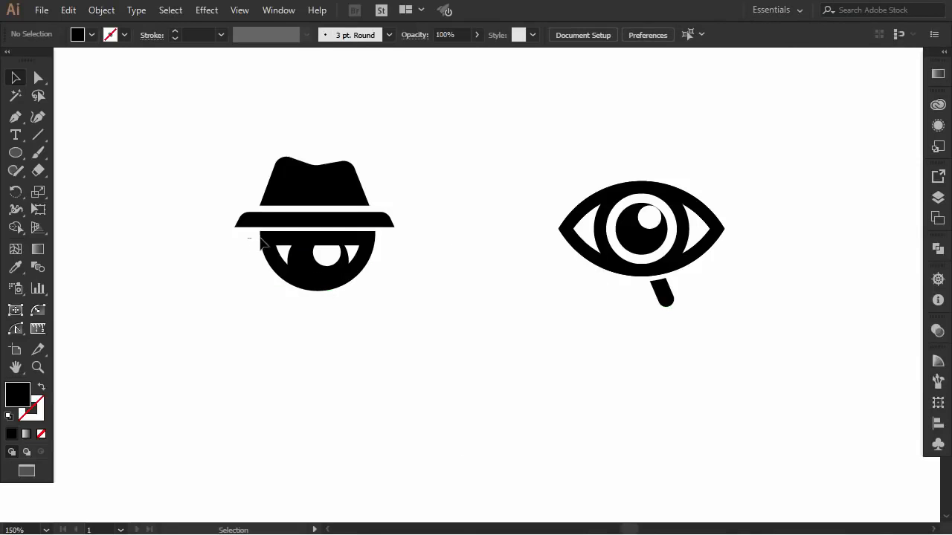
- Nudge all the eye shapes slightly down and left to even the gap beneath the hat brim
left_click_drag(260, 239, 409, 297)
key("Down")
key("Down")
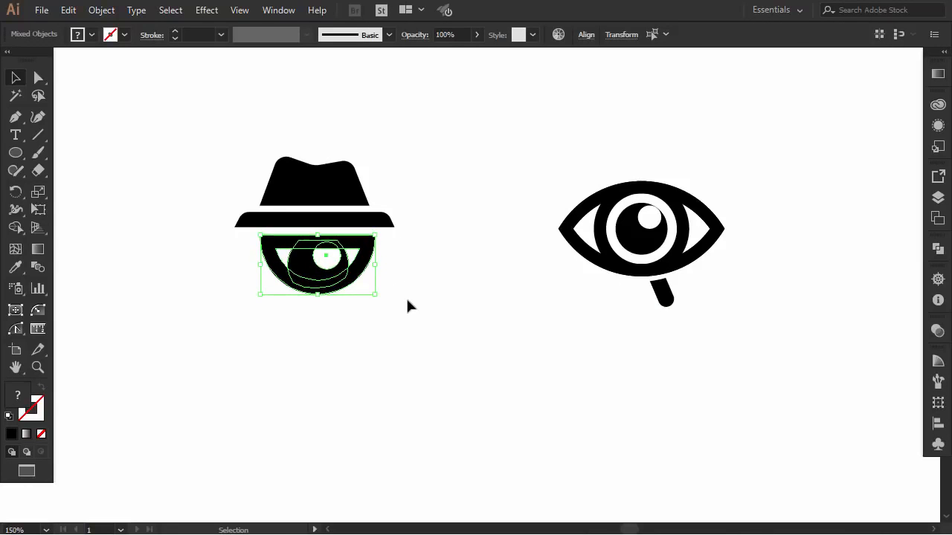
key("Left")
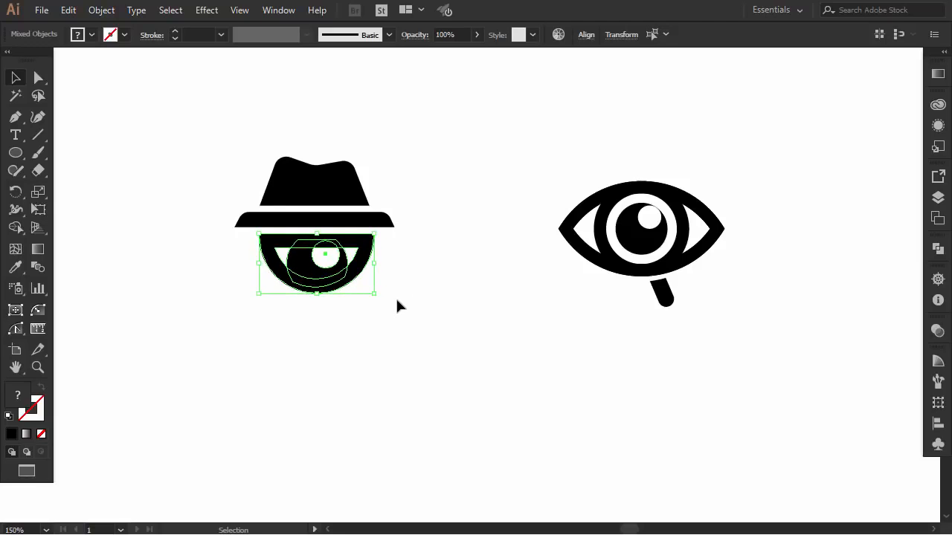
- Nudge the eye shapes slightly left under the brim and move the whole hat-and-eye logo down a little
key("Left")
left_click(397, 301)
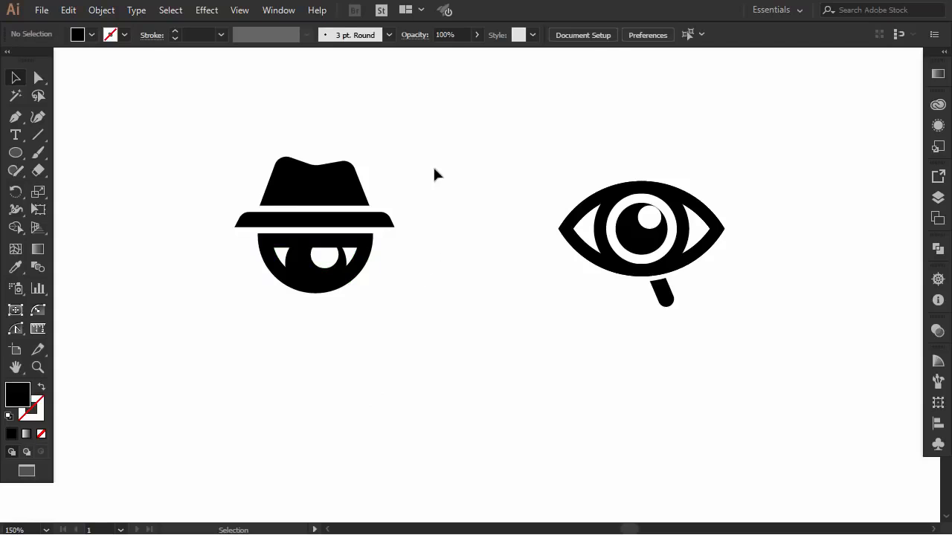
left_click_drag(423, 147, 217, 323)
key("Down")
key("Down")
key("Down")
key("Down")
key("Down")
key("Down")
key("Down")
key("Down")
key("Down")
key("Down")
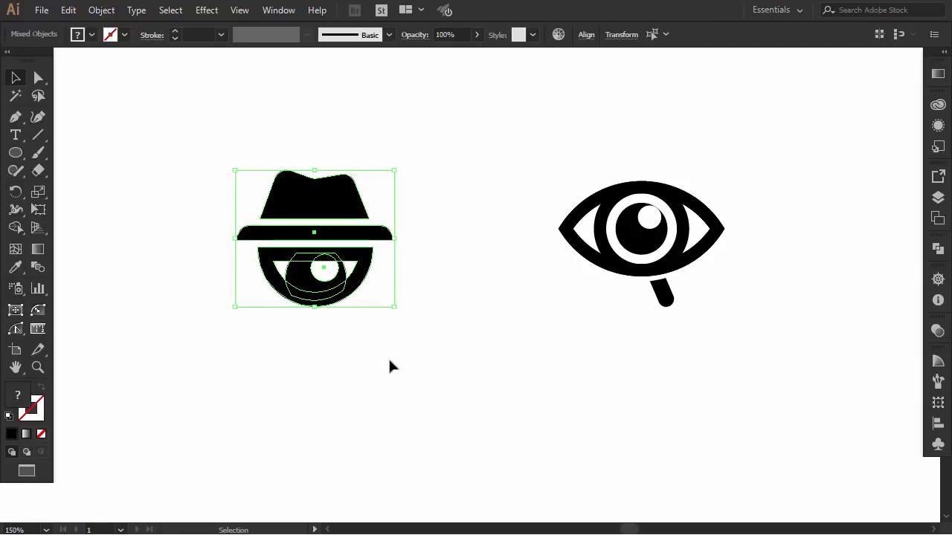
left_click(389, 366)
- Fill the hat crown with a medium-dark neutral grey instead of black
left_click_drag(410, 165, 225, 216)
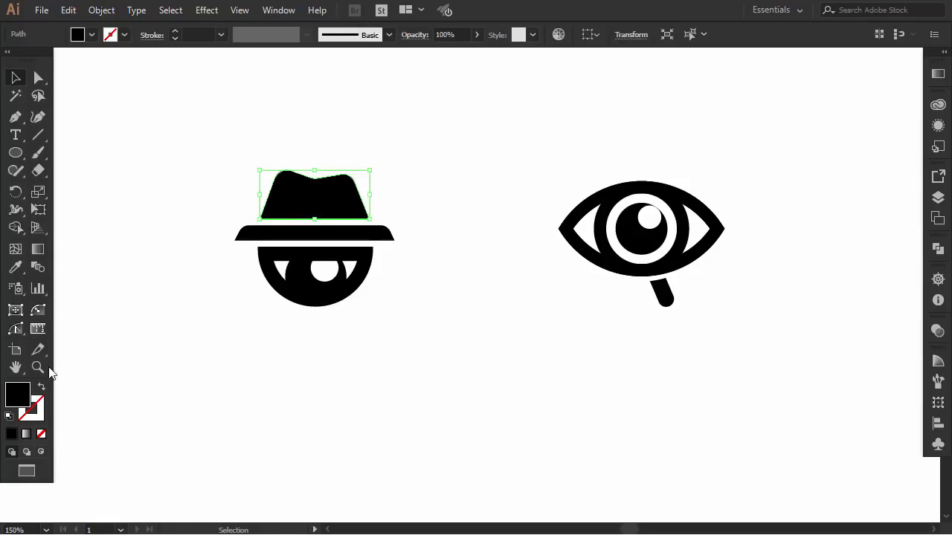
double_click(12, 398)
left_click_drag(311, 344, 293, 338)
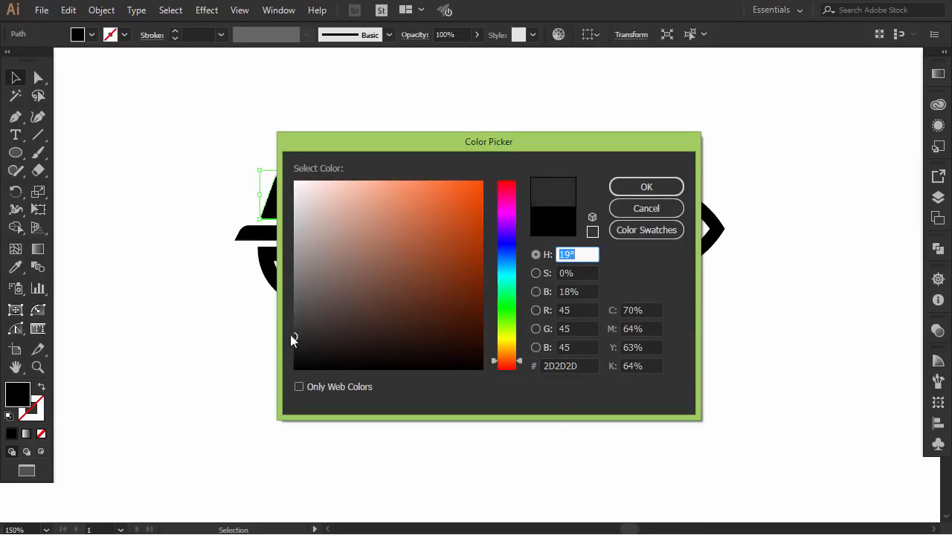
left_click(625, 185)
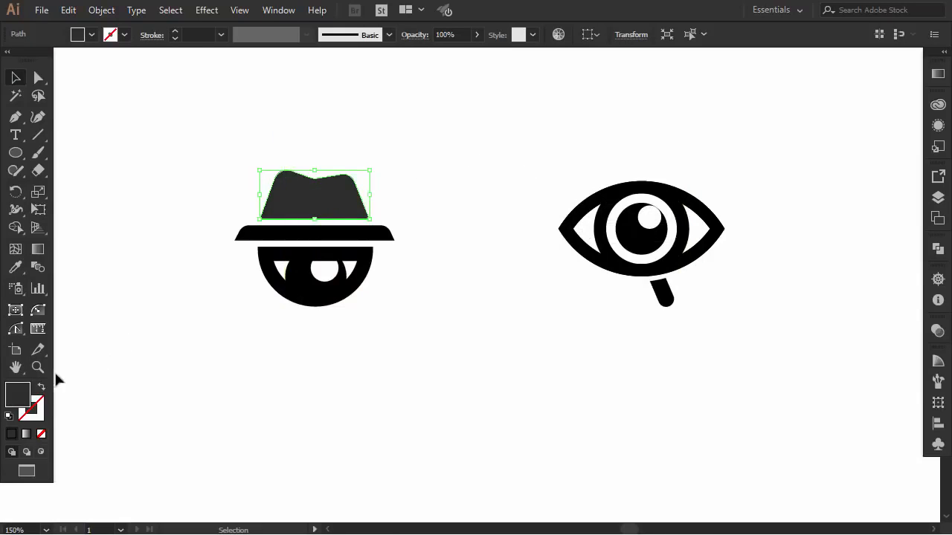
double_click(18, 394)
left_click_drag(285, 336, 291, 323)
left_click(625, 186)
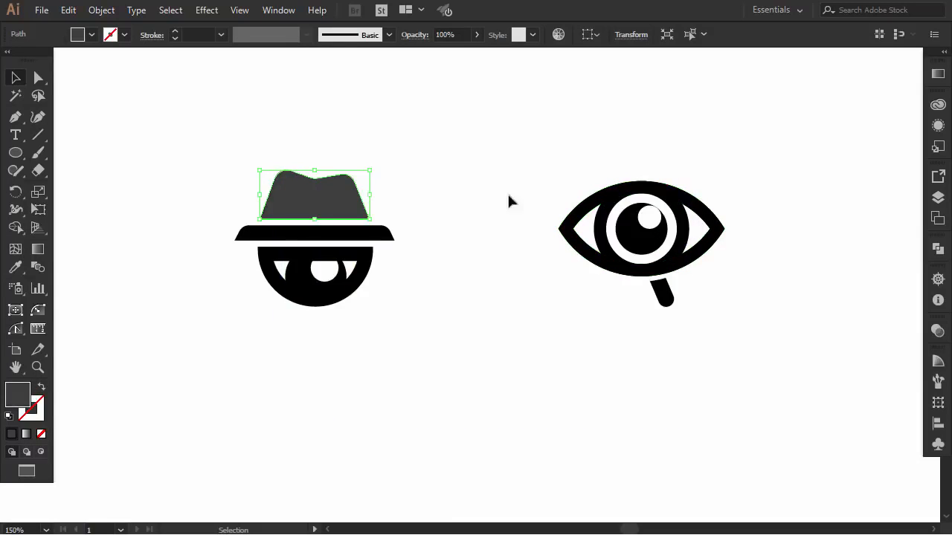
- Fill the hat brim with teal blue 1B8CAA
left_click(420, 225)
left_click(388, 232)
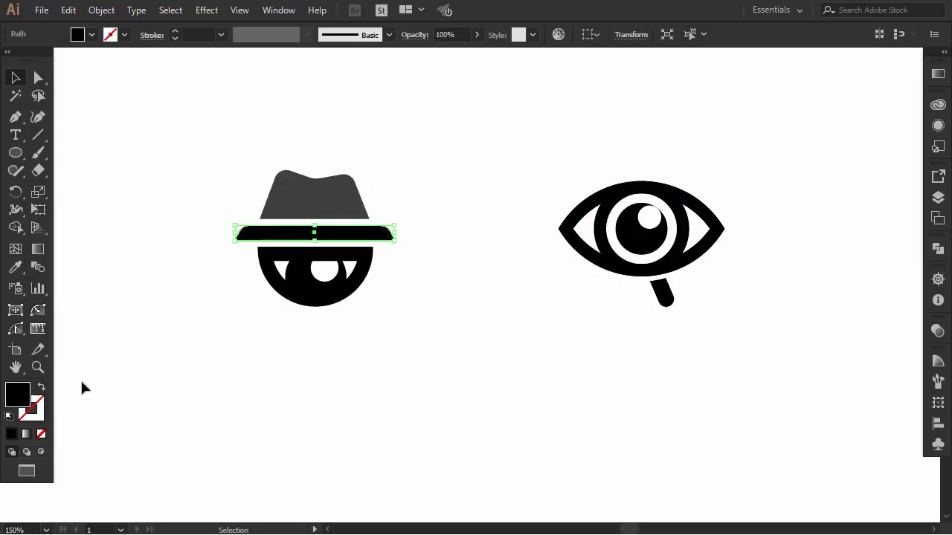
double_click(16, 395)
left_click_drag(512, 254, 449, 261)
left_click(641, 187)
left_click(464, 179)
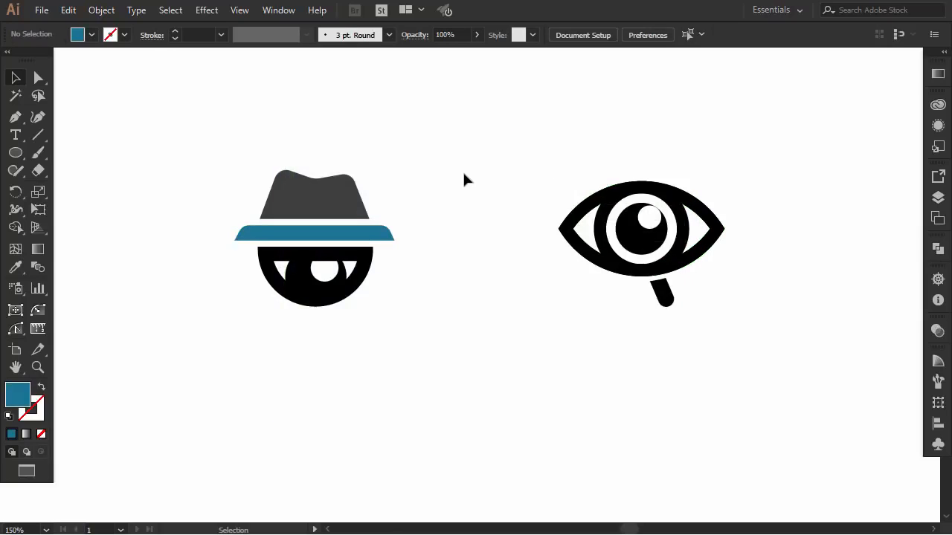
left_click(269, 235)
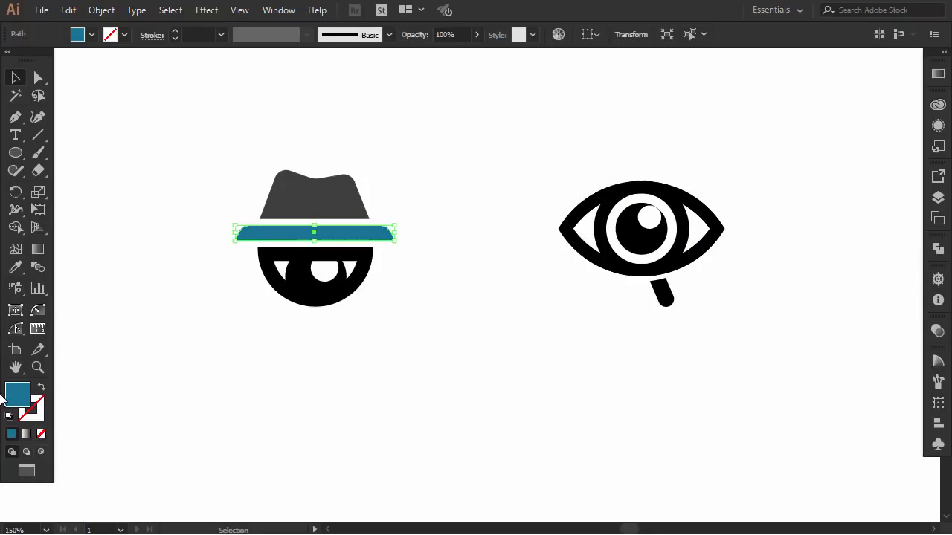
double_click(22, 399)
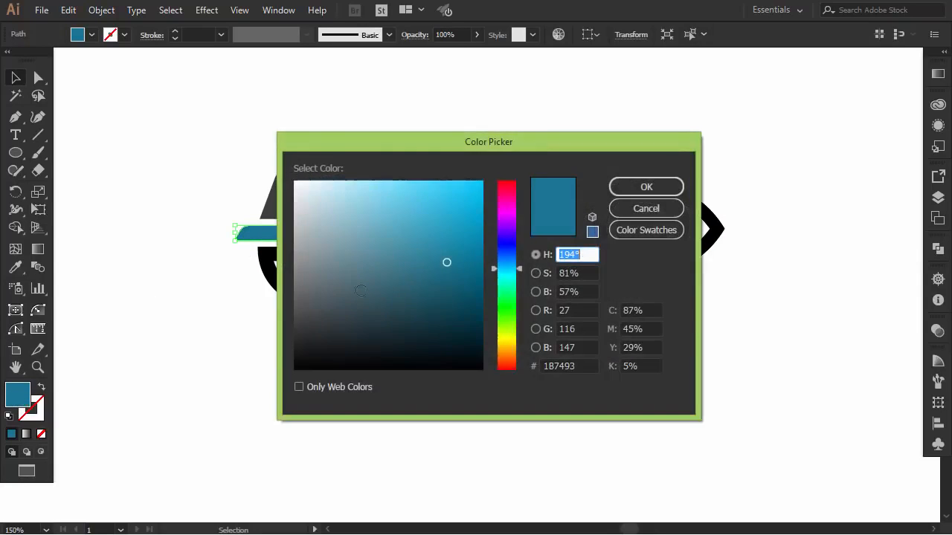
left_click_drag(446, 265, 452, 242)
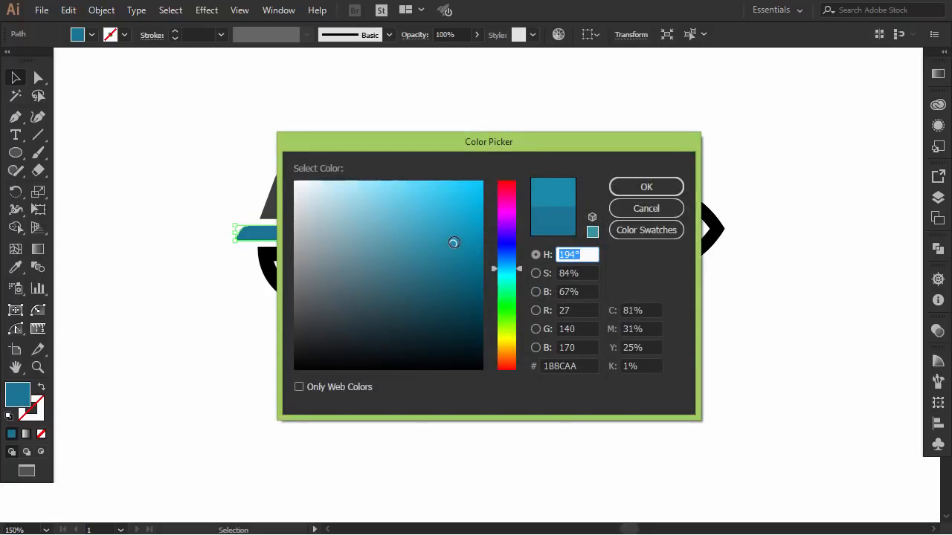
left_click(636, 186)
left_click(424, 245)
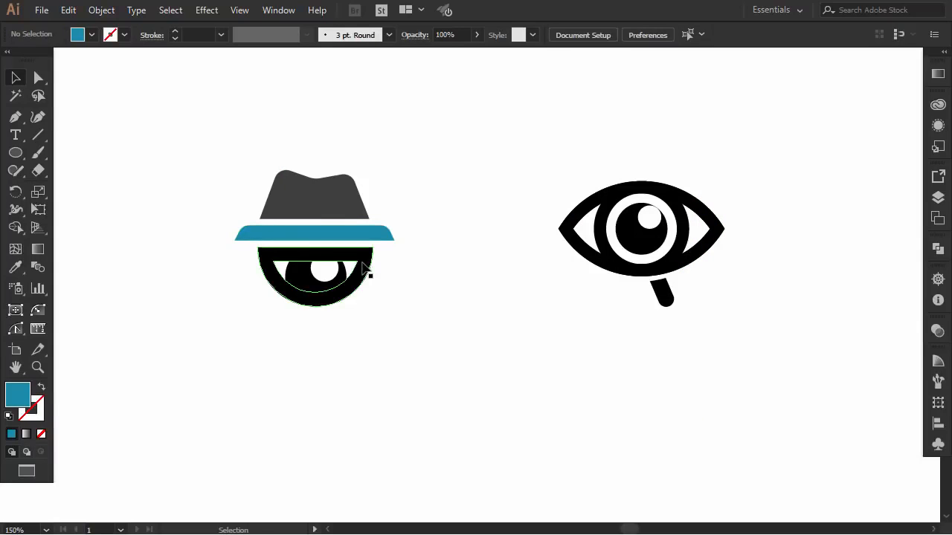
- Recolour the black eye outline and iris beneath the brim with the dark grey sampled from the hat crown
left_click(311, 285)
left_click(297, 289, "shift")
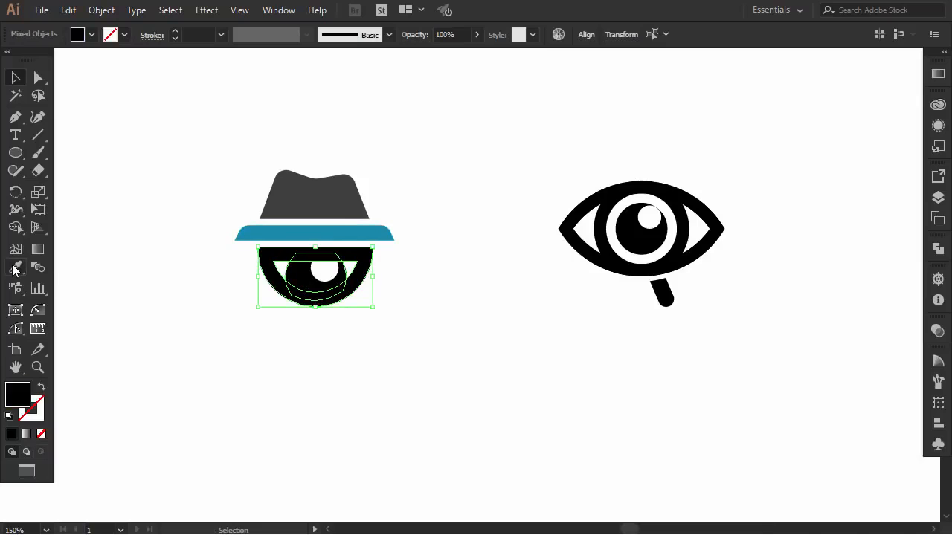
left_click(15, 268)
left_click(280, 212)
left_click(15, 77)
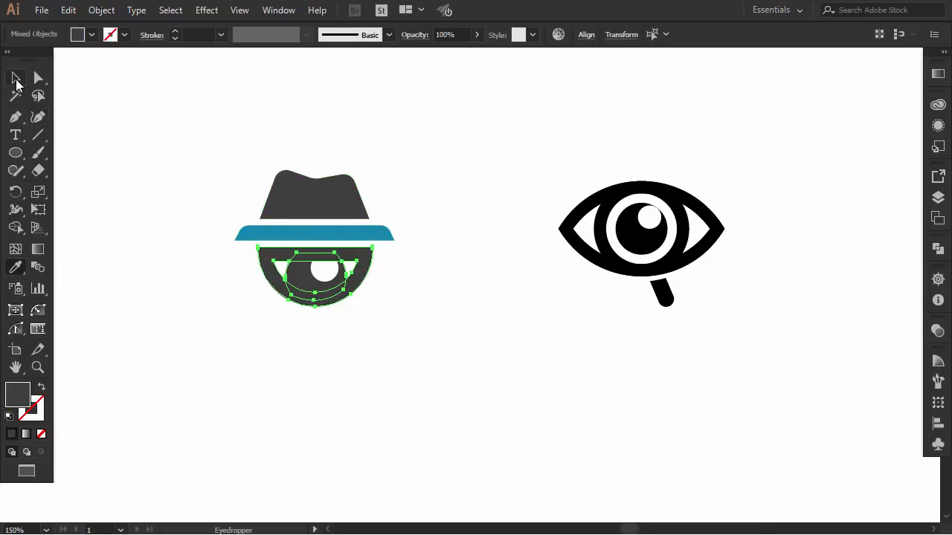
left_click(140, 120)
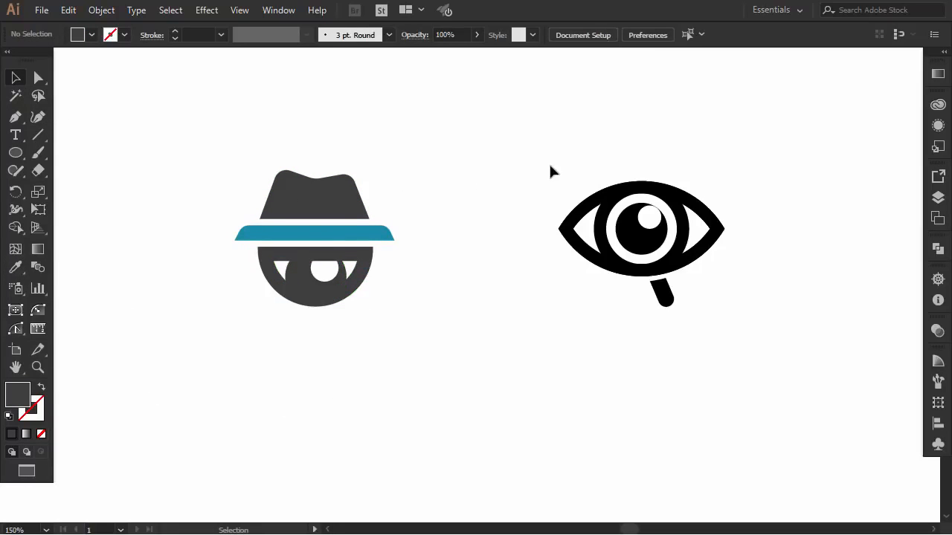
- Ungroup the magnifier-eye logo's outer eye shape and give it and the pupil the hat crown's dark grey
left_click_drag(550, 167, 576, 305)
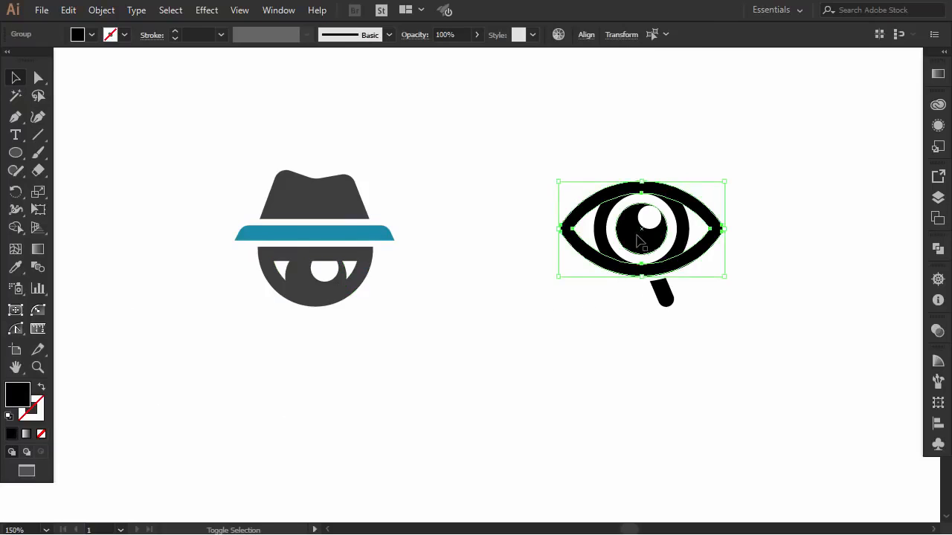
key("ctrl+shift+g")
left_click(15, 267)
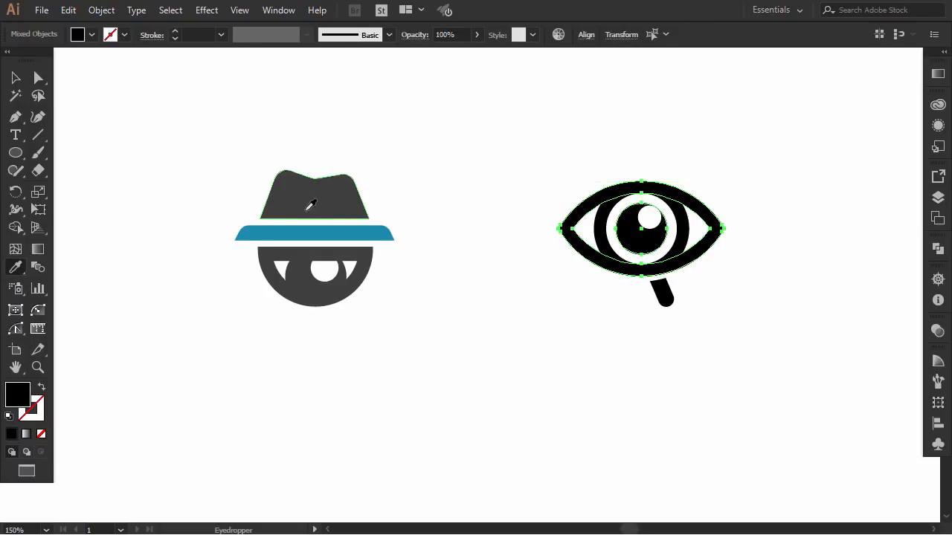
left_click(325, 195)
left_click(16, 78)
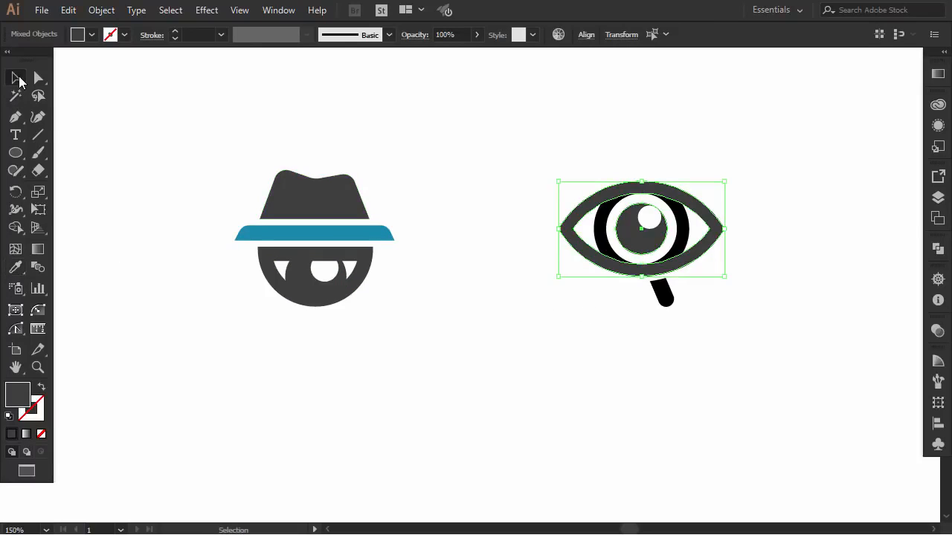
left_click(447, 184)
- Recolour the magnifier ring and handle of the second logo with the teal blue sampled from the hat brim
left_click(607, 238)
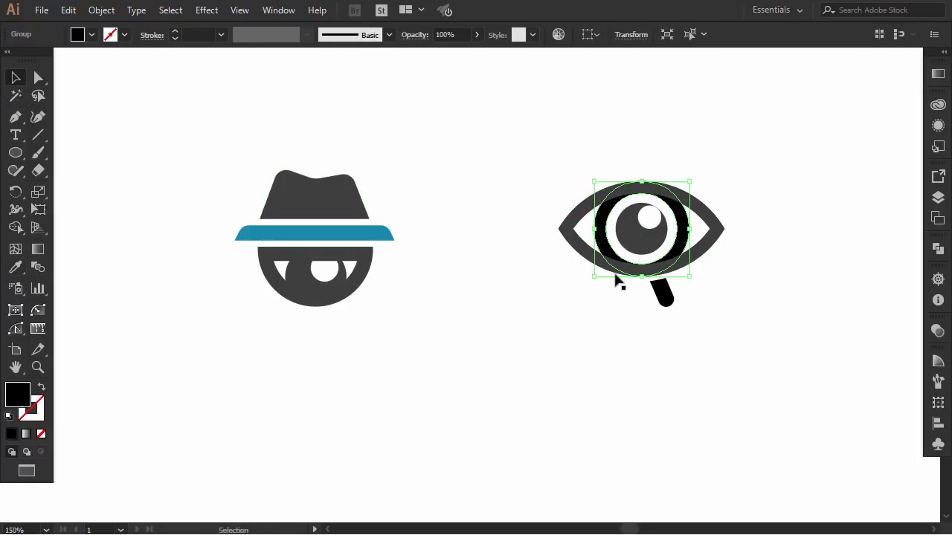
left_click(664, 301, "shift")
left_click(15, 267)
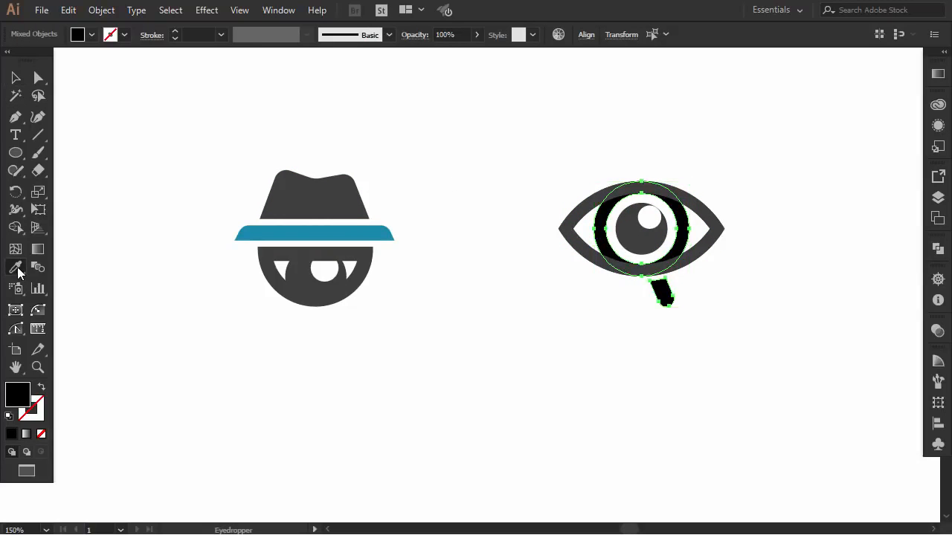
left_click(273, 231)
left_click(15, 78)
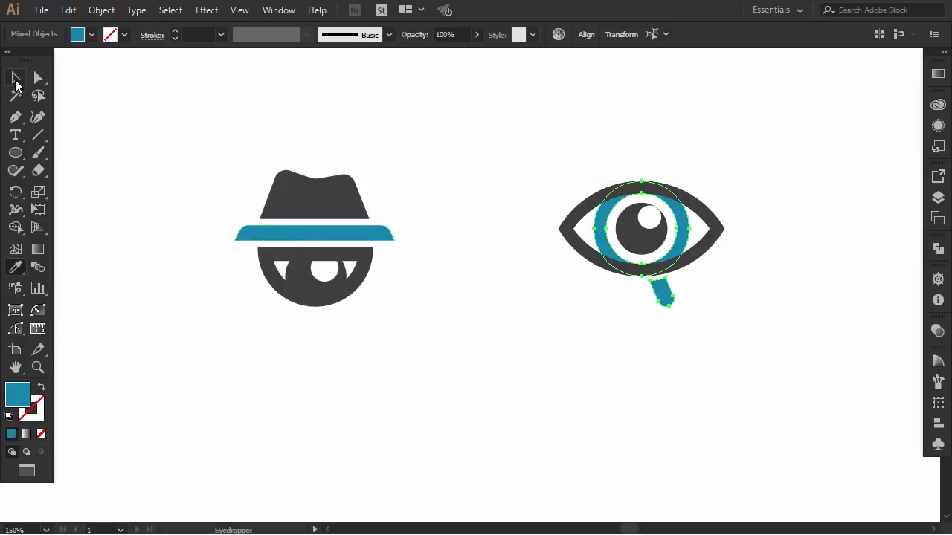
left_click(93, 195)
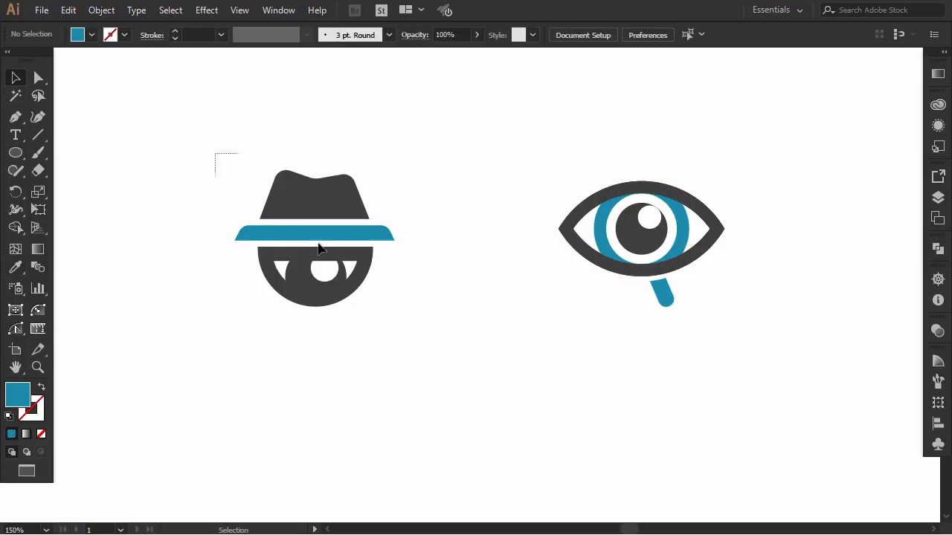
- Scale the hat-and-eye logo down slightly and move it further up the artboard
left_click_drag(318, 249, 368, 326)
left_click_drag(232, 239, 247, 241)
left_click_drag(347, 240, 352, 192)
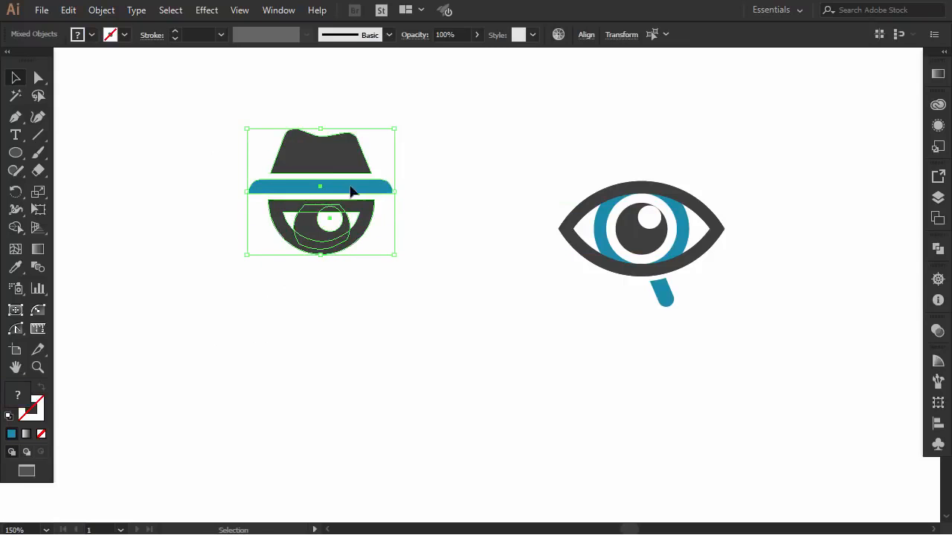
- Move the magnifier-eye logo below the hat-and-eye logo and scale both logos down together
left_click_drag(506, 173, 718, 322)
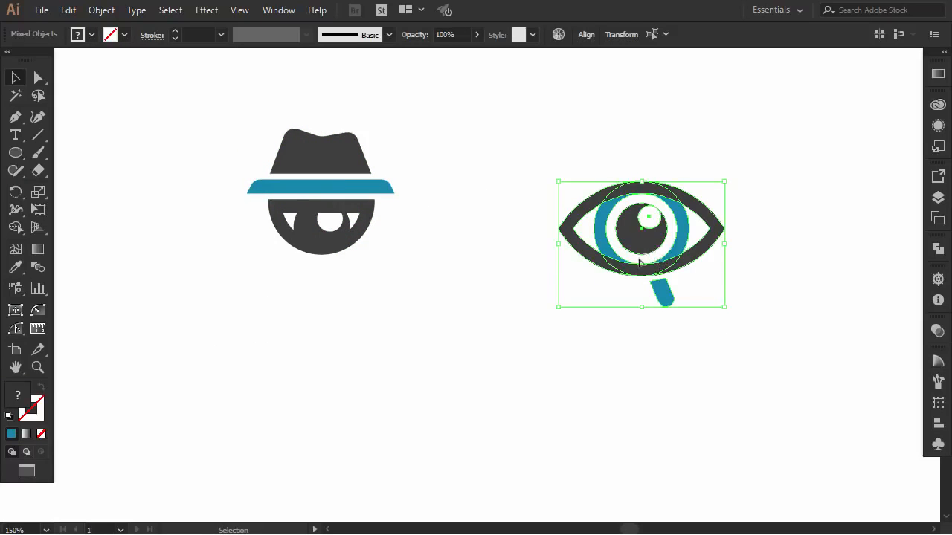
left_click_drag(640, 262, 323, 402)
left_click_drag(476, 145, 136, 489)
left_click_drag(403, 132, 334, 165)
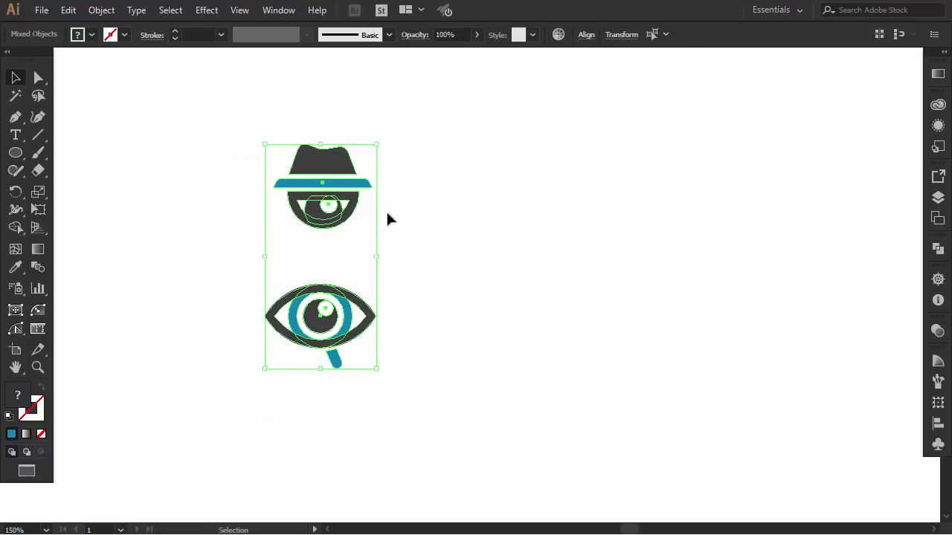
- Shift the magnifier-eye logo straight down to widen the gap between the two logos
left_click_drag(438, 268, 212, 383)
left_click_drag(325, 327, 324, 359)
left_click(472, 302)
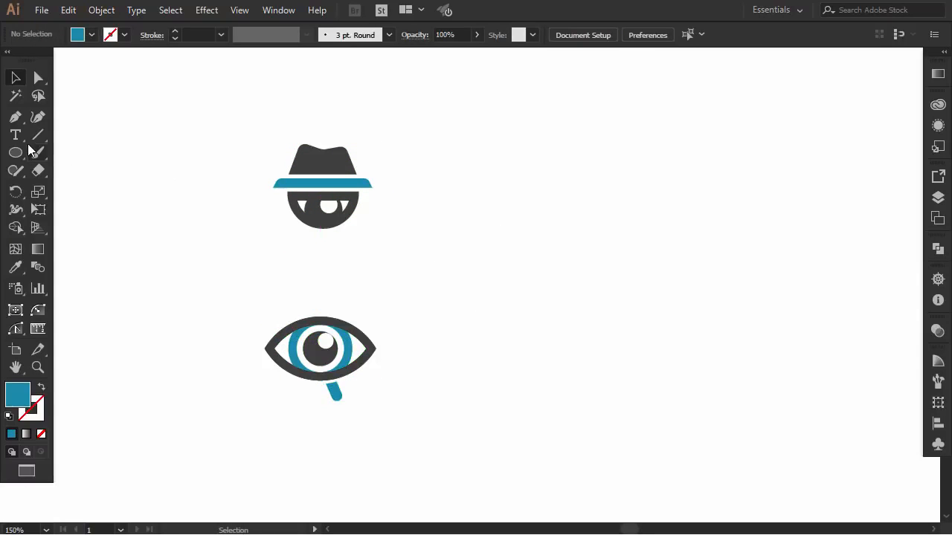
- Add the text "EyeSpy" in DIN Pro Black beside the hat-and-eye logo
key("t")
left_click(485, 186)
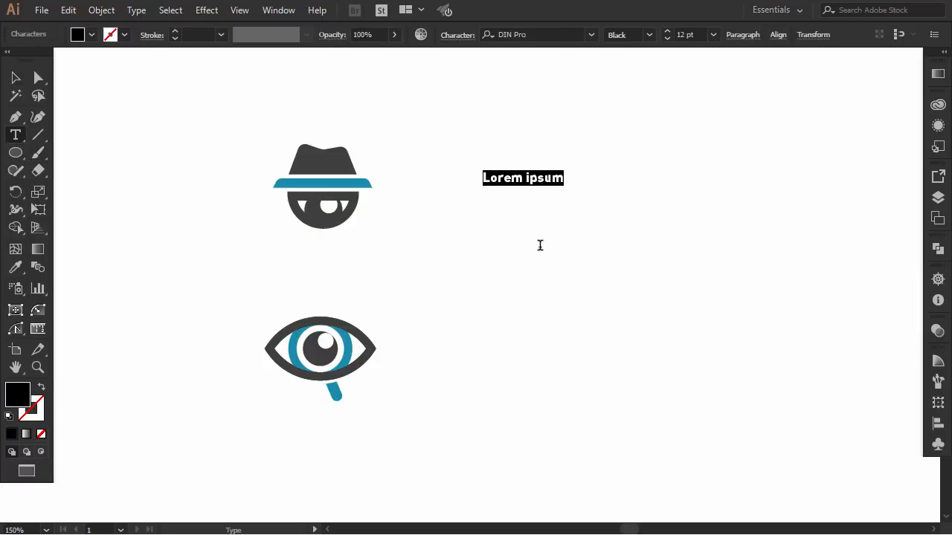
type("EyeSpy")
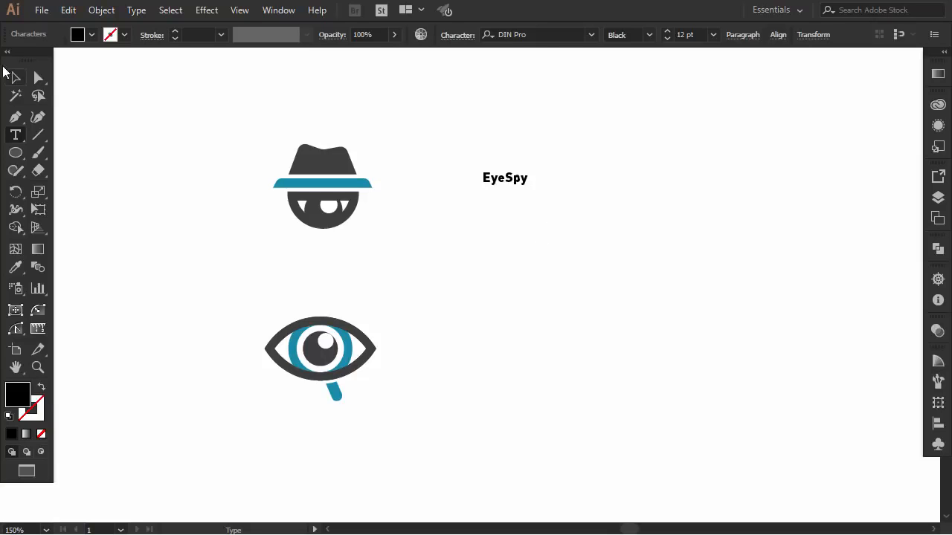
left_click(16, 78)
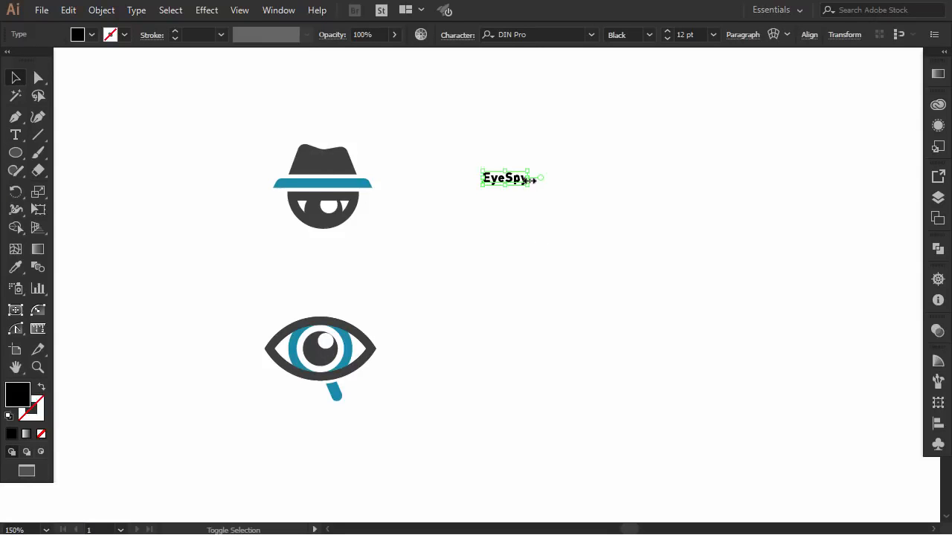
- Enlarge the EyeSpy text to about 37 pt and place it close beside the hat-and-eye logo
left_click_drag(530, 179, 638, 178)
left_click_drag(577, 191, 499, 205)
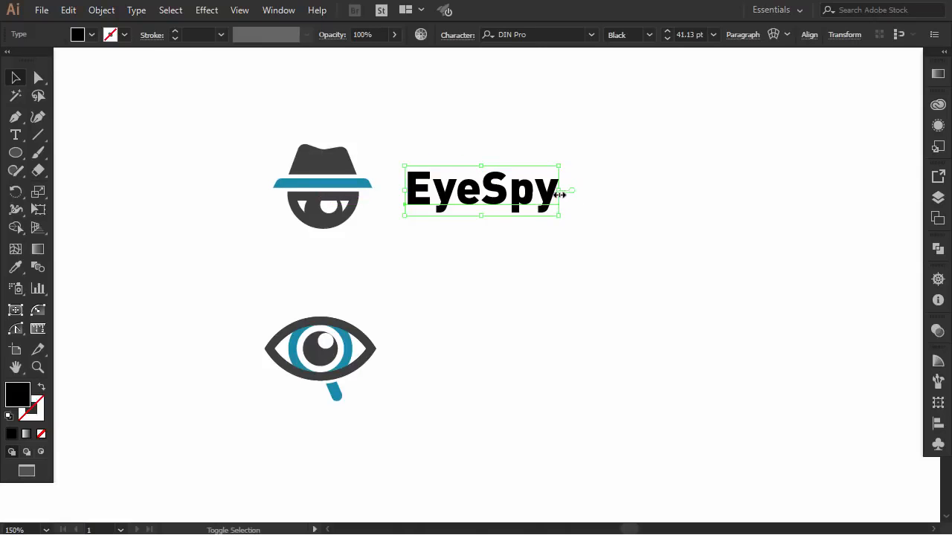
left_click_drag(559, 194, 543, 192)
left_click_drag(464, 207, 449, 202)
left_click(452, 222)
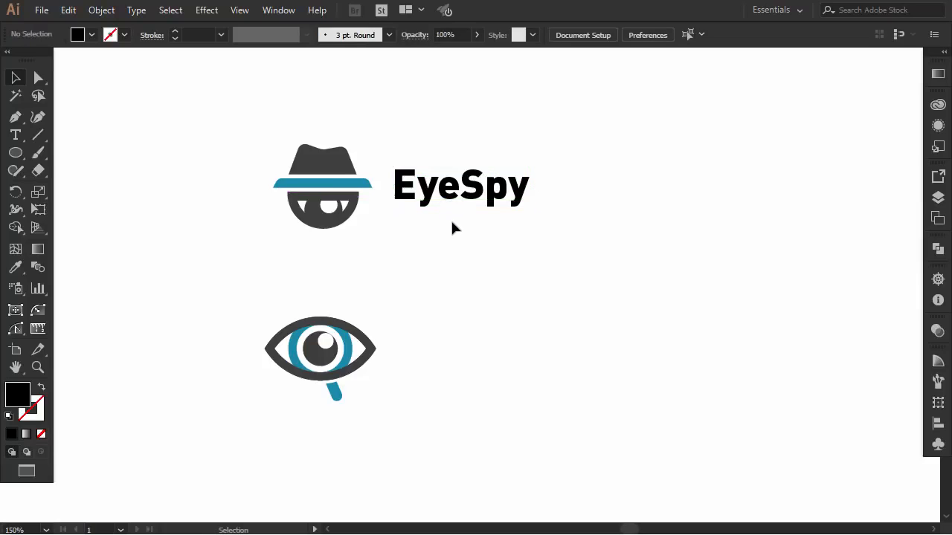
- Recolour the EyeSpy text with the dark grey sampled from the hat crown
left_click(456, 195)
left_click(15, 266)
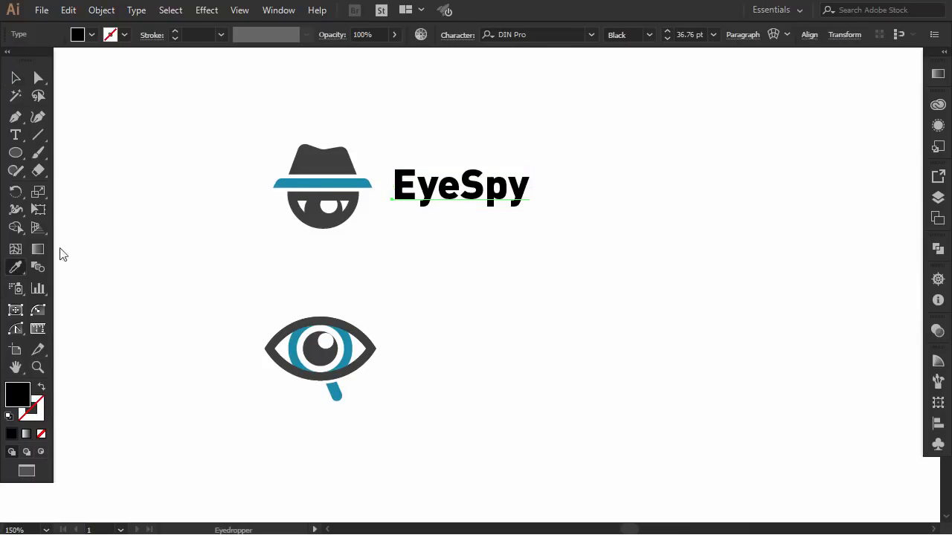
left_click(296, 154)
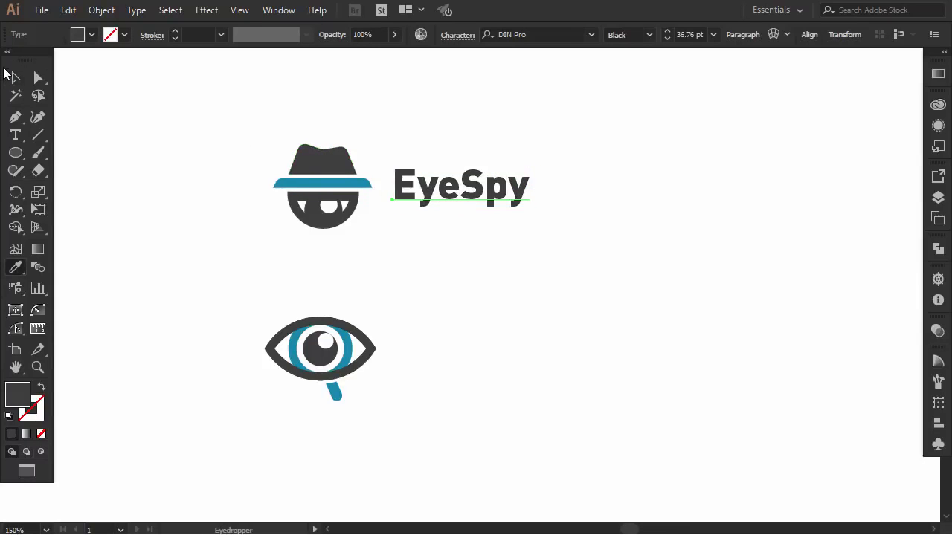
left_click(15, 76)
- Recolour the letters "Spy" in the EyeSpy text with the teal sampled from the hat's brim
left_click(15, 135)
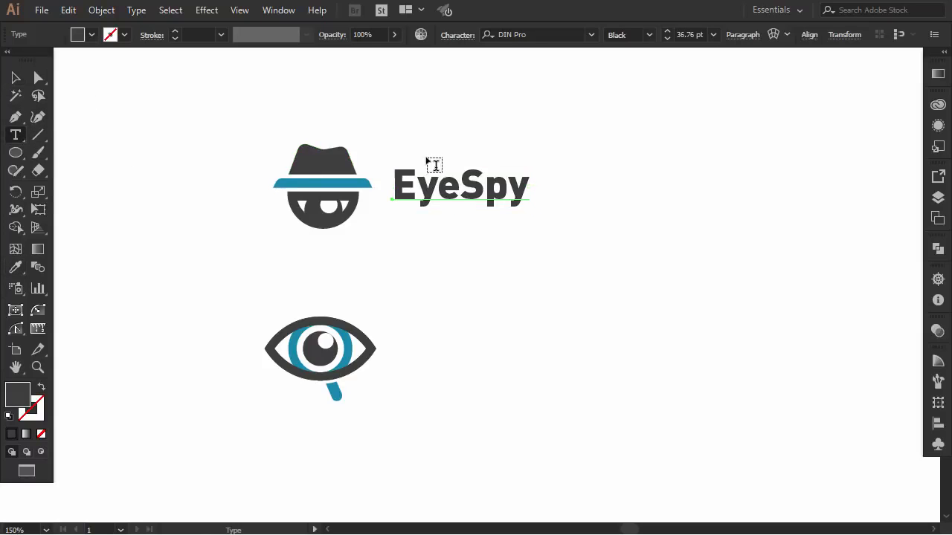
left_click_drag(460, 183, 534, 181)
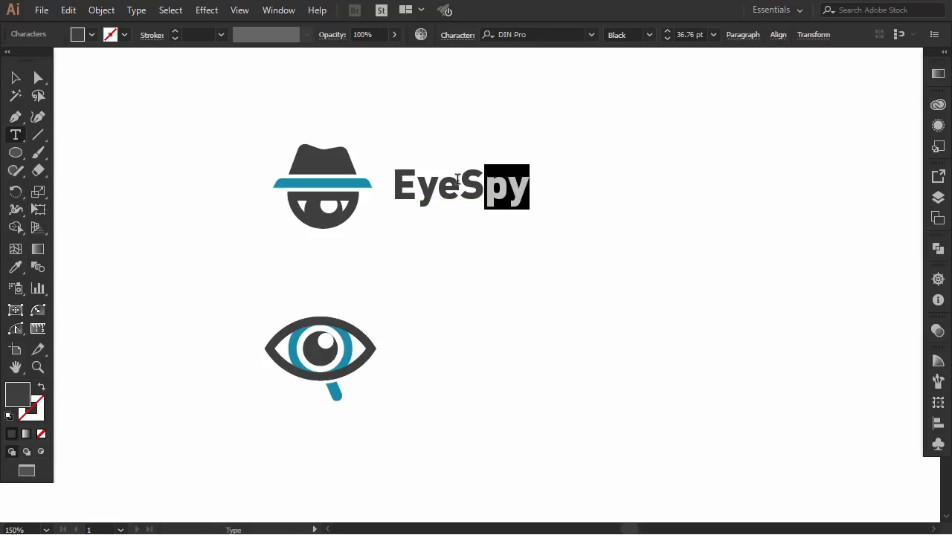
left_click_drag(460, 182, 539, 179)
left_click(14, 268)
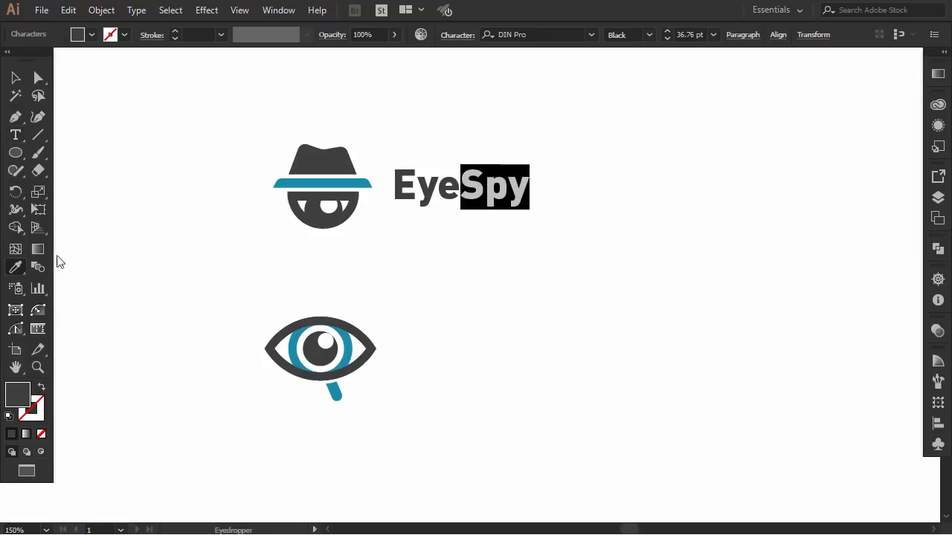
left_click(281, 183)
left_click(15, 77)
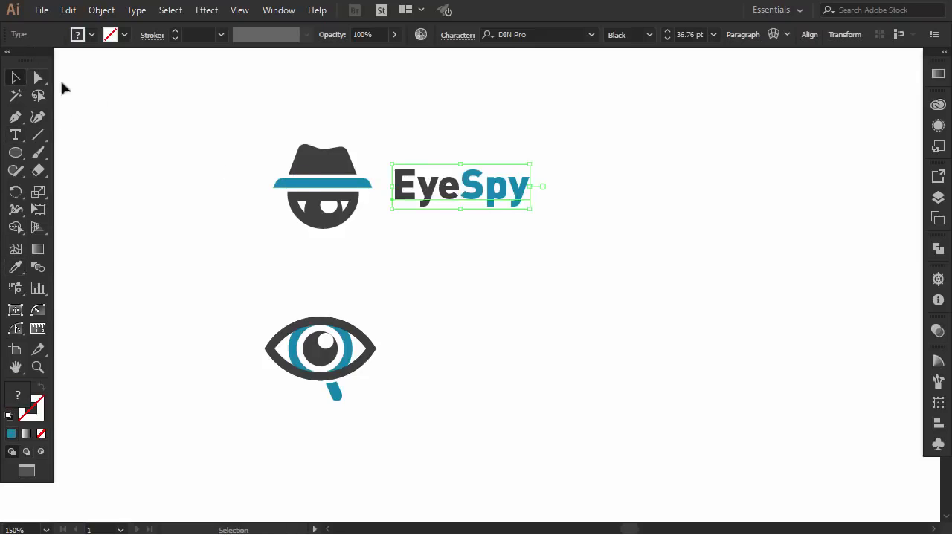
left_click(136, 103)
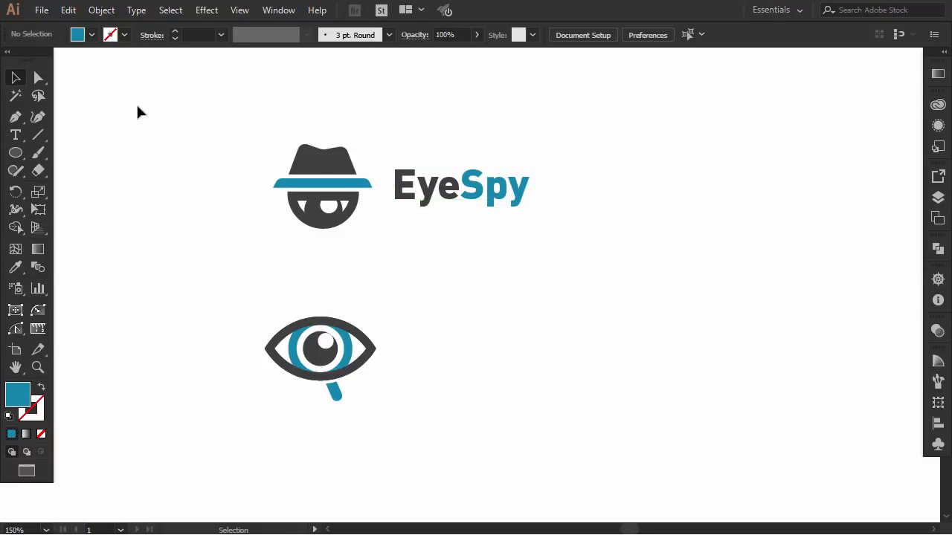
- Duplicate the two-colour EyeSpy text straight down to sit beside the magnifier-eye logo
left_click(461, 195)
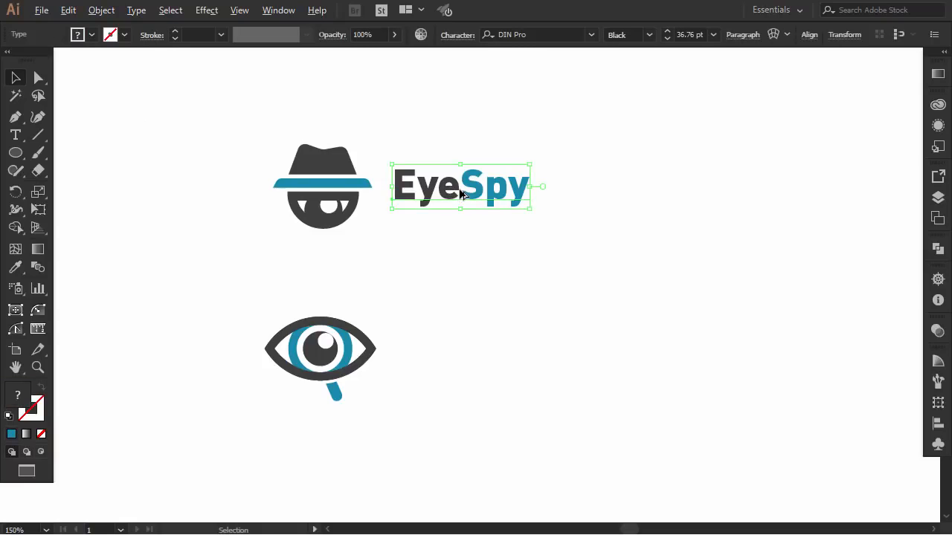
left_click_drag(461, 207, 449, 360)
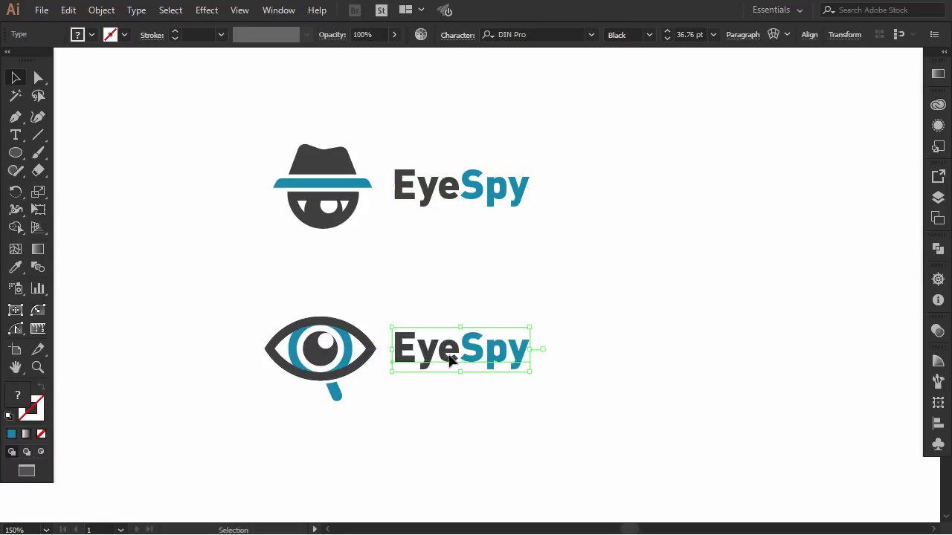
left_click(440, 405)
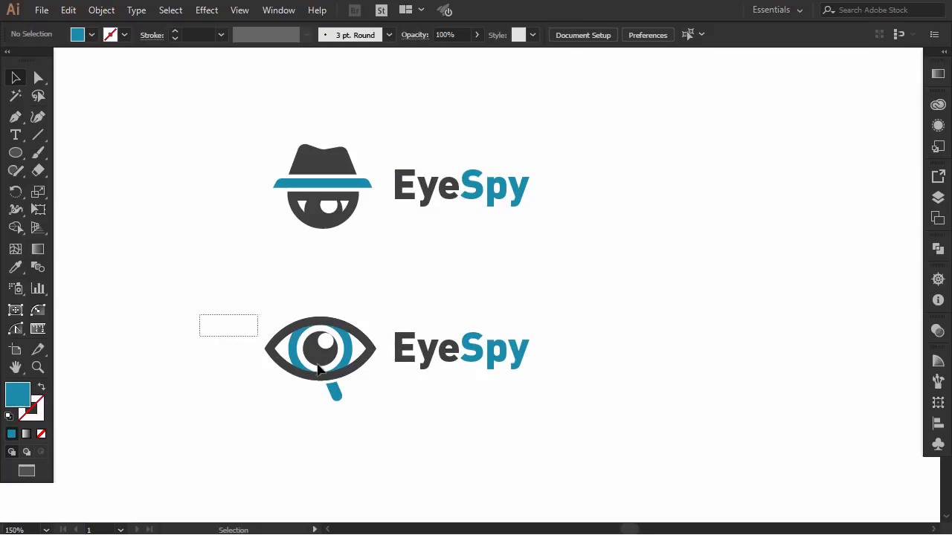
- Scale the magnifier-eye mark down slightly from its left side and nudge its EyeSpy text into vertical alignment with the eye
left_click_drag(318, 369, 376, 439)
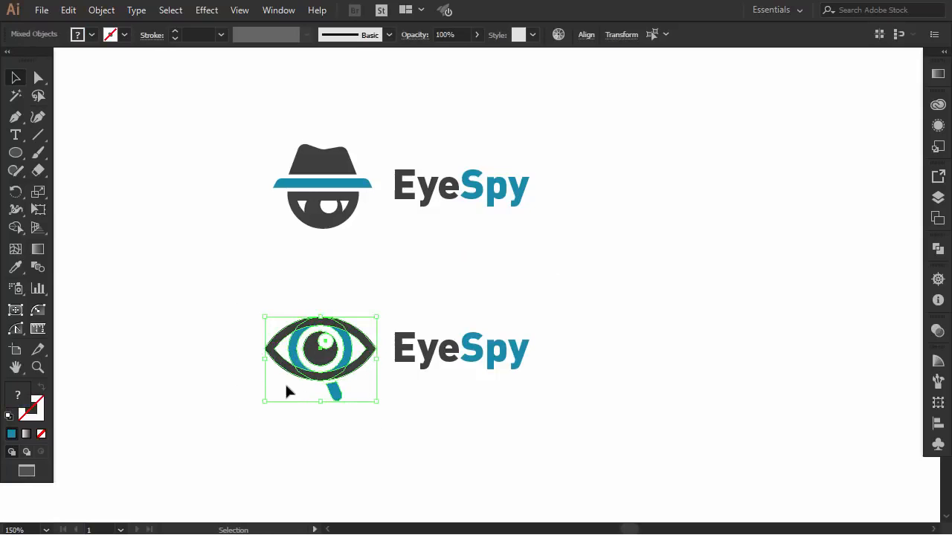
left_click_drag(265, 359, 280, 360)
left_click(439, 364)
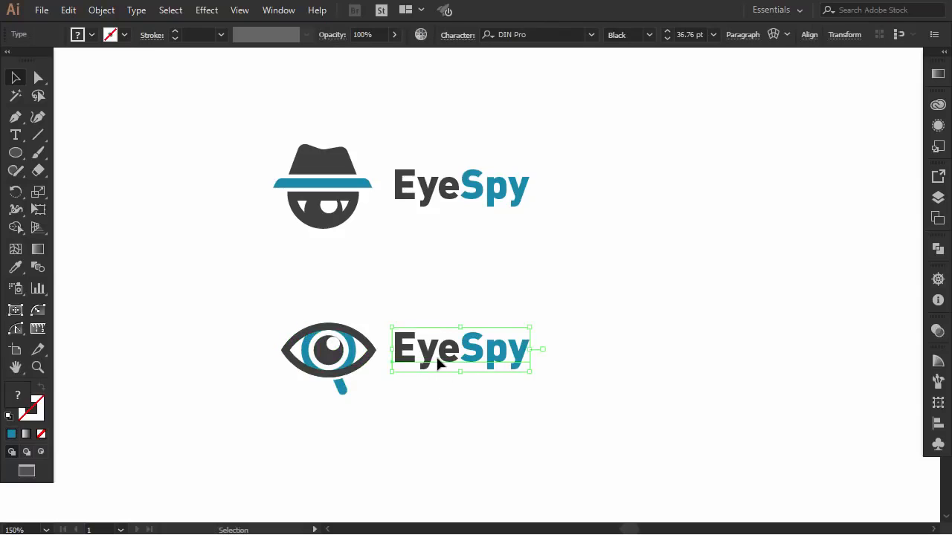
left_click_drag(437, 359, 435, 360)
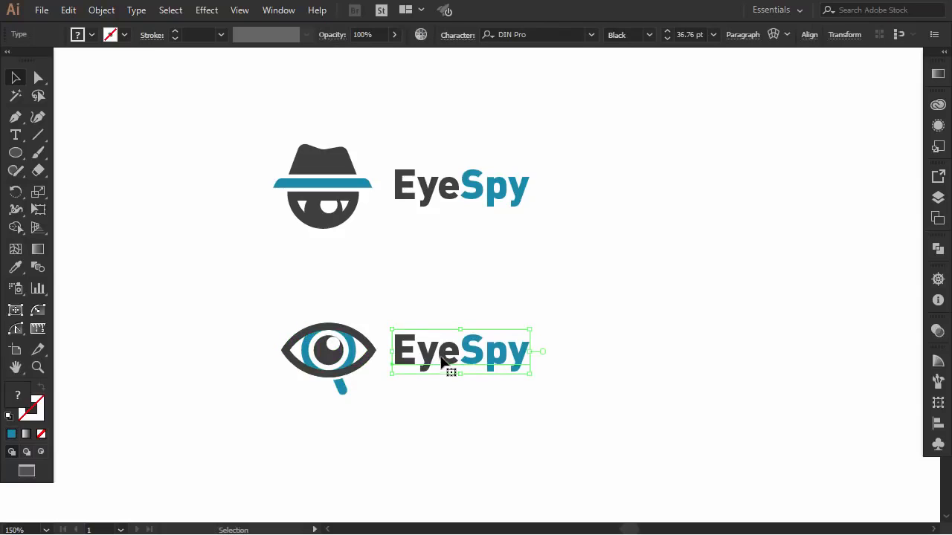
left_click(592, 376)
left_click_drag(474, 347, 475, 350)
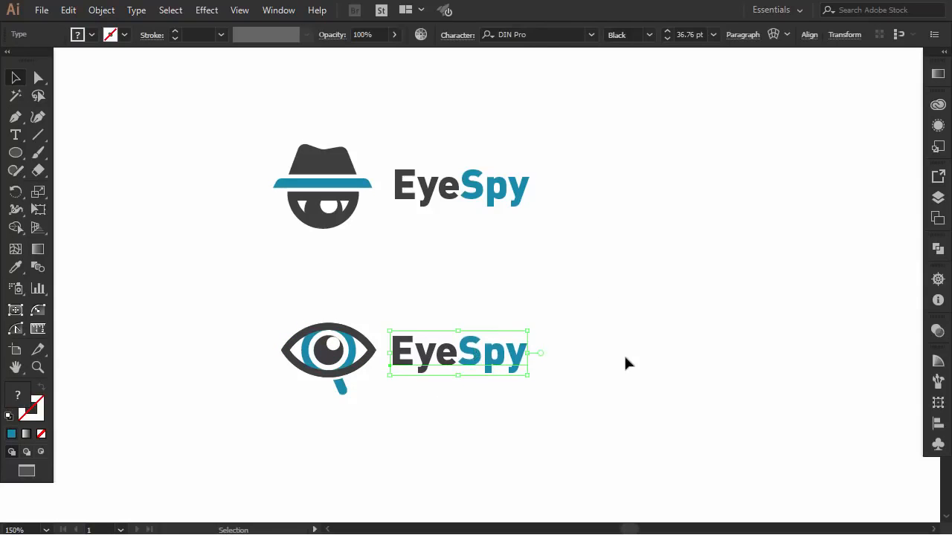
left_click(615, 332)
left_click(486, 366)
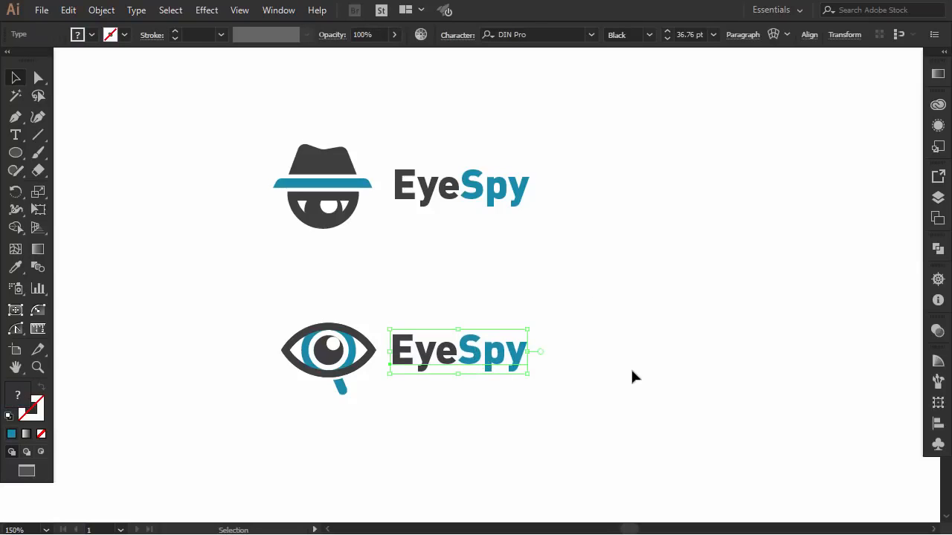
left_click(632, 376)
- Move the magnifier-eye mark together with its EyeSpy text slightly down and to the left
left_click_drag(552, 305, 254, 427)
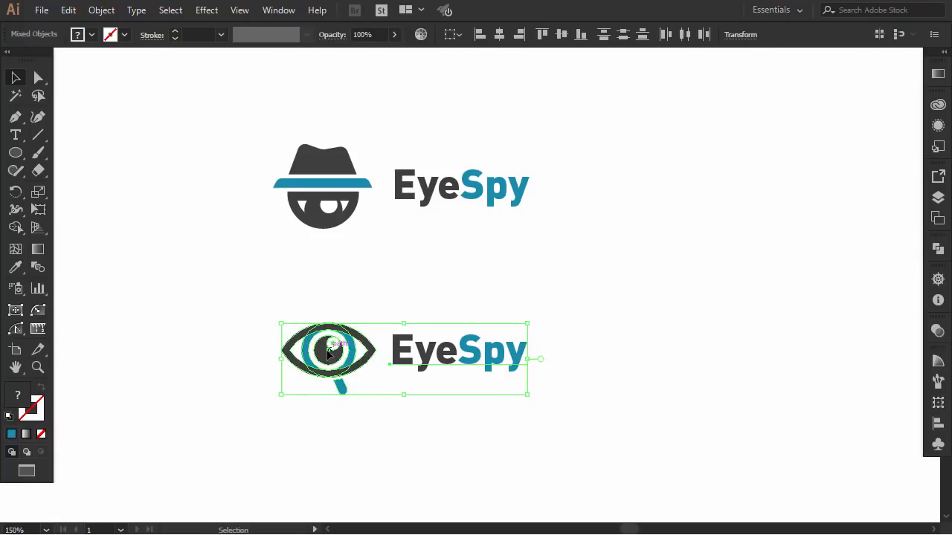
left_click_drag(326, 358, 316, 368)
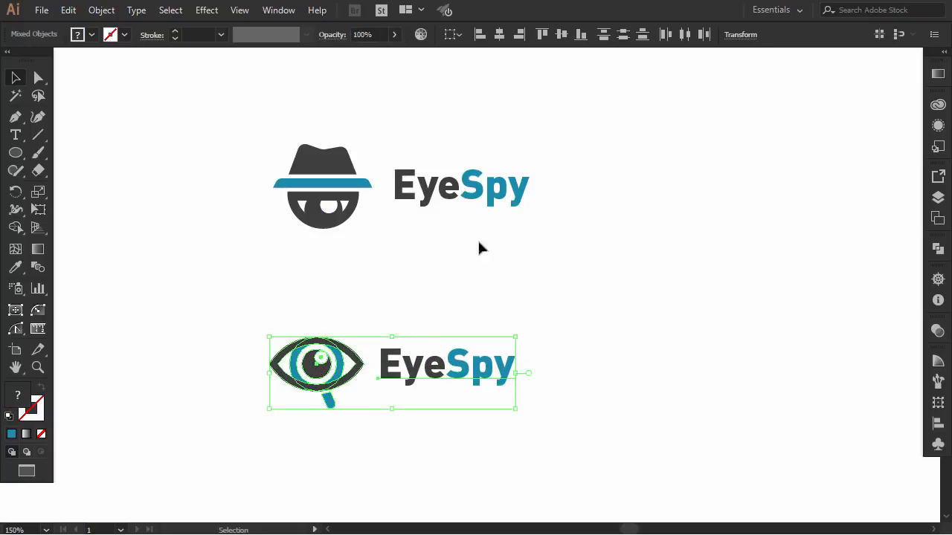
- Move the upper EyeSpy text closer to the hat-and-eye mark and scale that mark down slightly from its left side
left_click(422, 202)
left_click_drag(403, 202, 395, 201)
left_click(396, 240)
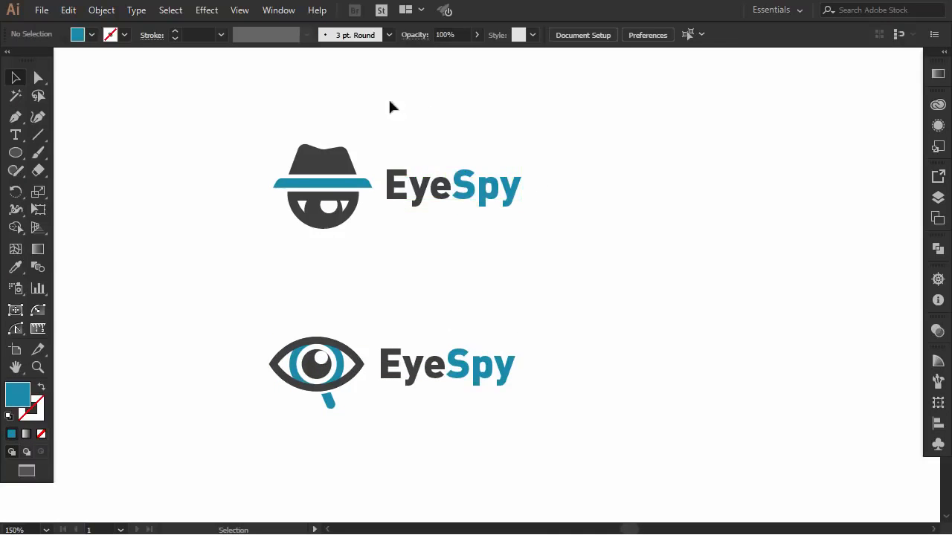
left_click_drag(316, 242, 343, 254)
left_click_drag(273, 184, 282, 185)
left_click(209, 198)
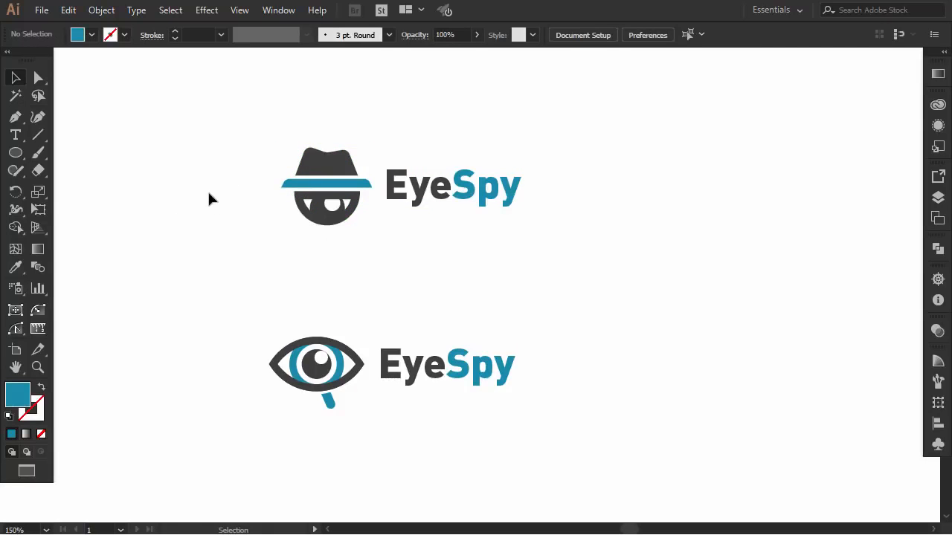
- Arrange the two complete logos side by side at the same height, hat-and-eye on the left and magnifier-eye on the right
left_click_drag(236, 294, 527, 407)
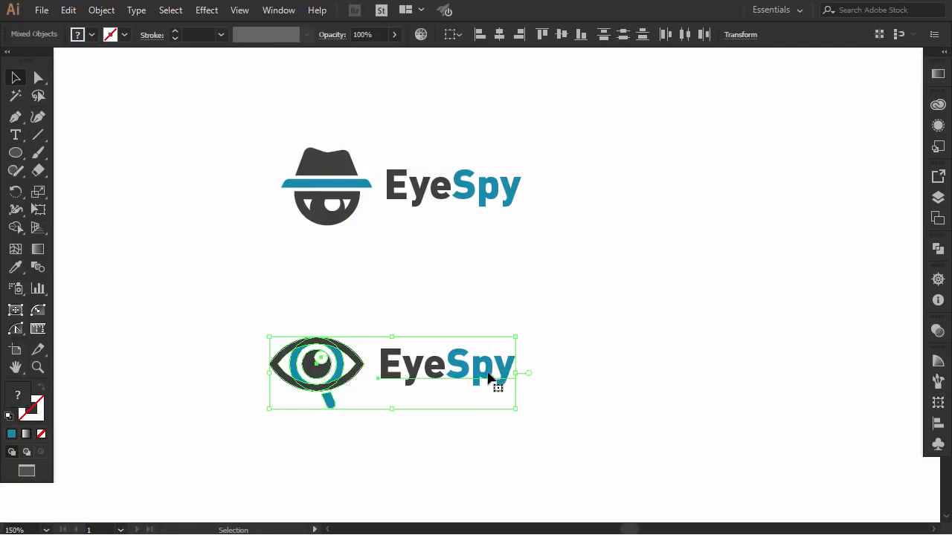
left_click_drag(488, 379, 782, 297)
left_click_drag(499, 158, 285, 231)
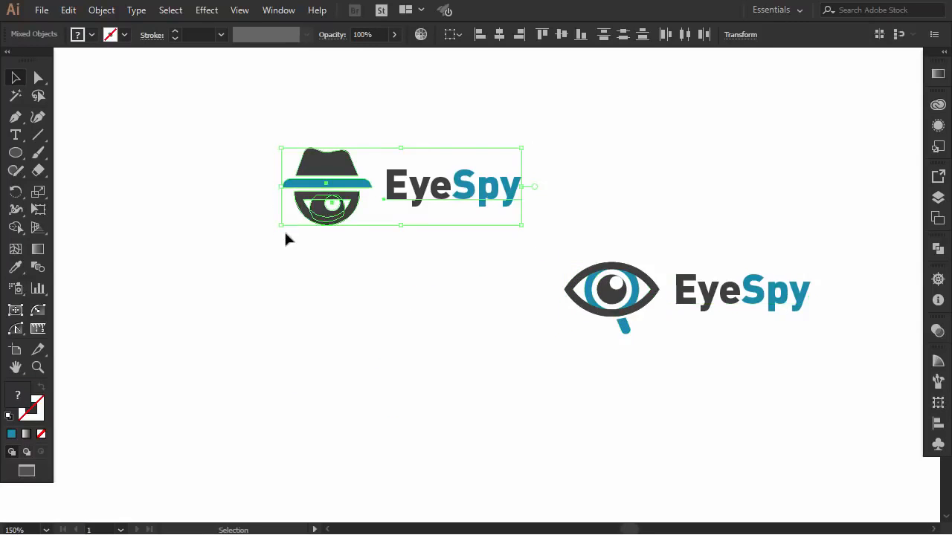
left_click_drag(325, 177, 216, 273)
left_click(334, 372)
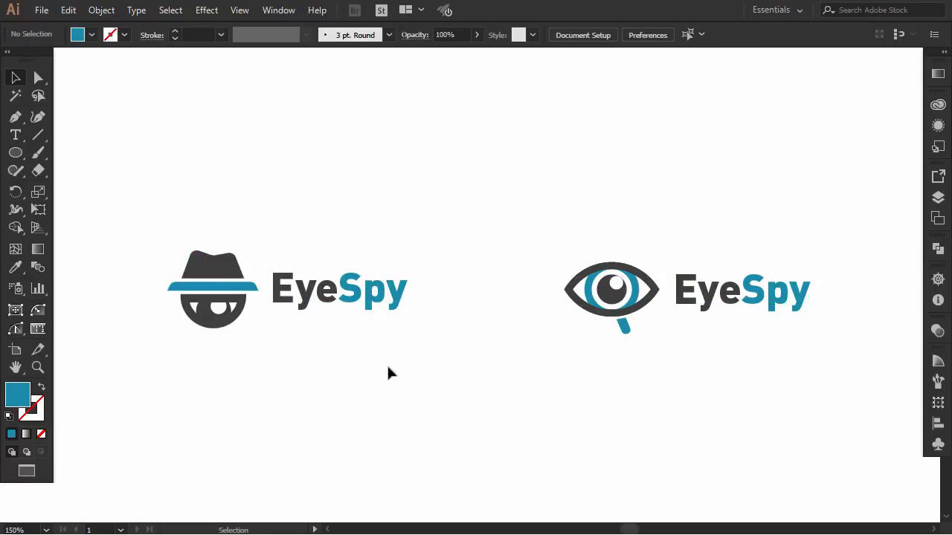